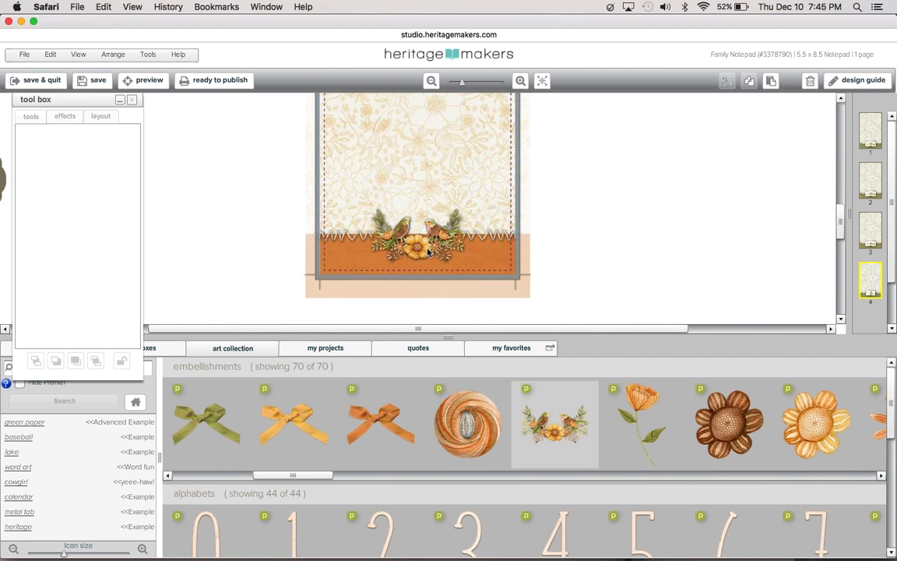
Step: Nudge the bird-and-flower embellishment slightly upward over the zigzag stitching on page 4 of the notepad
{"action": "left_click", "coordinate": [421, 251]}
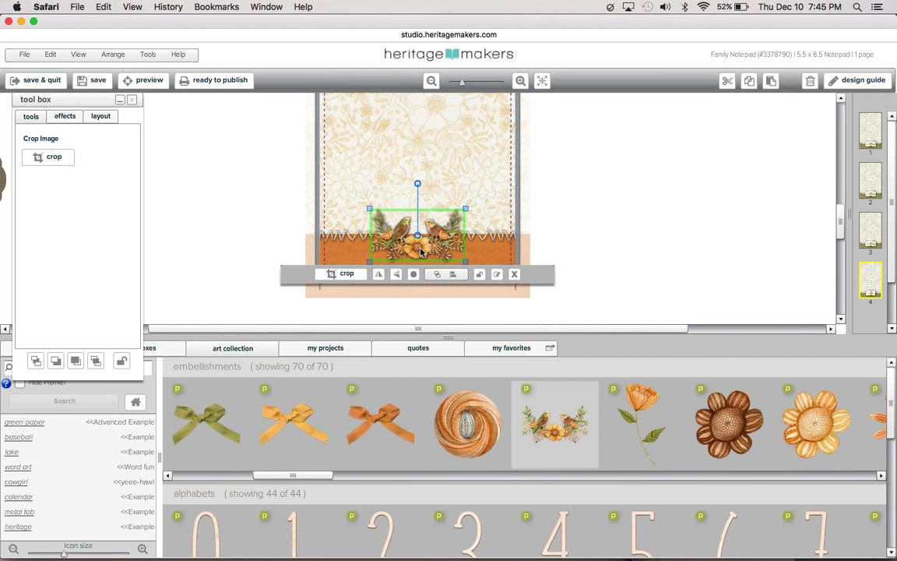
{"action": "key", "text": "Up"}
{"action": "key", "text": "Up"}
{"action": "key", "text": "Up"}
{"action": "key", "text": "Up"}
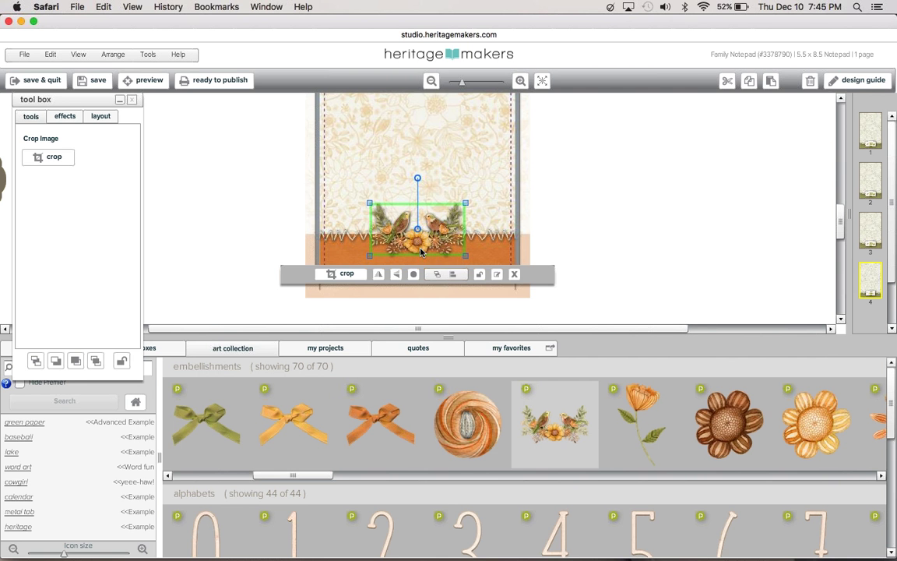
{"action": "left_click", "coordinate": [631, 226]}
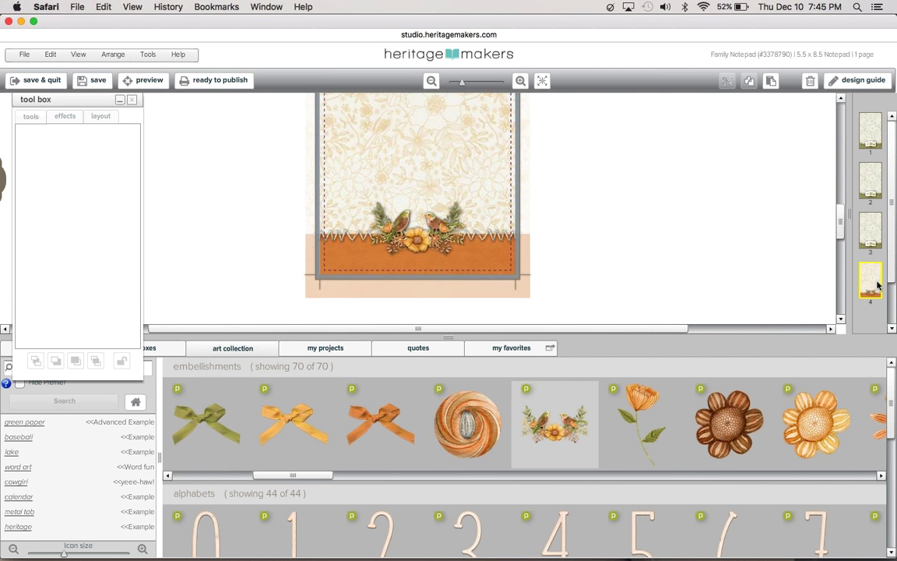
Step: Compare pages 3 and 4, and check the Paste Special options with all of page 4's elements selected
{"action": "left_click", "coordinate": [869, 231]}
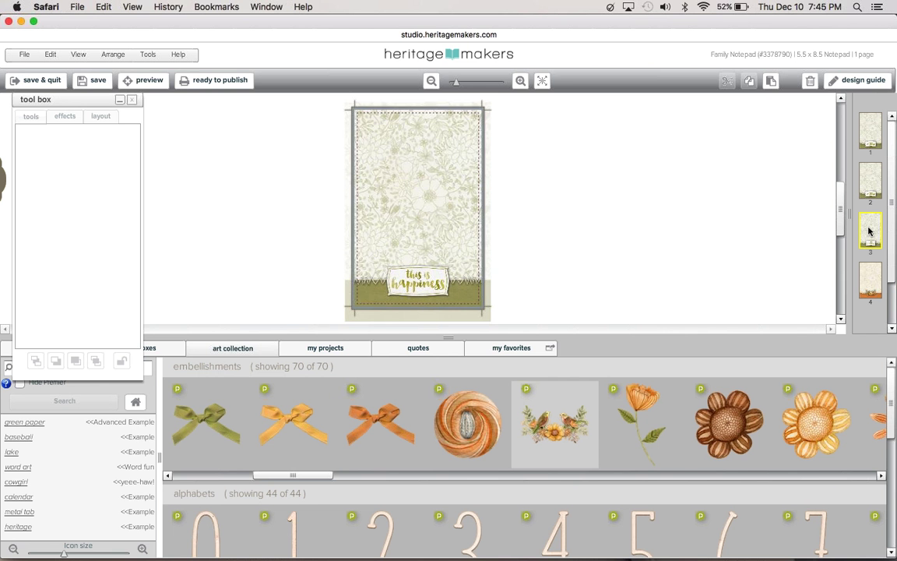
{"action": "left_click", "coordinate": [870, 279]}
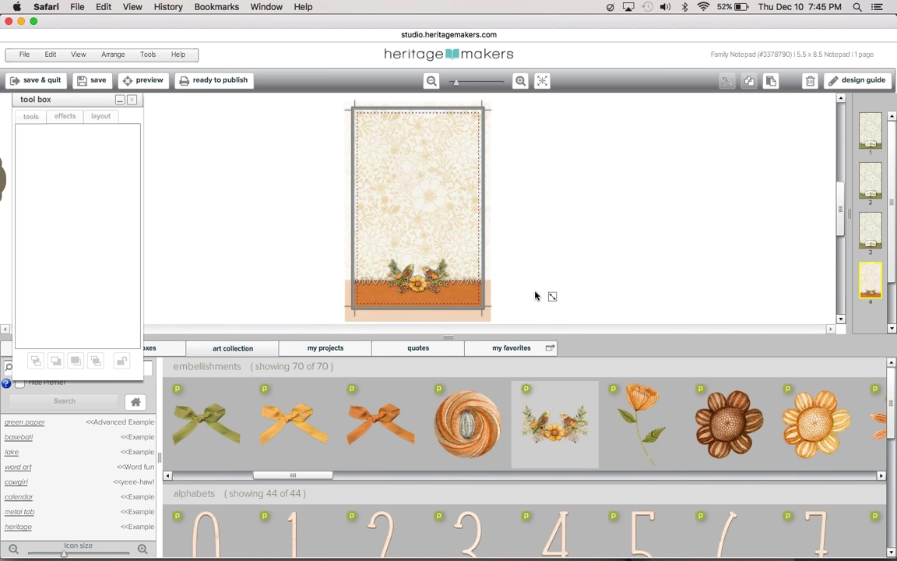
{"action": "left_click_drag", "start_coordinate": [545, 296], "coordinate": [307, 92]}
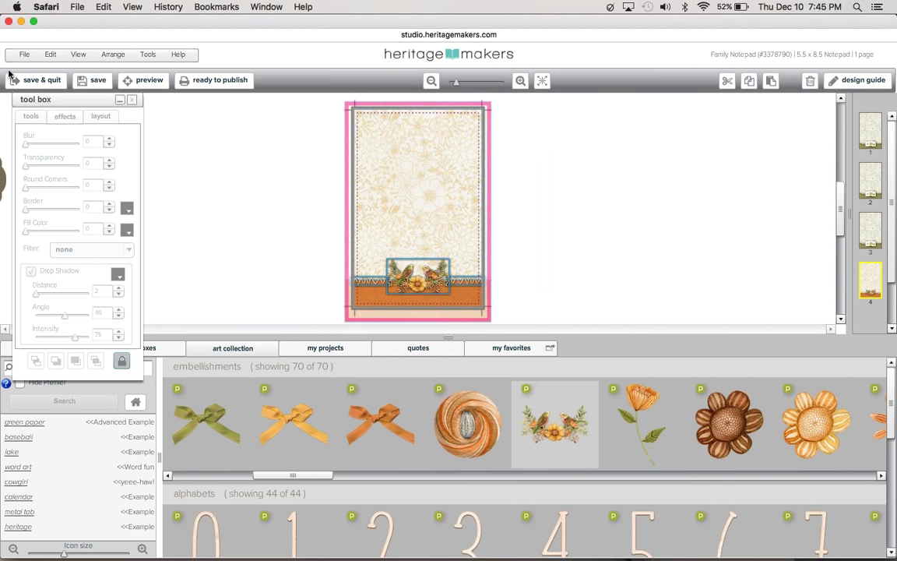
{"action": "left_click", "coordinate": [55, 55]}
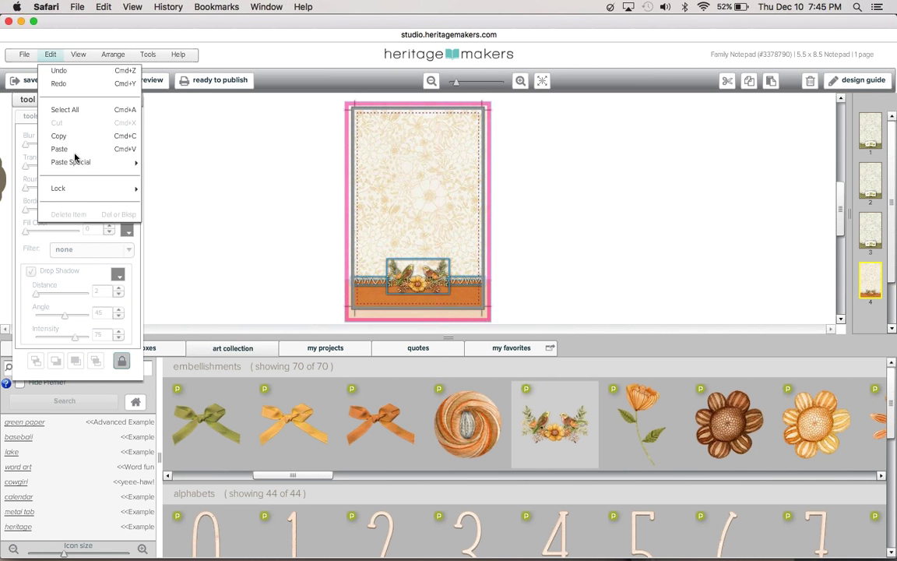
{"action": "mouse_move", "coordinate": [144, 165]}
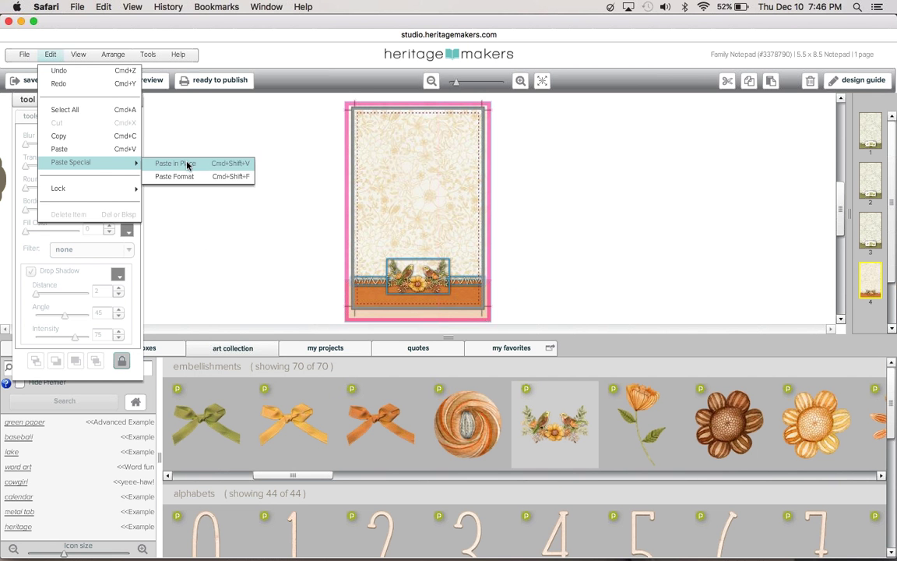
{"action": "left_click", "coordinate": [403, 212]}
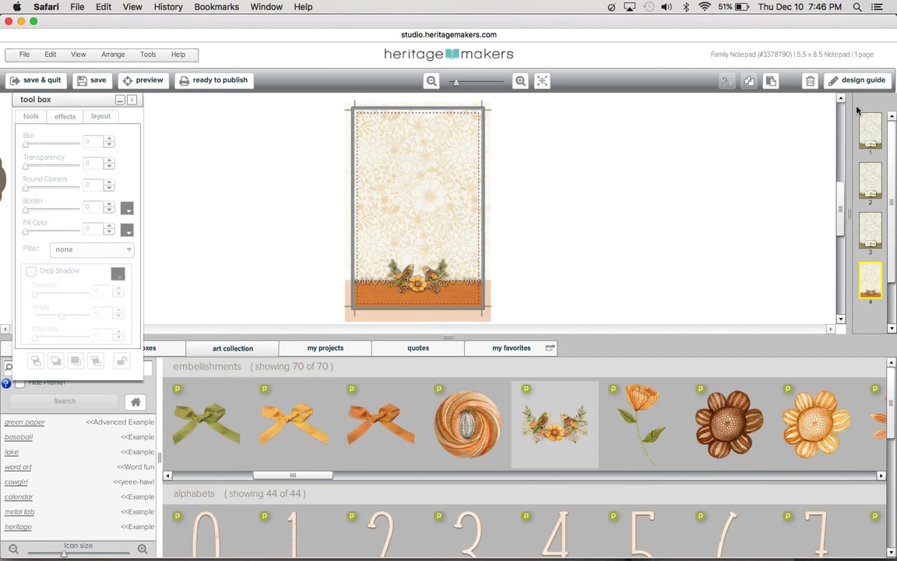
Step: Close the notepad project and open the Family Snapshots 12 x 12 storybook for editing
{"action": "left_click", "coordinate": [6, 24]}
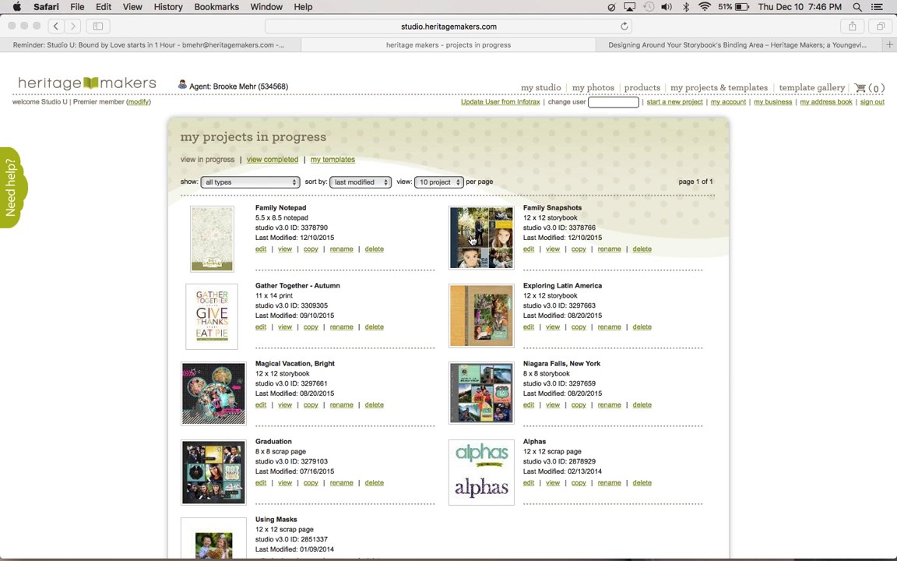
{"action": "left_click", "coordinate": [472, 238]}
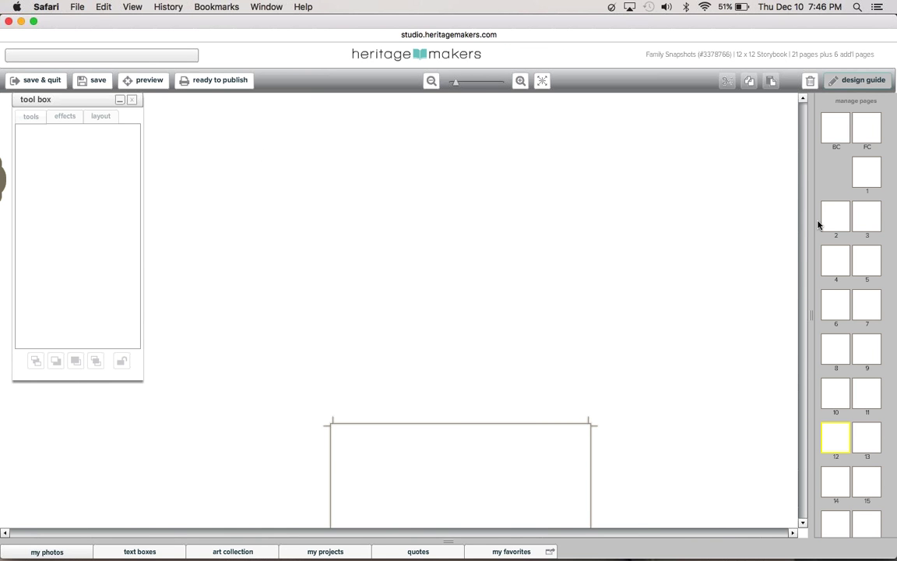
{"action": "left_click", "coordinate": [862, 81]}
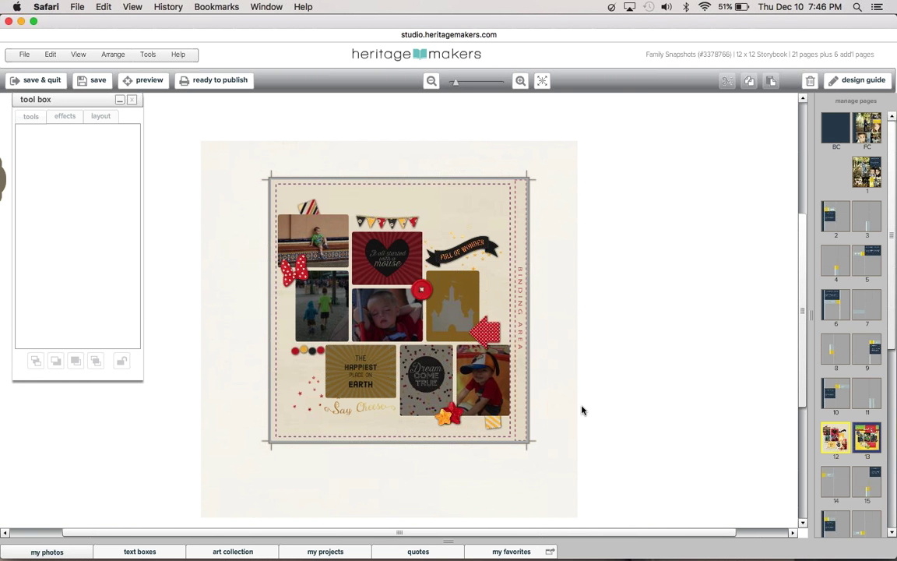
Step: Select all the elements on storybook page 12 at once and clear the selection
{"action": "left_click_drag", "start_coordinate": [582, 406], "coordinate": [182, 192]}
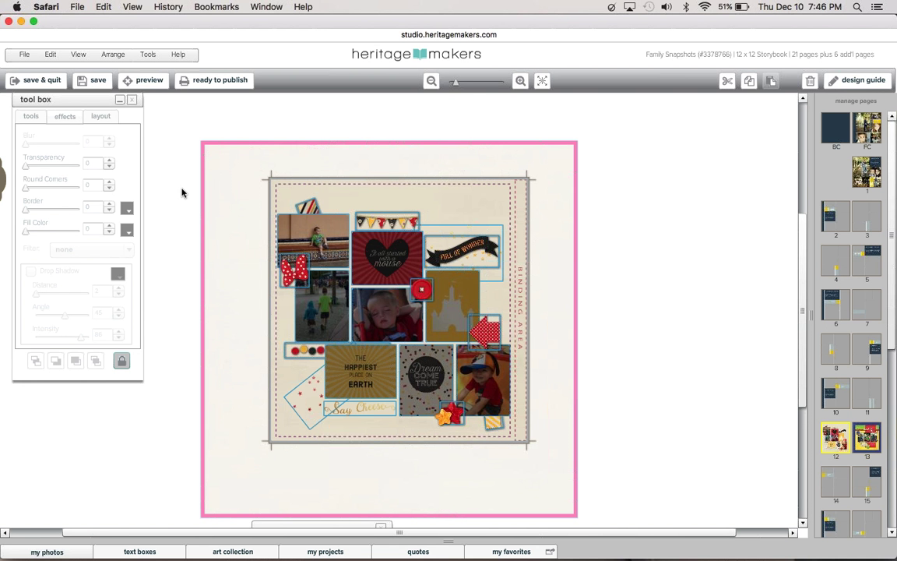
{"action": "left_click", "coordinate": [182, 192]}
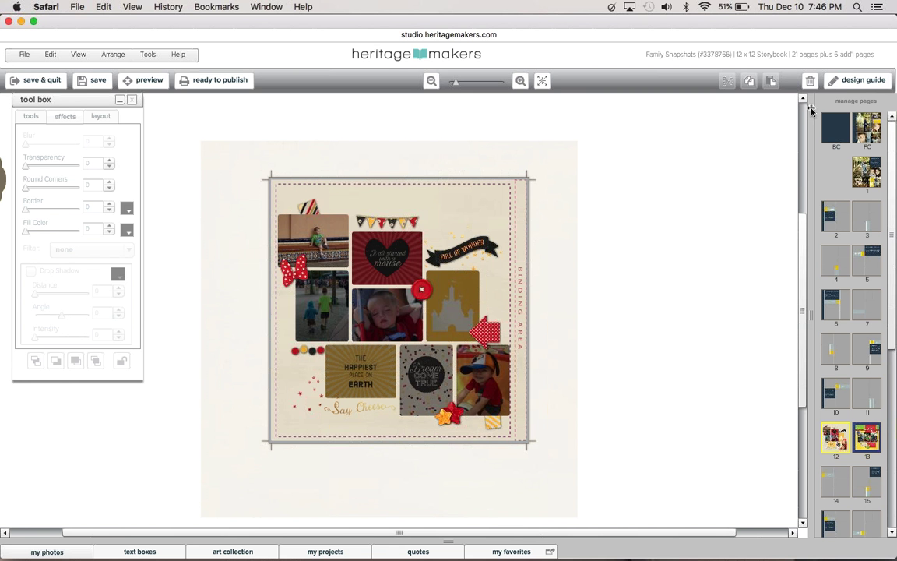
Step: Duplicate storybook page 12 twice while managing the pages
{"action": "left_click", "coordinate": [870, 103]}
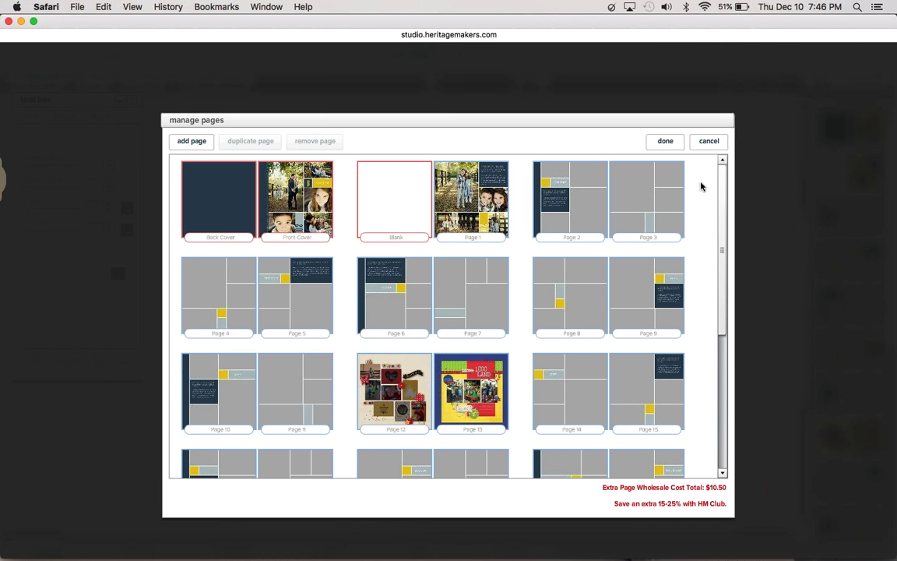
{"action": "left_click", "coordinate": [402, 406]}
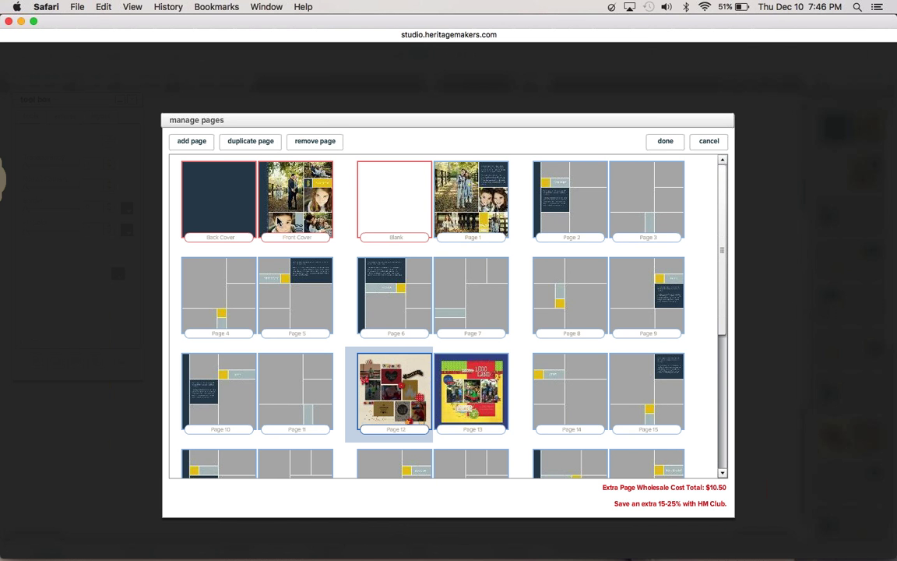
{"action": "left_click", "coordinate": [261, 144]}
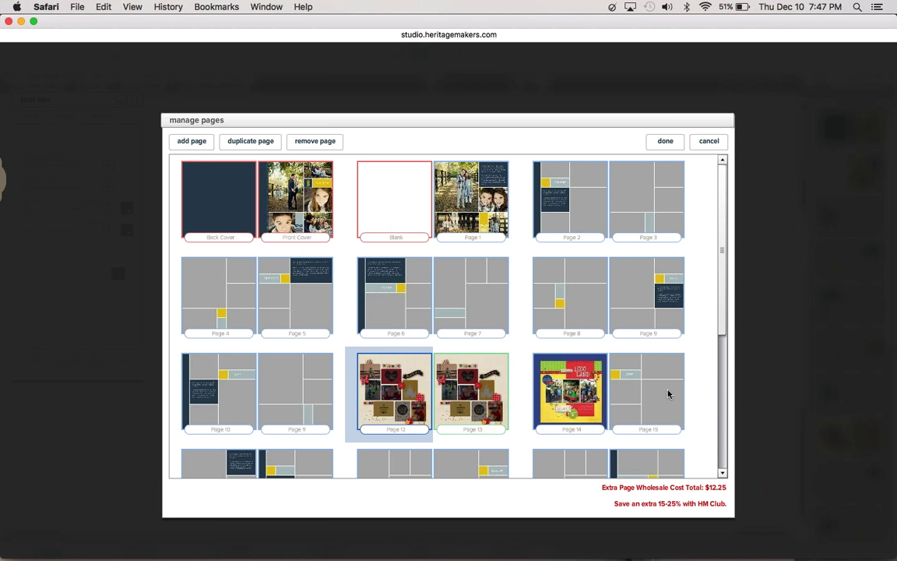
{"action": "left_click", "coordinate": [256, 141]}
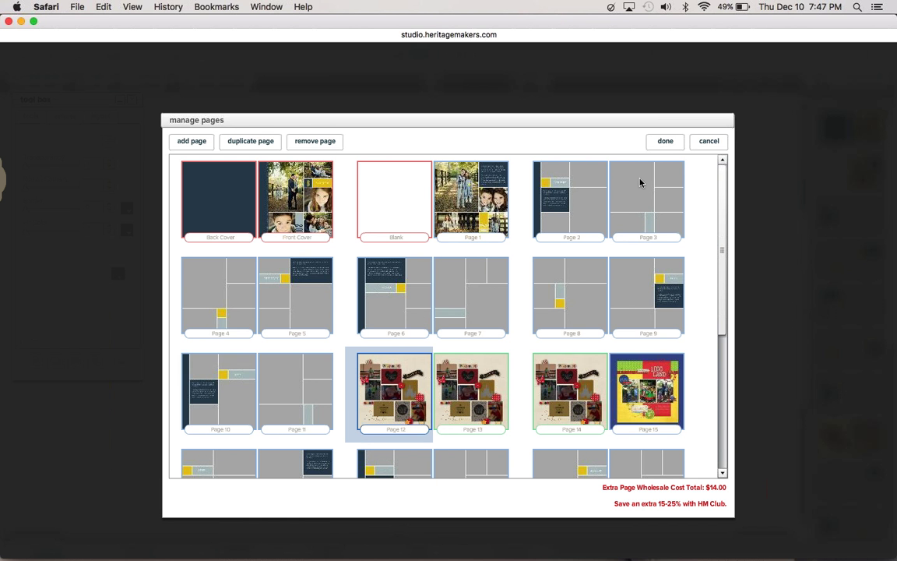
Step: Remove pages 6 to 9 from the storybook, and discard all page management changes
{"action": "left_click", "coordinate": [403, 303]}
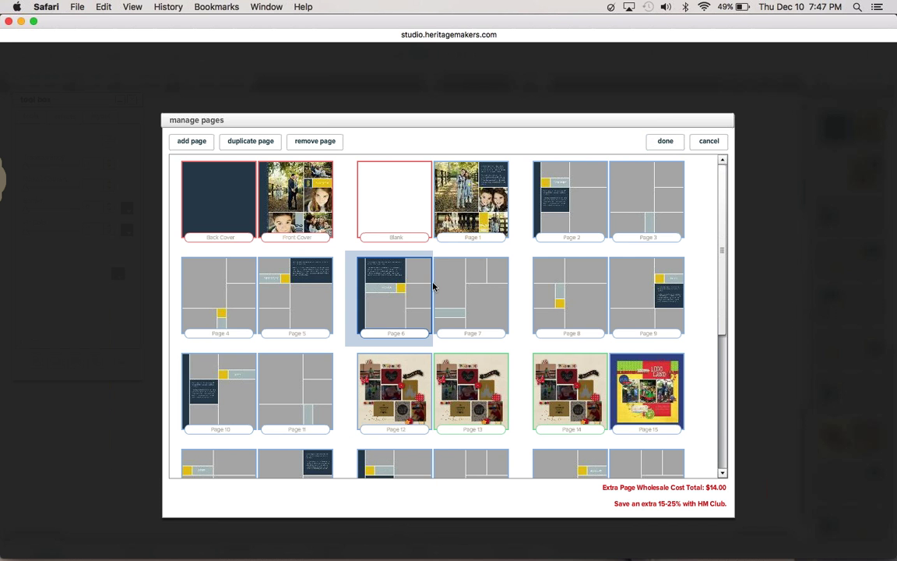
{"action": "left_click", "coordinate": [662, 302], "text": "shift"}
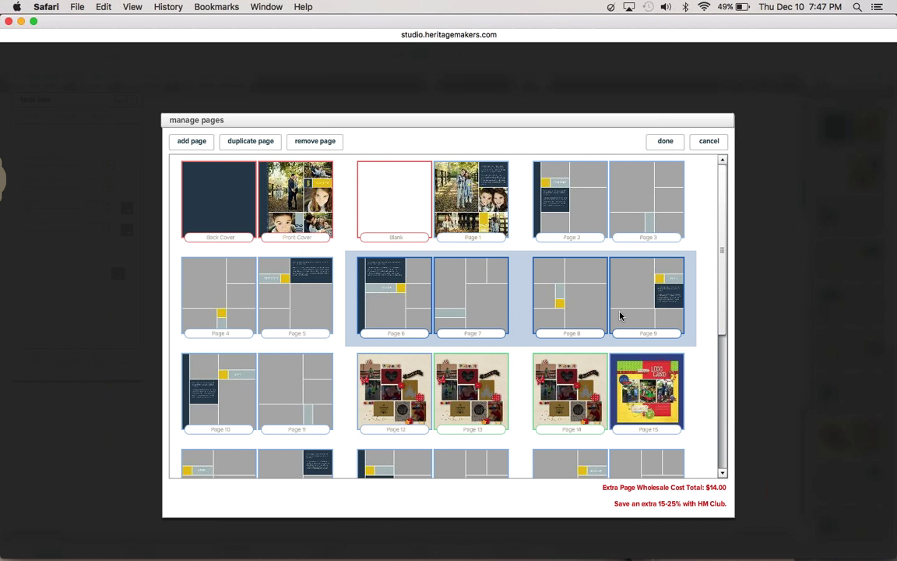
{"action": "left_click", "coordinate": [316, 144]}
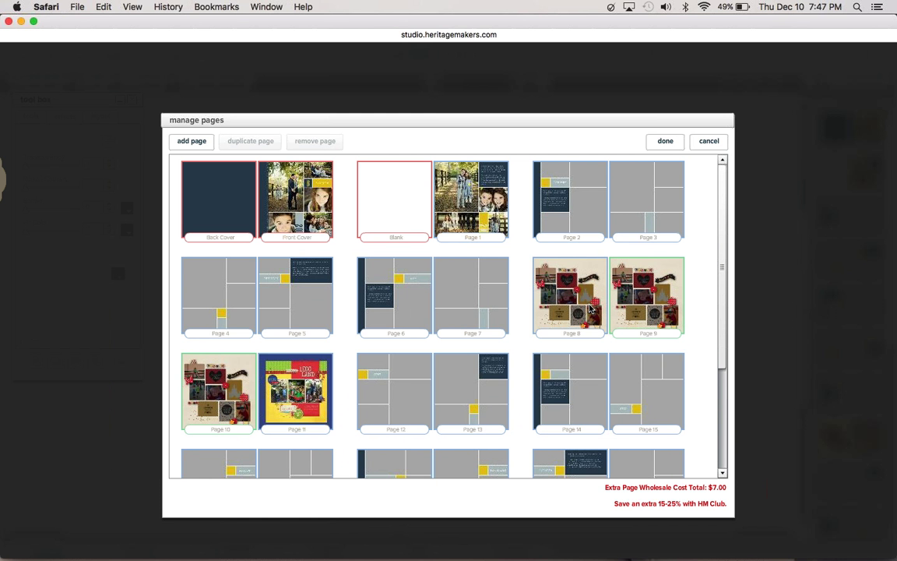
{"action": "left_click", "coordinate": [710, 143]}
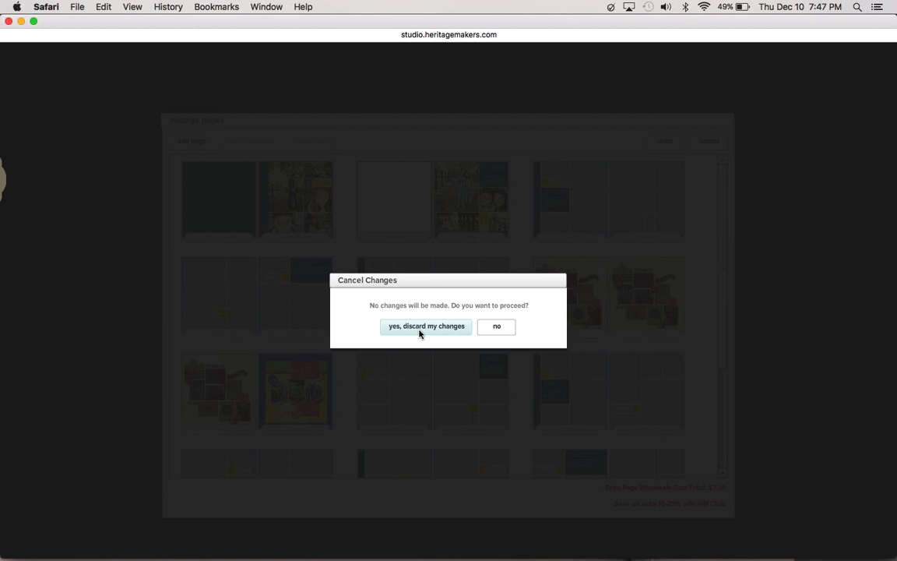
{"action": "left_click", "coordinate": [419, 334]}
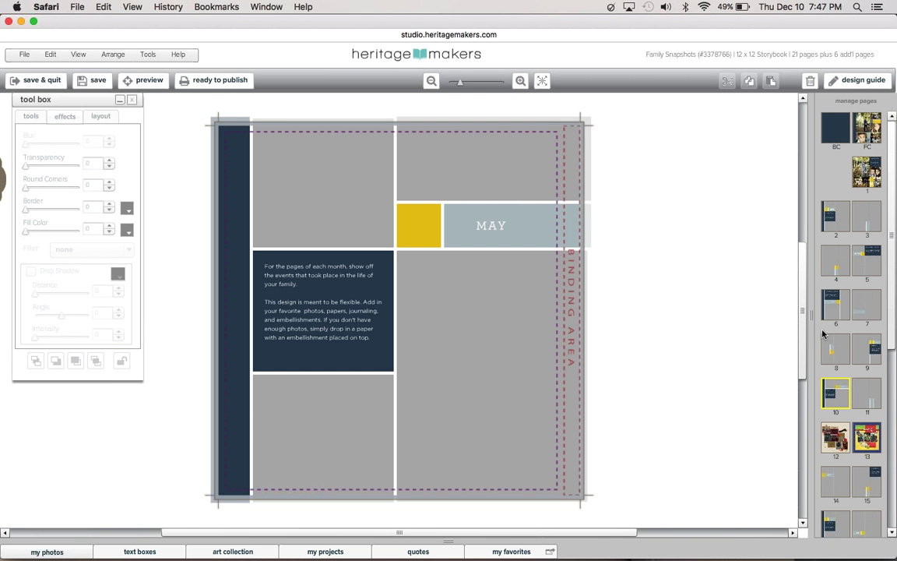
Step: Open storybook page 11, and look at the projects-in-progress window before returning to the page
{"action": "left_click", "coordinate": [878, 396]}
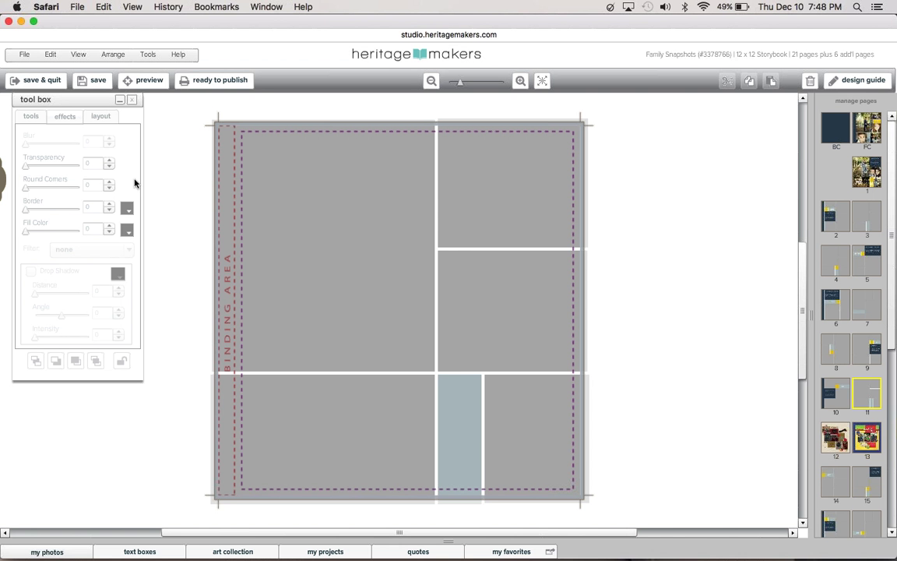
{"action": "mouse_move", "coordinate": [0, 0]}
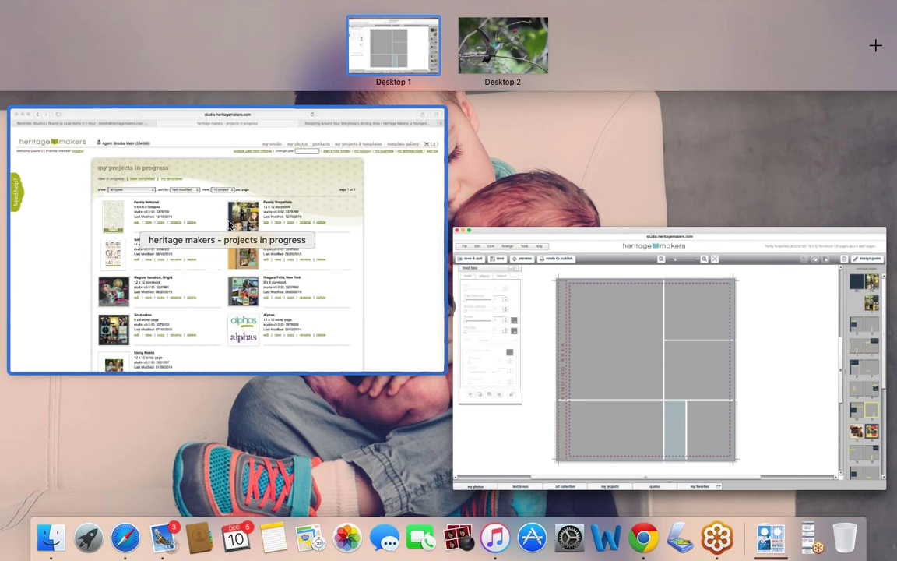
{"action": "left_click", "coordinate": [230, 225]}
{"action": "key", "text": "super+grave"}
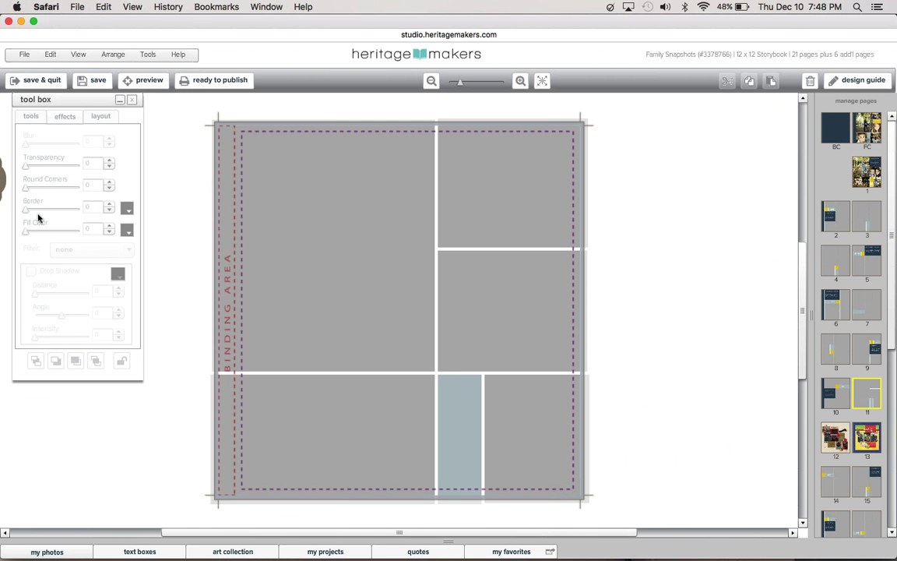
Step: View the support chat and request options, and close the help dialog
{"action": "left_click", "coordinate": [6, 191]}
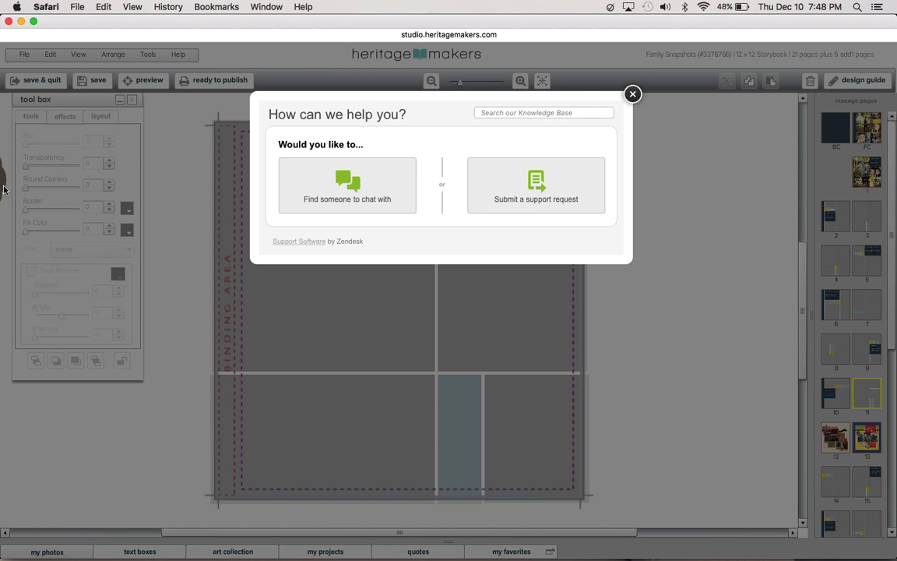
{"action": "left_click", "coordinate": [345, 326]}
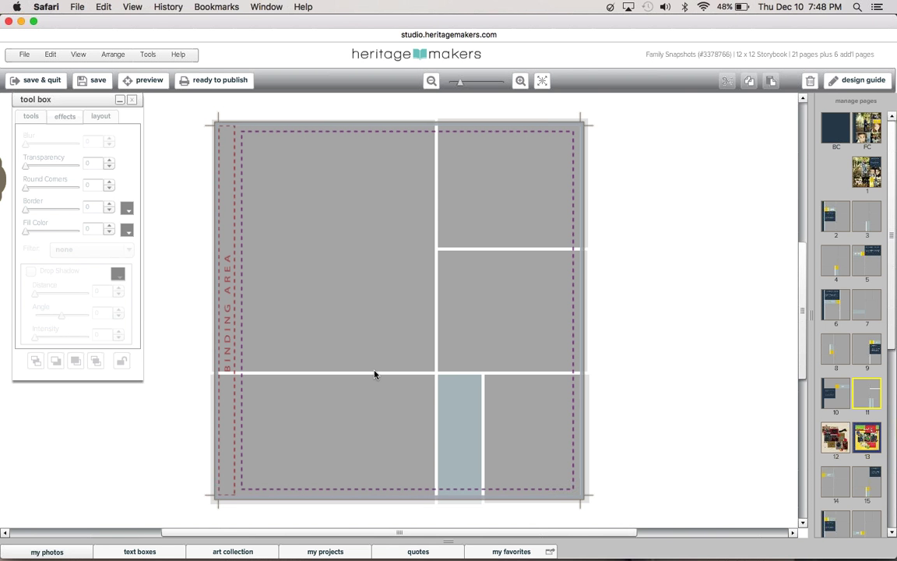
Step: Inspect the locked photo box in the lower-right corner of page 11 and deselect it
{"action": "left_click", "coordinate": [406, 413]}
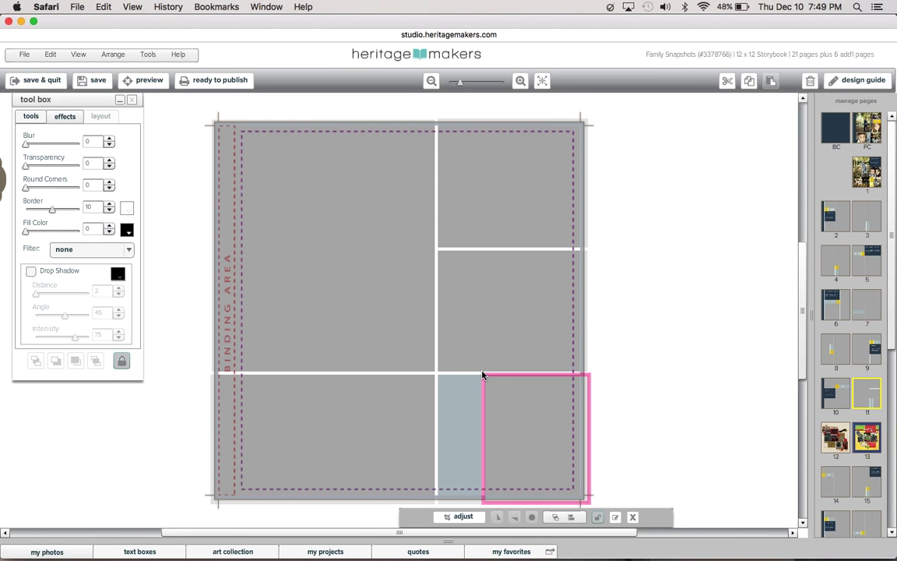
{"action": "left_click", "coordinate": [678, 337]}
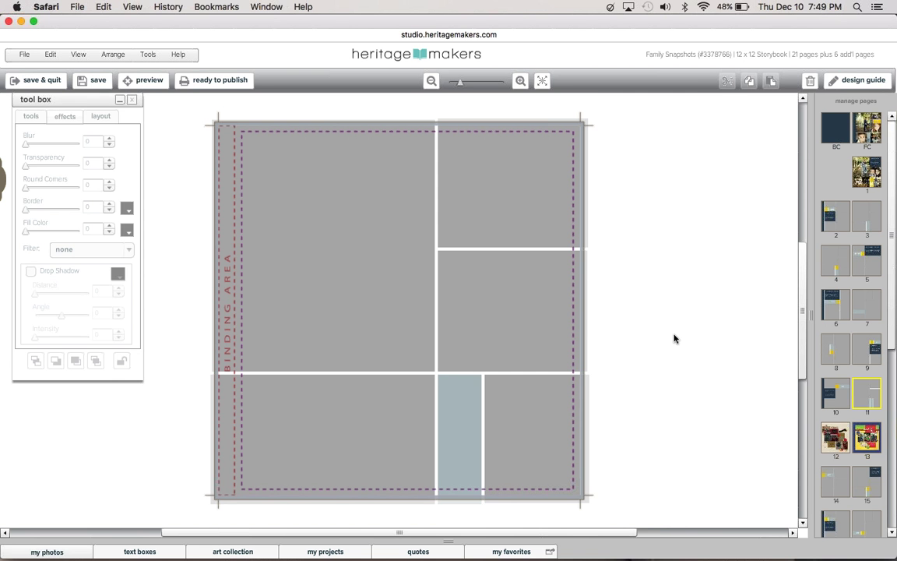
Step: Move the unlocked blue-gray box on page 11 down and to the right, over the locked corner photo box
{"action": "left_click", "coordinate": [443, 419]}
{"action": "left_click", "coordinate": [460, 436]}
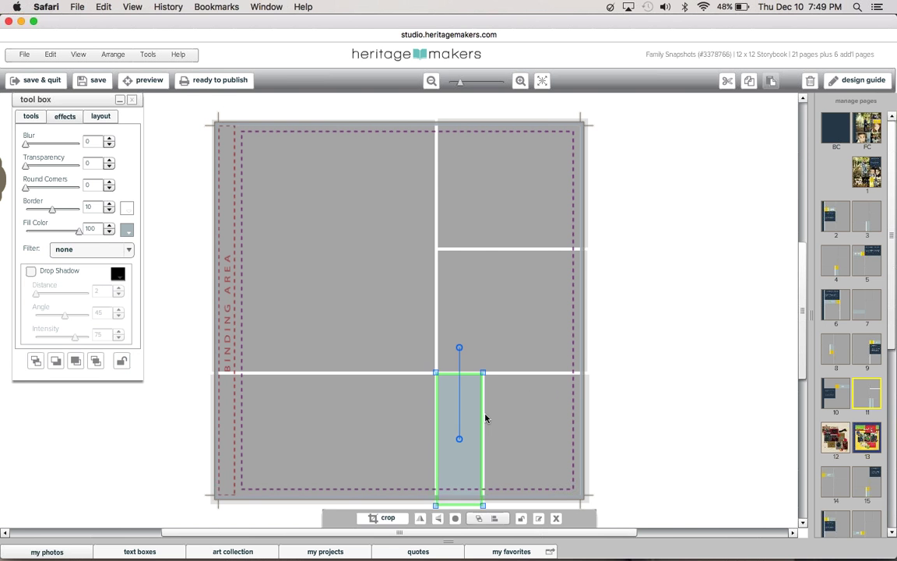
{"action": "left_click_drag", "start_coordinate": [461, 439], "coordinate": [497, 460]}
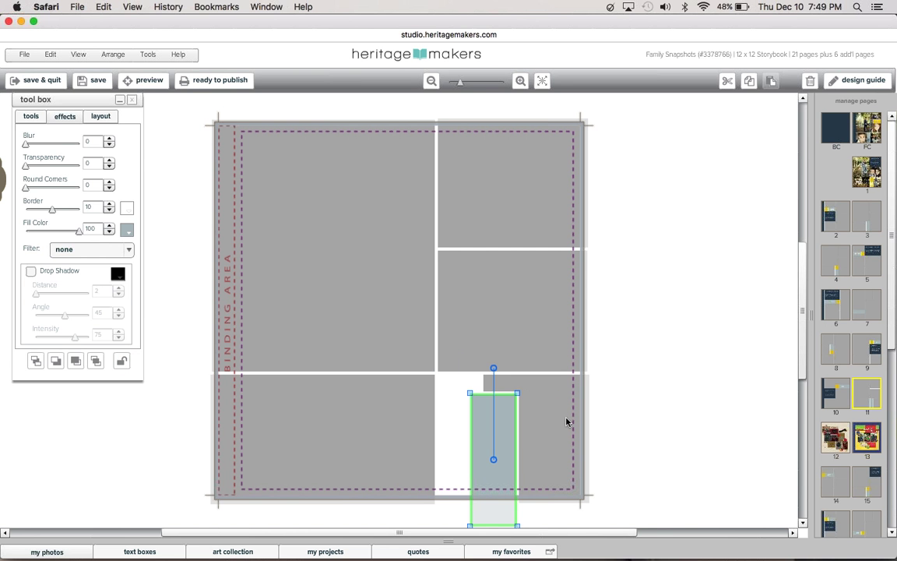
{"action": "left_click", "coordinate": [652, 399]}
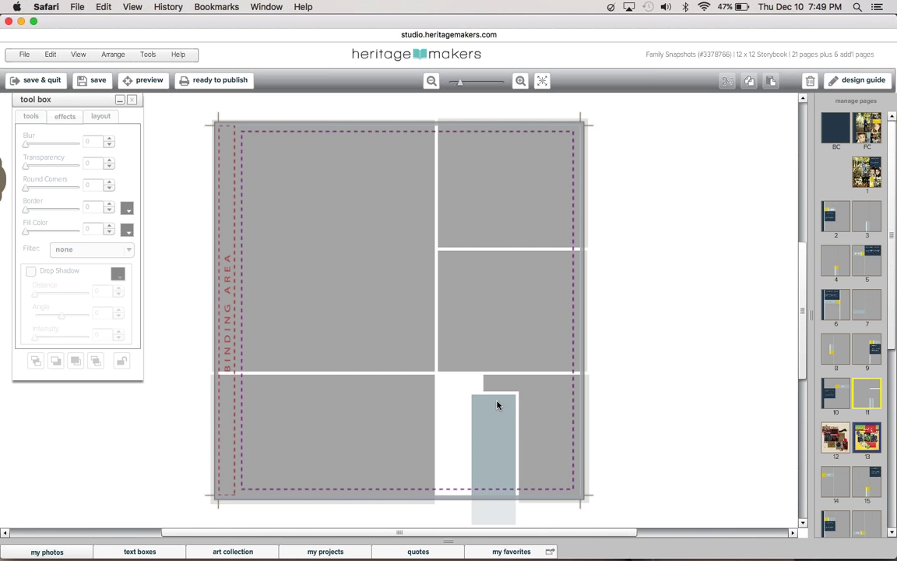
Step: Move the blue-gray box up and left to overlap the two photo boxes on page 11's left half, and reselect it
{"action": "left_click_drag", "start_coordinate": [513, 429], "coordinate": [417, 383]}
{"action": "left_click", "coordinate": [614, 355]}
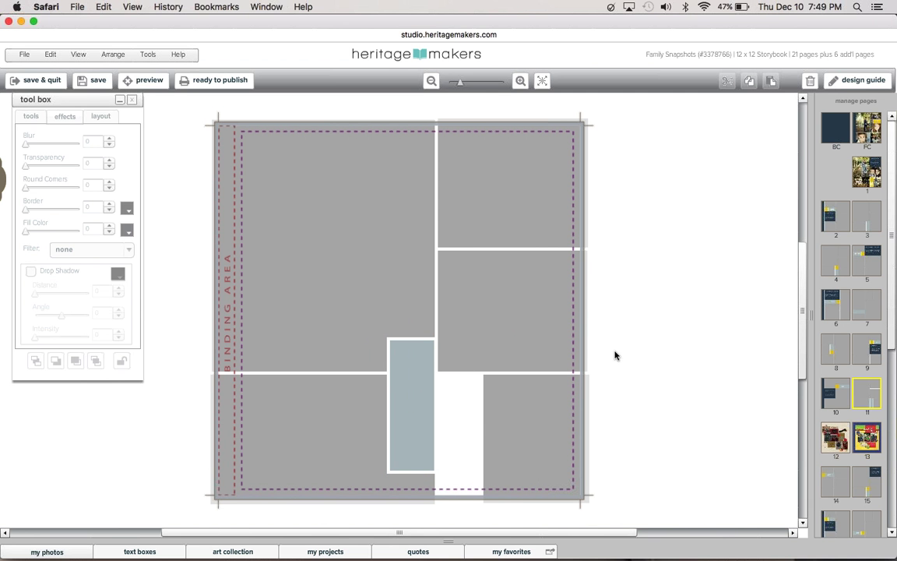
{"action": "left_click", "coordinate": [428, 352]}
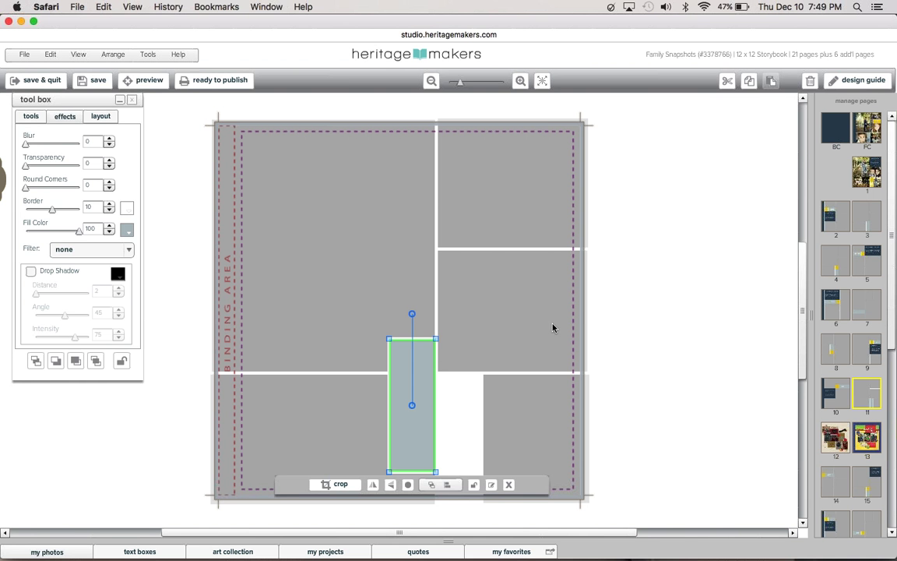
Step: Move the blue-gray box into the gap between page 11's two bottom photo boxes, extending past the page's lower edge
{"action": "left_click", "coordinate": [628, 328]}
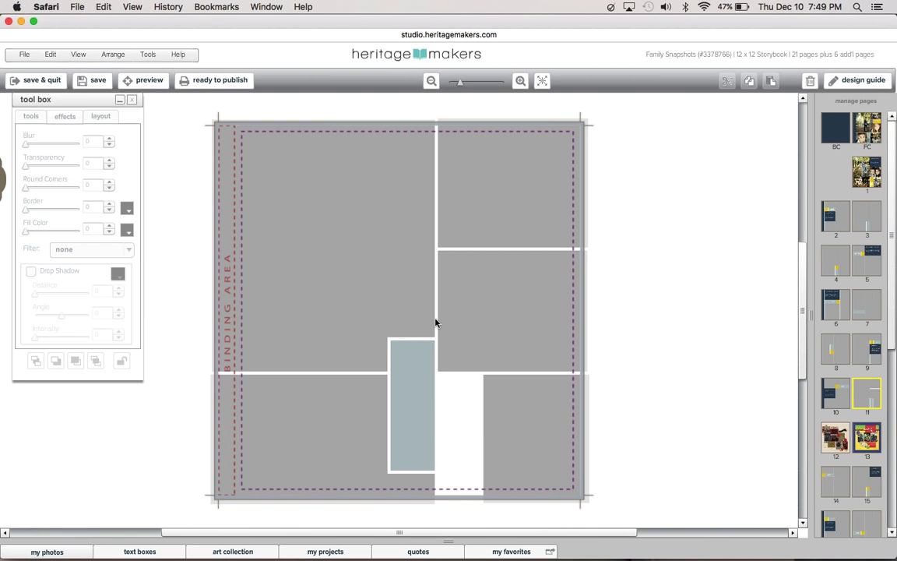
{"action": "left_click", "coordinate": [413, 393]}
{"action": "left_click_drag", "start_coordinate": [413, 393], "coordinate": [472, 438]}
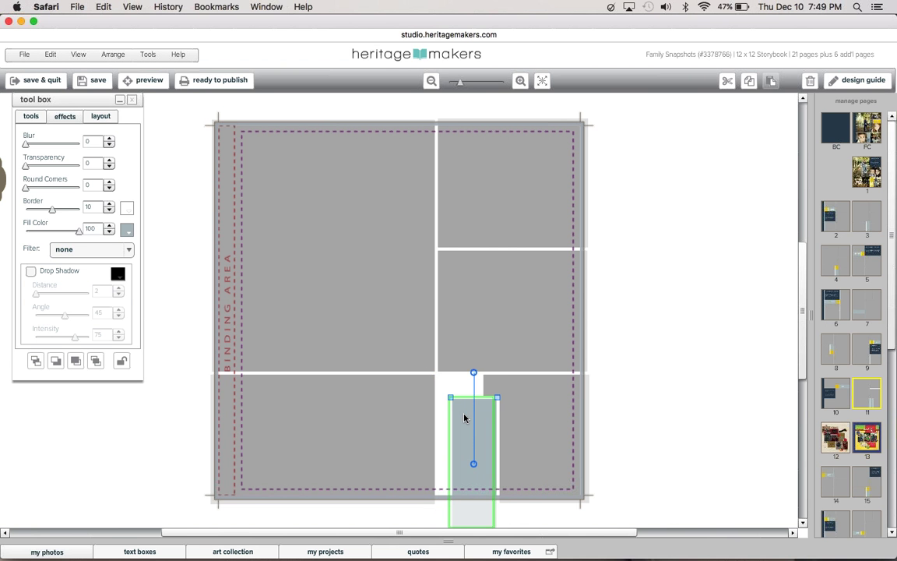
Step: Unlock the three bottom-row boxes on page 11 and align them vertically to the first selected item
{"action": "left_click", "coordinate": [352, 416]}
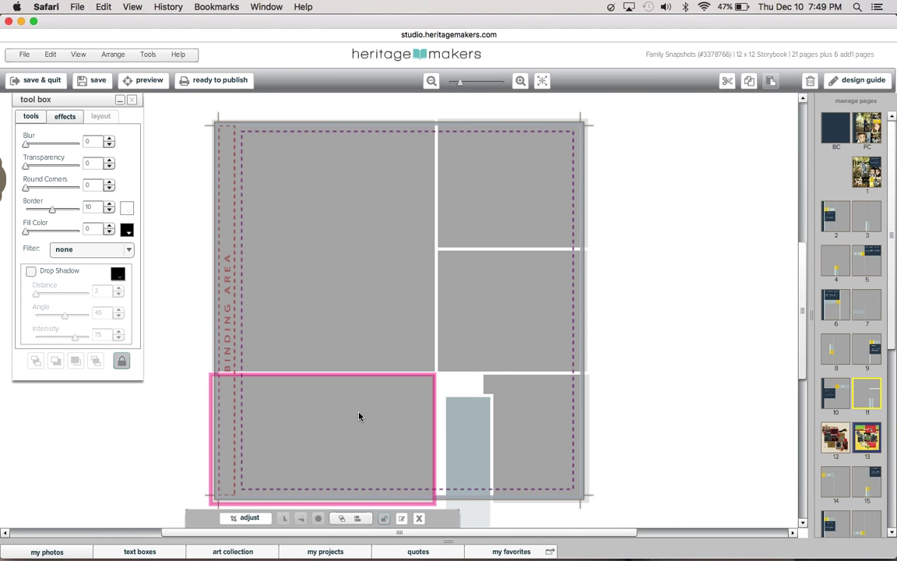
{"action": "left_click", "coordinate": [475, 444], "text": "shift"}
{"action": "left_click", "coordinate": [520, 420], "text": "shift"}
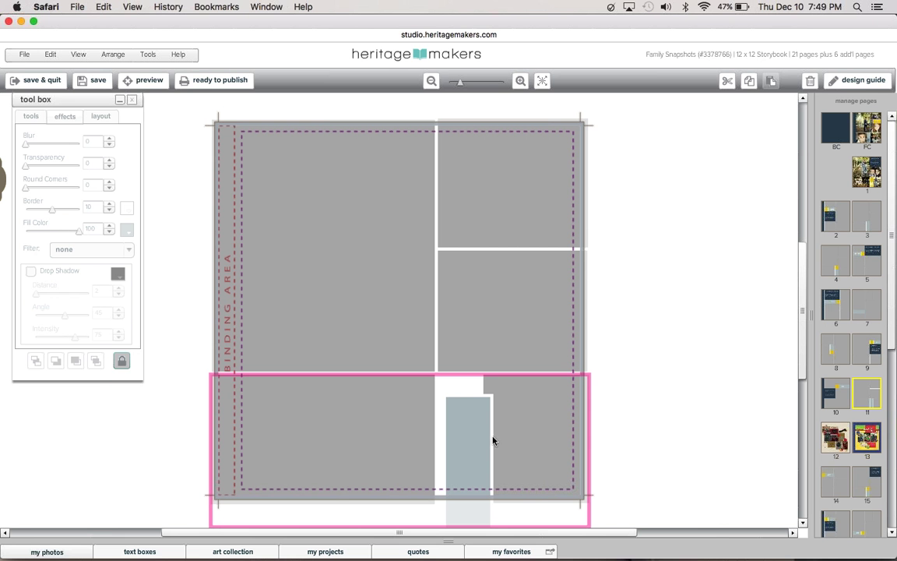
{"action": "left_click", "coordinate": [121, 360]}
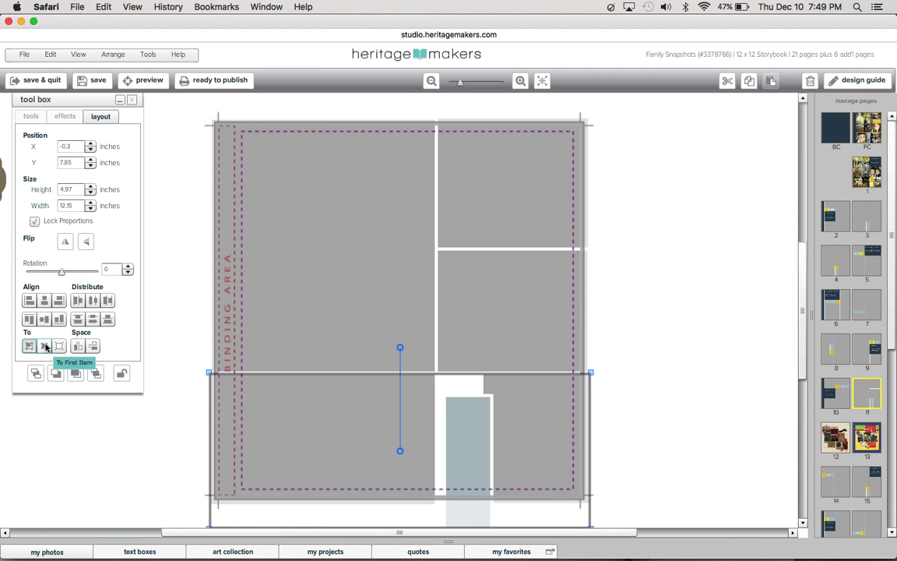
{"action": "left_click", "coordinate": [44, 346]}
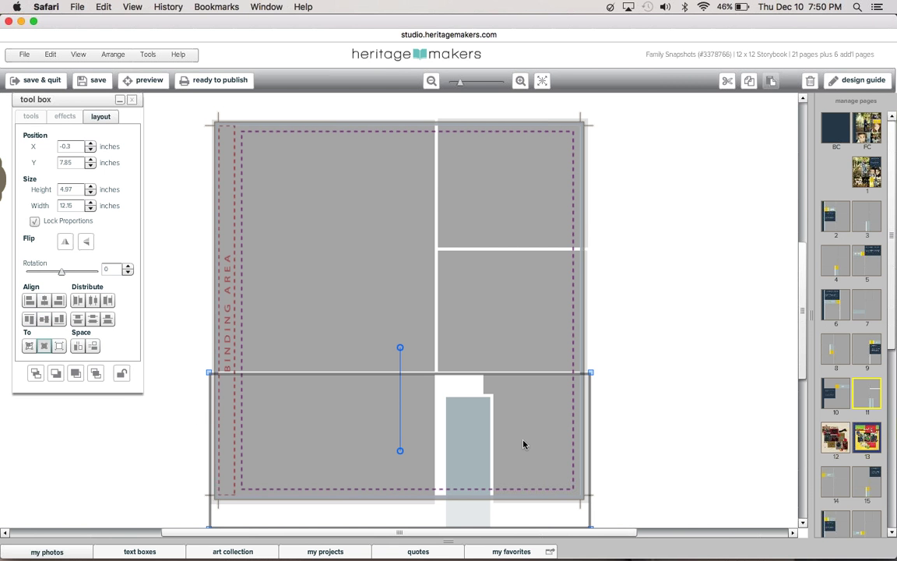
{"action": "left_click", "coordinate": [45, 320]}
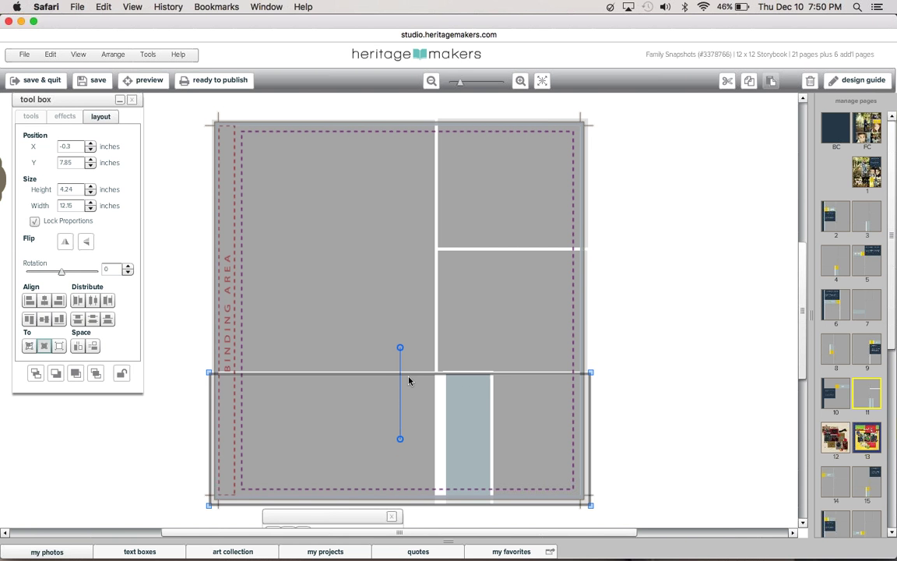
{"action": "left_click", "coordinate": [642, 373]}
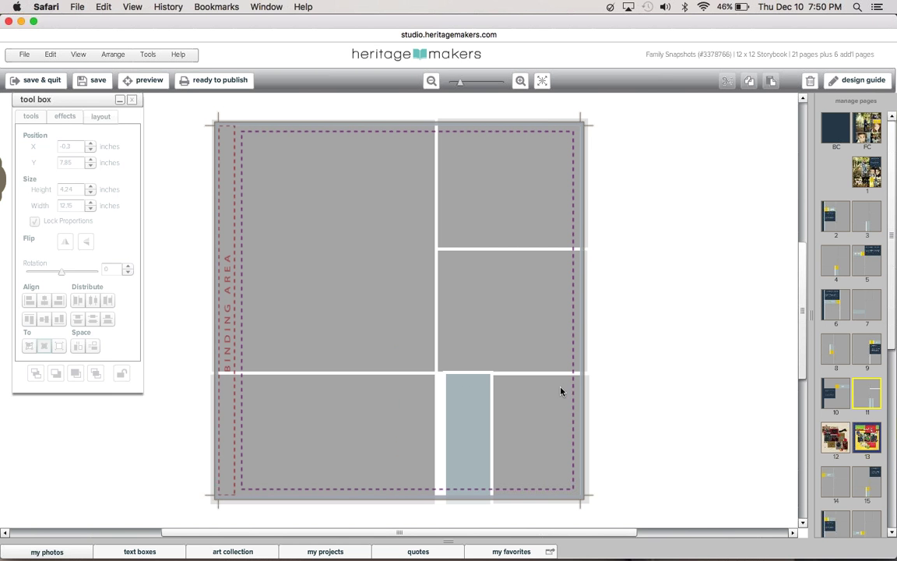
Step: Try to repeat the alignment of the three bottom-row boxes, and stay on the page instead of leaving it
{"action": "left_click", "coordinate": [423, 396]}
{"action": "left_click_drag", "start_coordinate": [528, 413], "coordinate": [590, 412]}
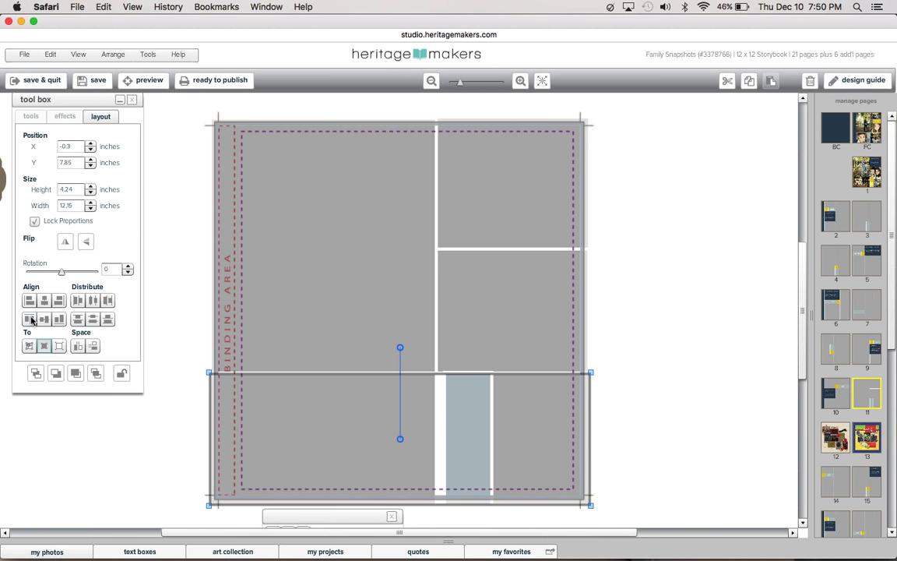
{"action": "key", "text": "super+z"}
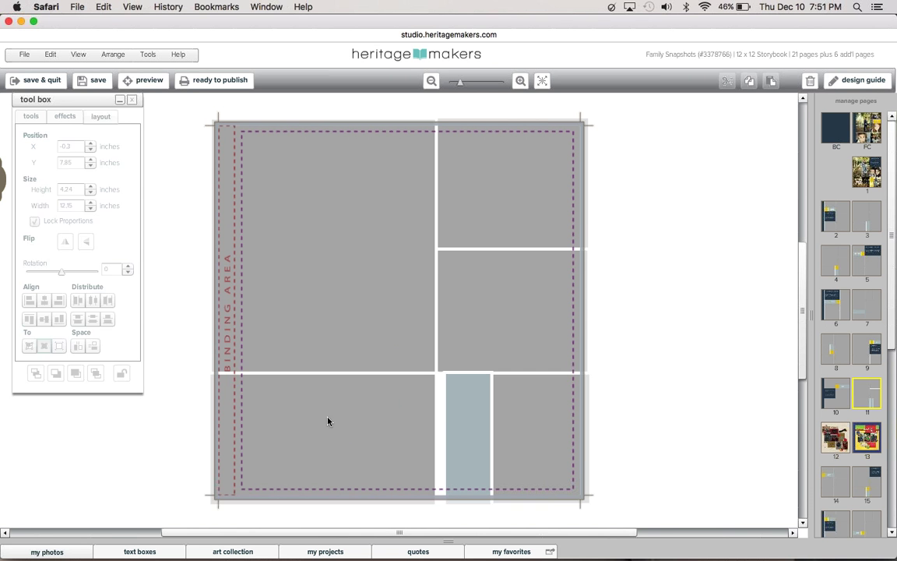
{"action": "left_click", "coordinate": [340, 423]}
{"action": "key", "text": "super+shift+z"}
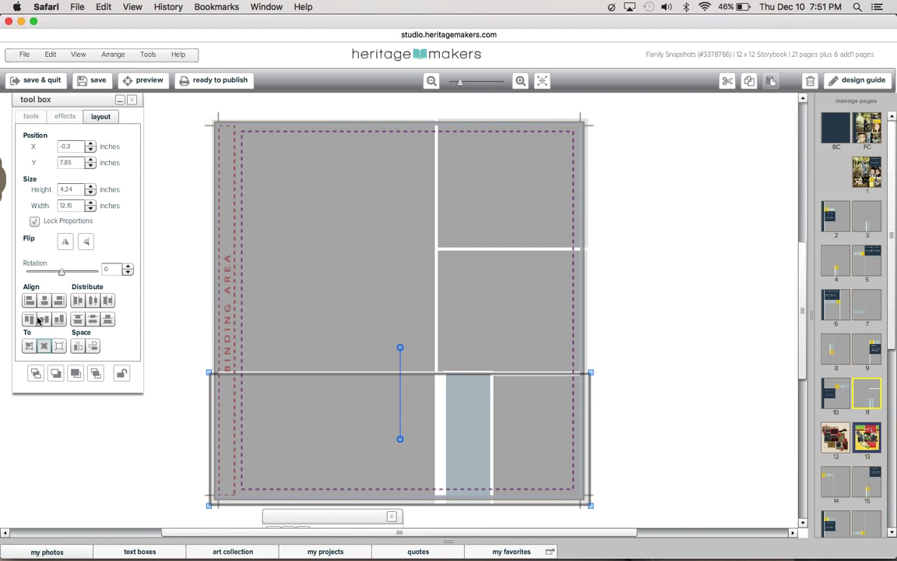
{"action": "left_click", "coordinate": [88, 425]}
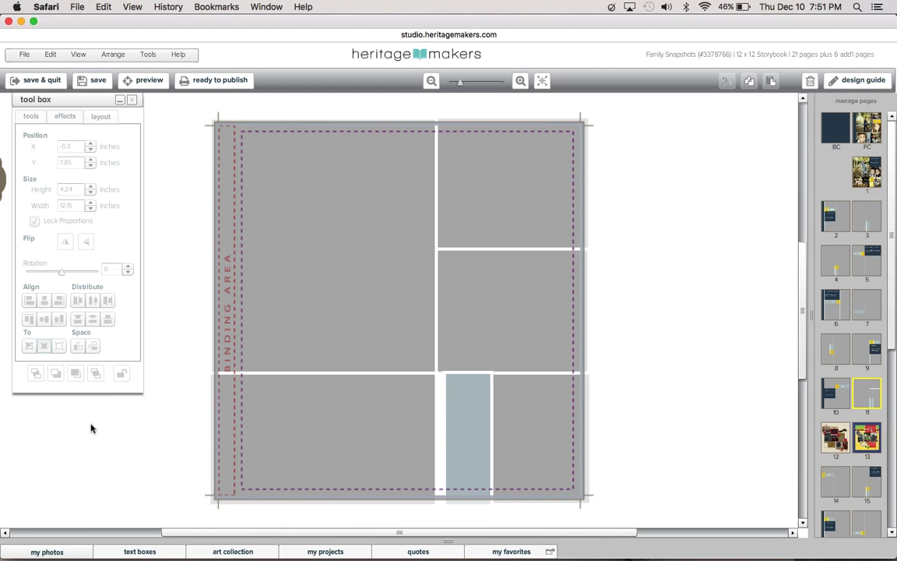
{"action": "left_click", "coordinate": [9, 22]}
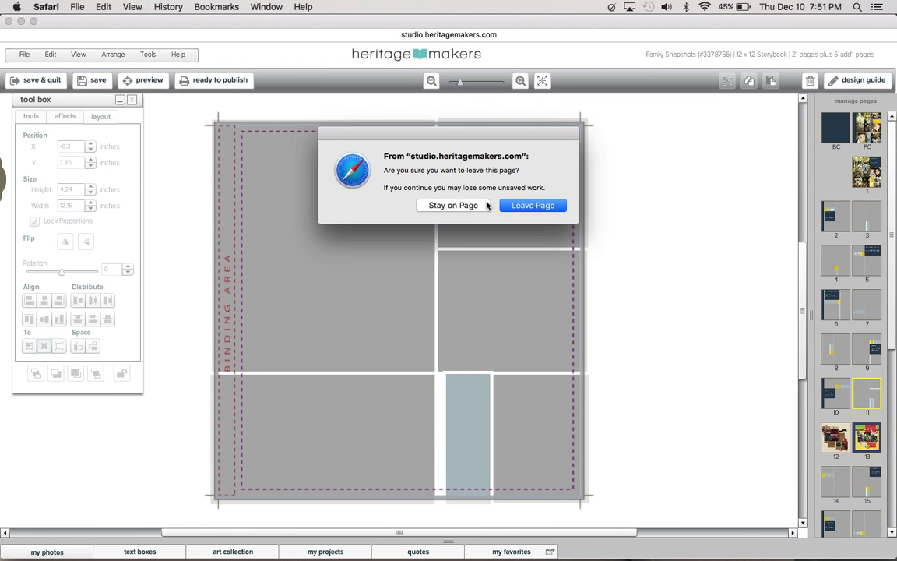
{"action": "left_click", "coordinate": [454, 206]}
Step: Offset the blue-gray box down to about X 7.22, Y 8.19 inches and set its width to 1.49 inches
{"action": "left_click_drag", "start_coordinate": [451, 424], "coordinate": [520, 427]}
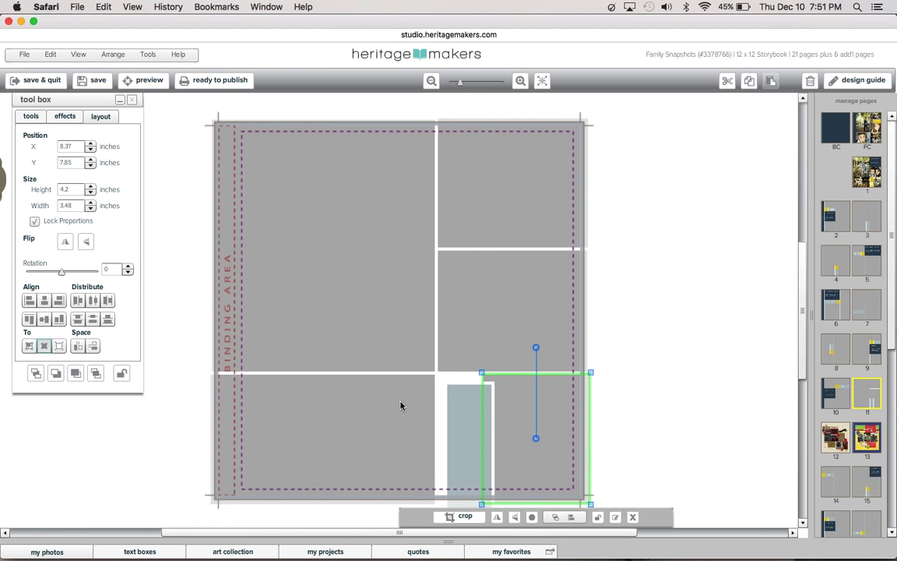
{"action": "left_click", "coordinate": [470, 439]}
{"action": "left_click", "coordinate": [91, 193]}
{"action": "left_click", "coordinate": [143, 189]}
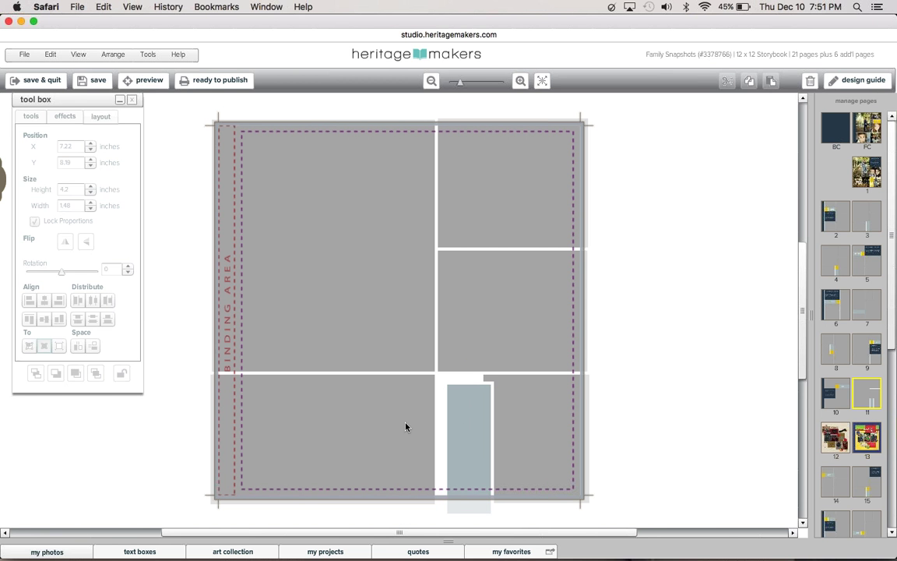
{"action": "left_click", "coordinate": [464, 427]}
{"action": "left_click", "coordinate": [90, 209]}
{"action": "left_click", "coordinate": [91, 188]}
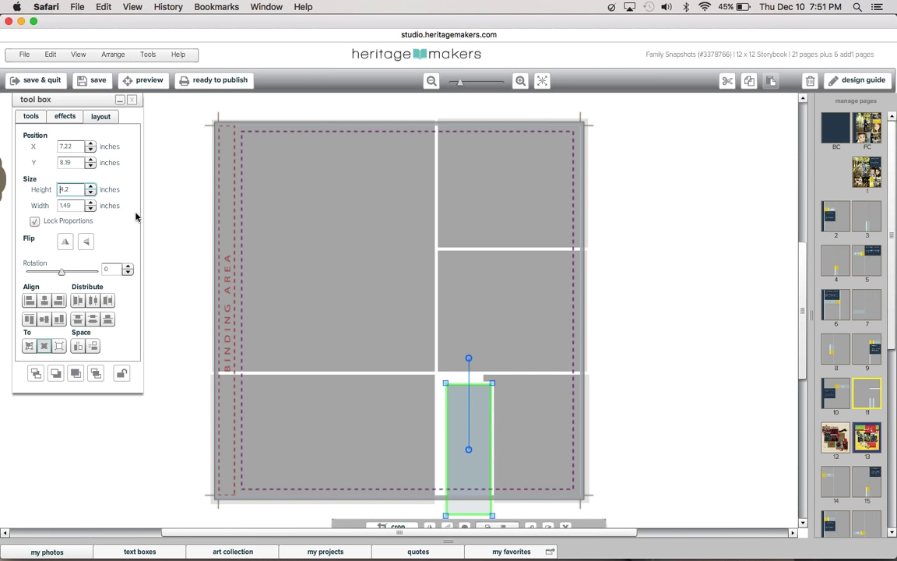
Step: Align the left photo box, blue-gray box and right photo box of the bottom row vertically, and space them evenly horizontally
{"action": "left_click", "coordinate": [332, 395]}
{"action": "left_click_drag", "start_coordinate": [487, 461], "coordinate": [640, 459]}
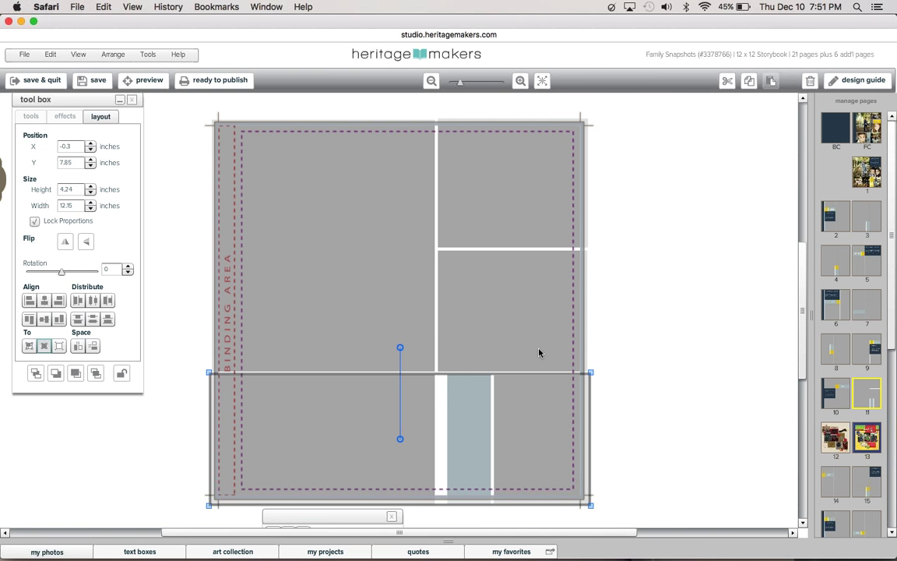
{"action": "left_click", "coordinate": [677, 377]}
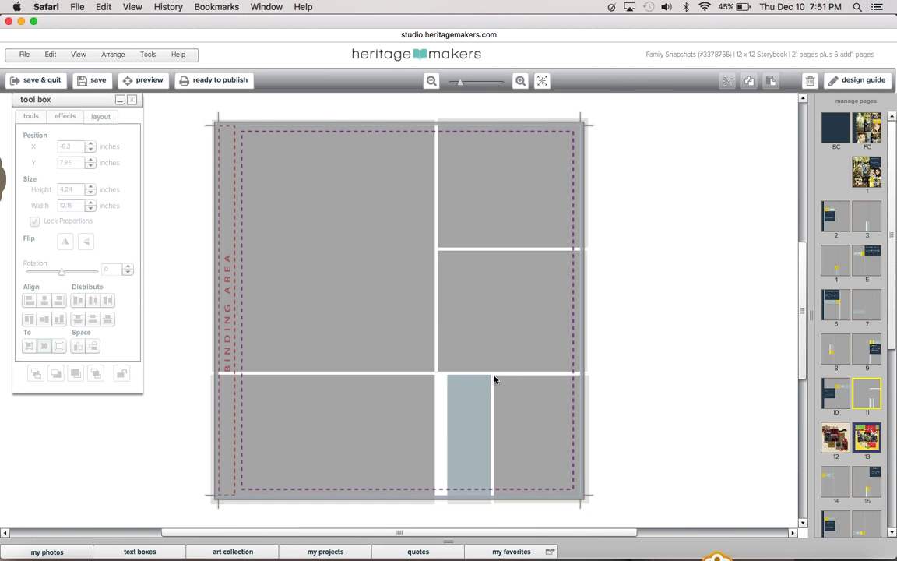
{"action": "left_click", "coordinate": [421, 393]}
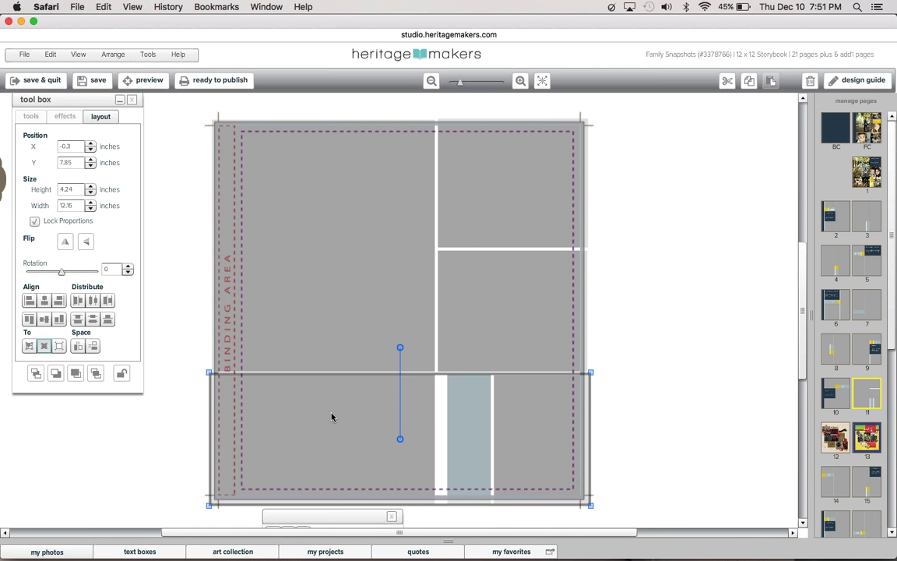
{"action": "left_click", "coordinate": [79, 351]}
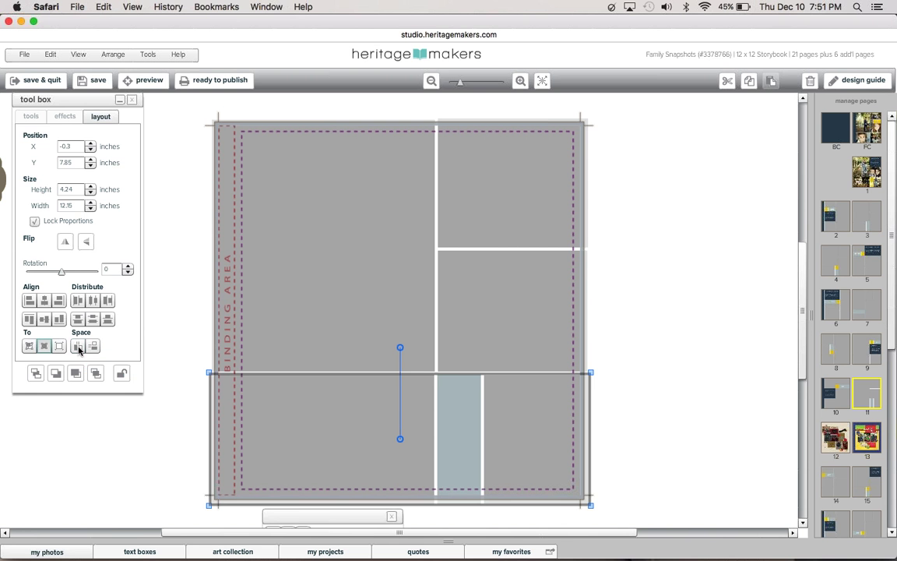
{"action": "left_click", "coordinate": [156, 484]}
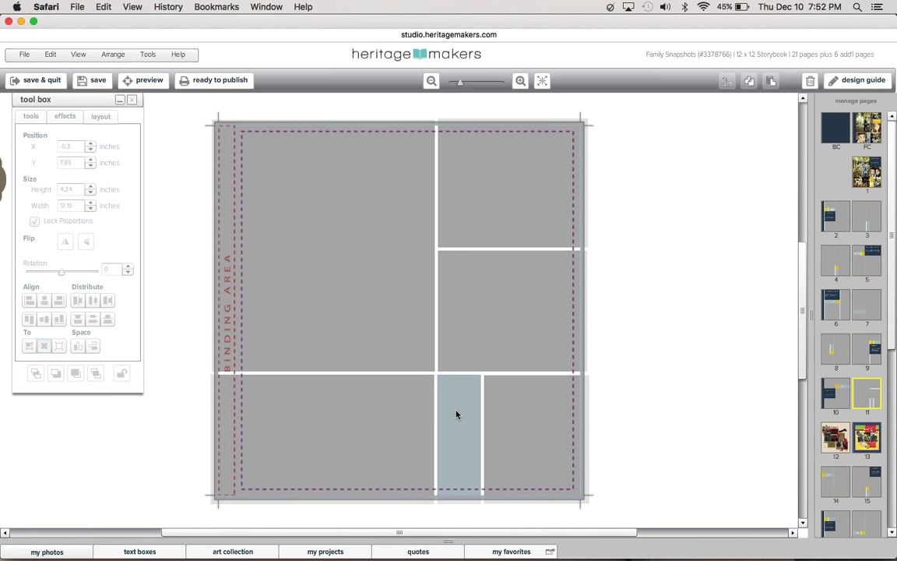
Step: Unlock the middle photo box in page 11's right column and left-align the blue-gray box to it as first item
{"action": "left_click", "coordinate": [414, 418]}
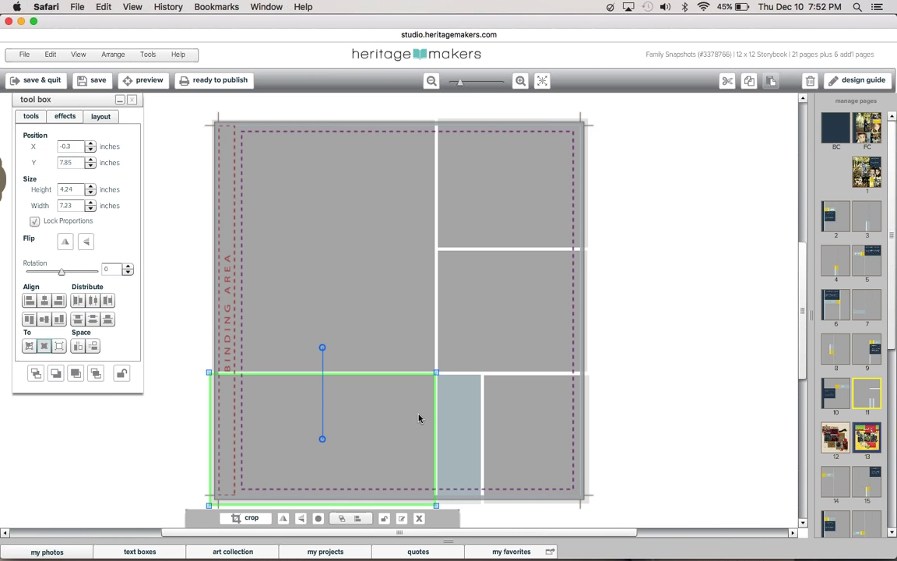
{"action": "left_click", "coordinate": [463, 340]}
{"action": "left_click", "coordinate": [463, 200]}
{"action": "left_click", "coordinate": [459, 315]}
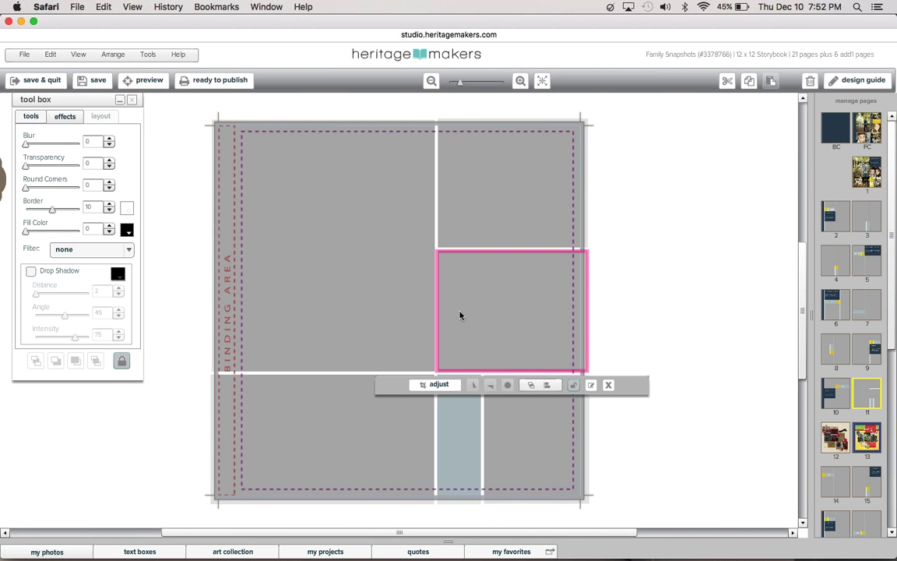
{"action": "left_click_drag", "start_coordinate": [459, 372], "coordinate": [460, 504]}
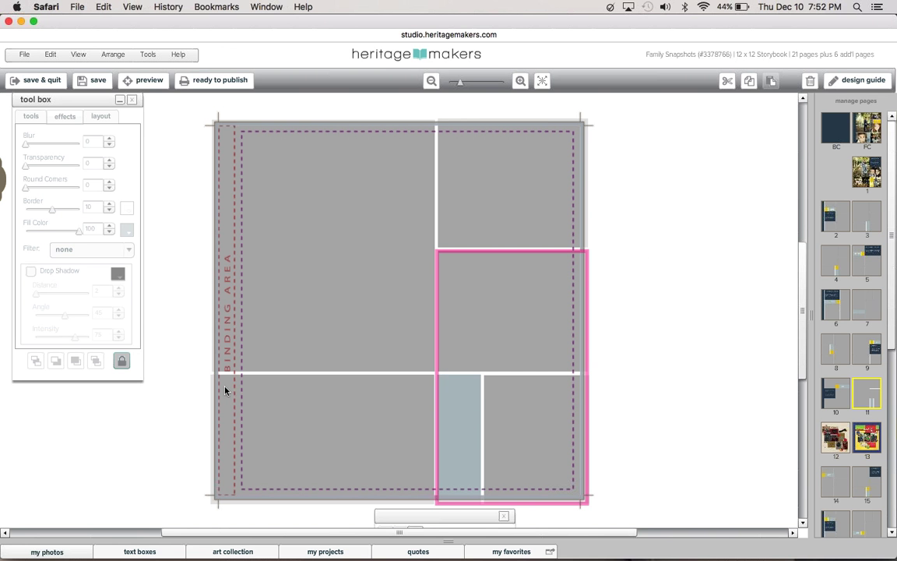
{"action": "left_click", "coordinate": [122, 362]}
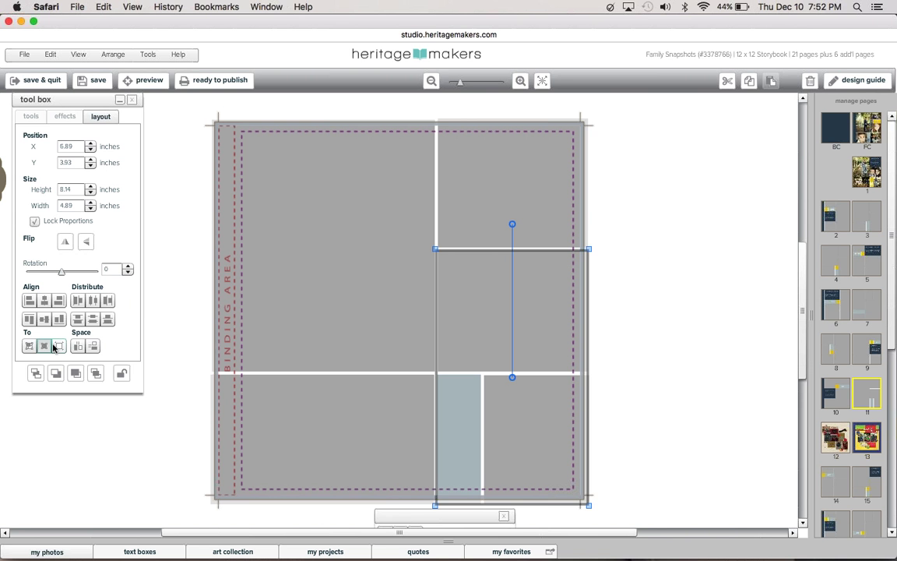
{"action": "left_click", "coordinate": [46, 347]}
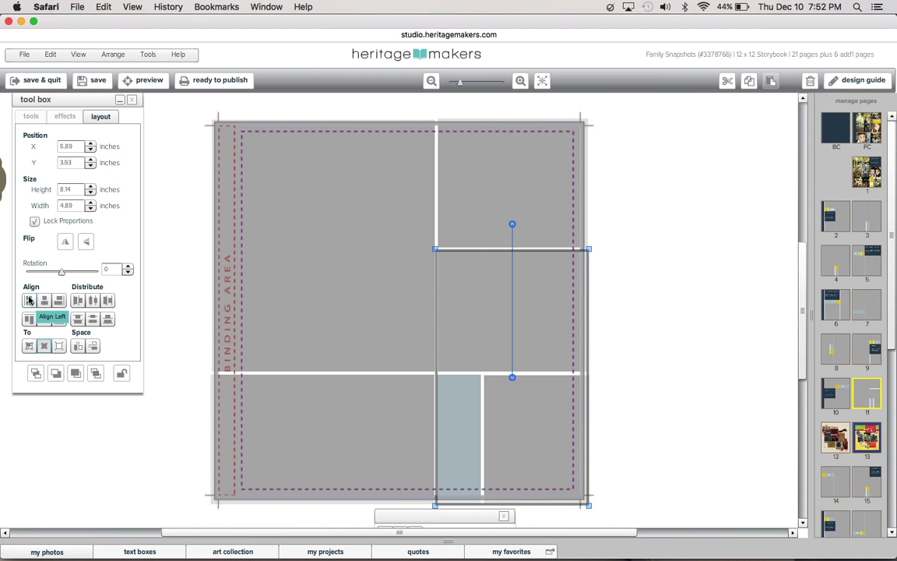
{"action": "left_click", "coordinate": [169, 269]}
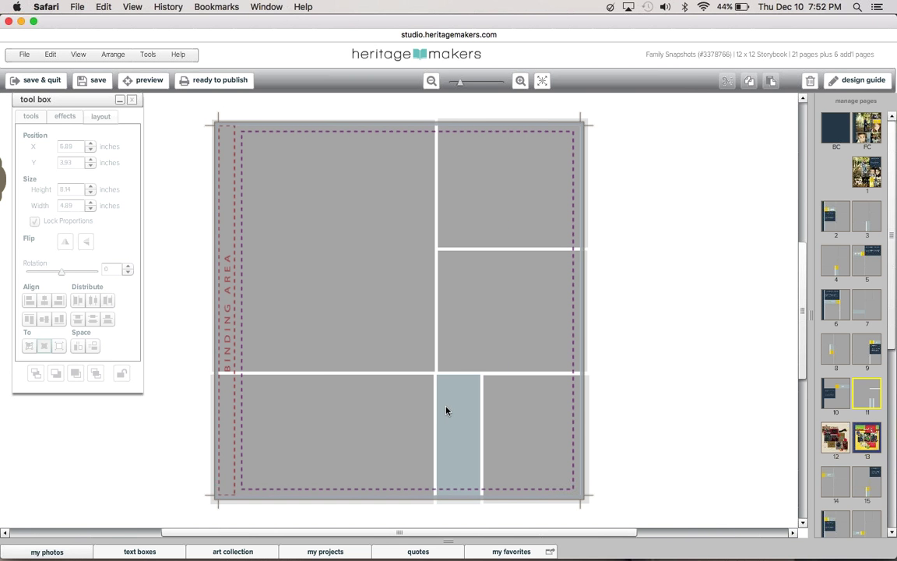
Step: Realign the bottom-row boxes to the first item and open the effects settings of the blue-gray box
{"action": "left_click", "coordinate": [409, 413]}
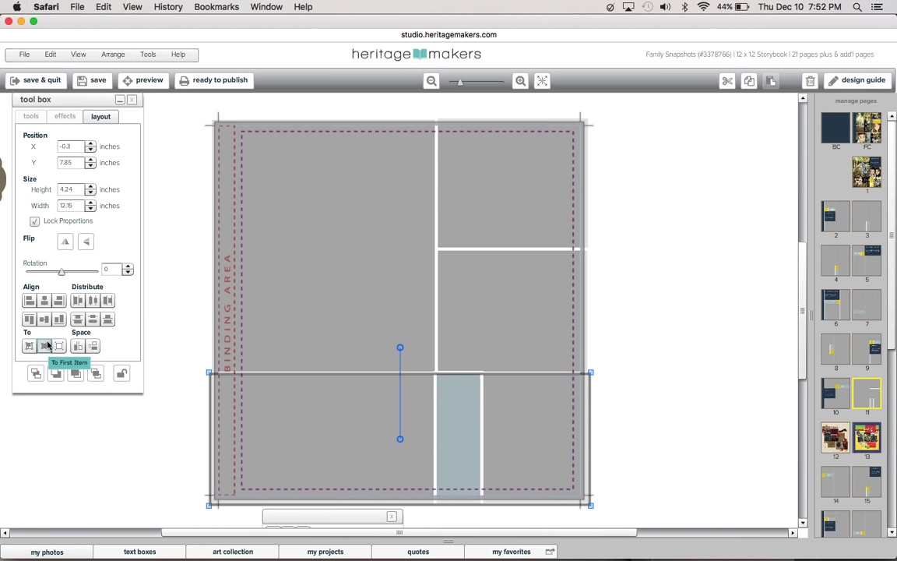
{"action": "left_click", "coordinate": [46, 346]}
{"action": "left_click", "coordinate": [198, 459]}
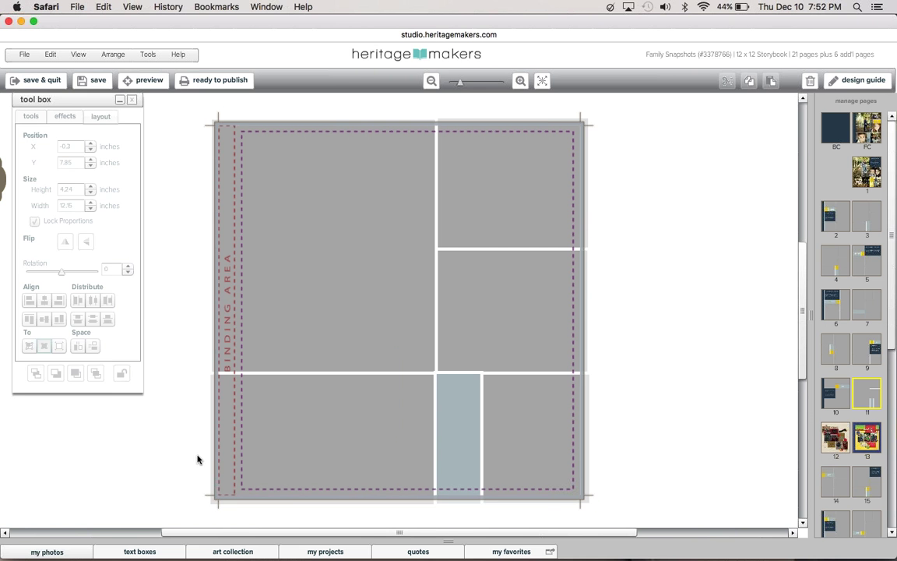
{"action": "left_click", "coordinate": [471, 456]}
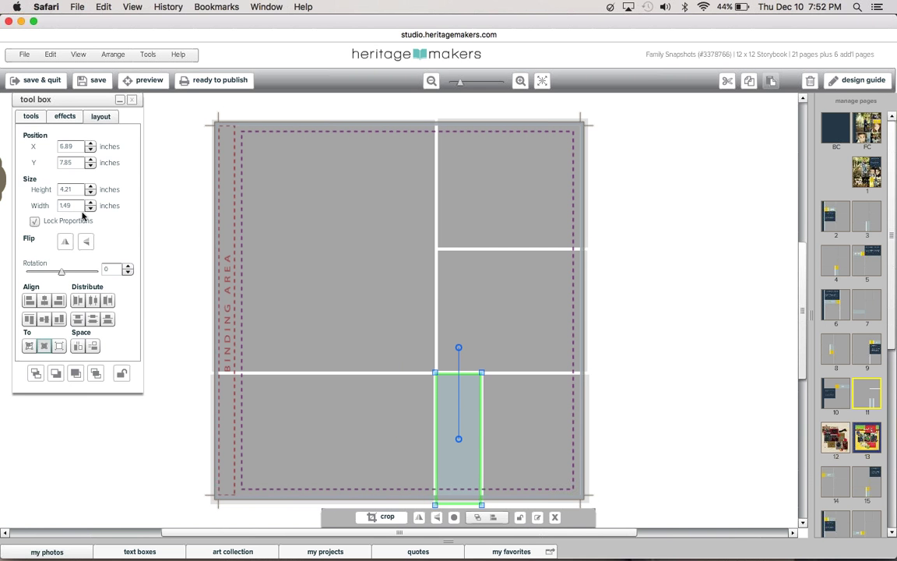
{"action": "left_click", "coordinate": [62, 116]}
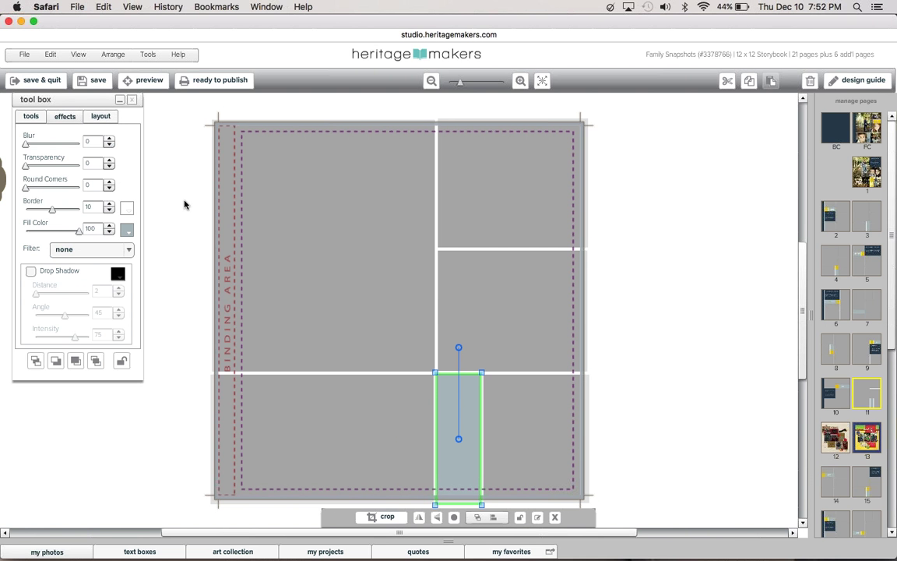
Step: Select and unlock all the boxes on page 11, and delete them to clear the page
{"action": "left_click_drag", "start_coordinate": [180, 197], "coordinate": [581, 465]}
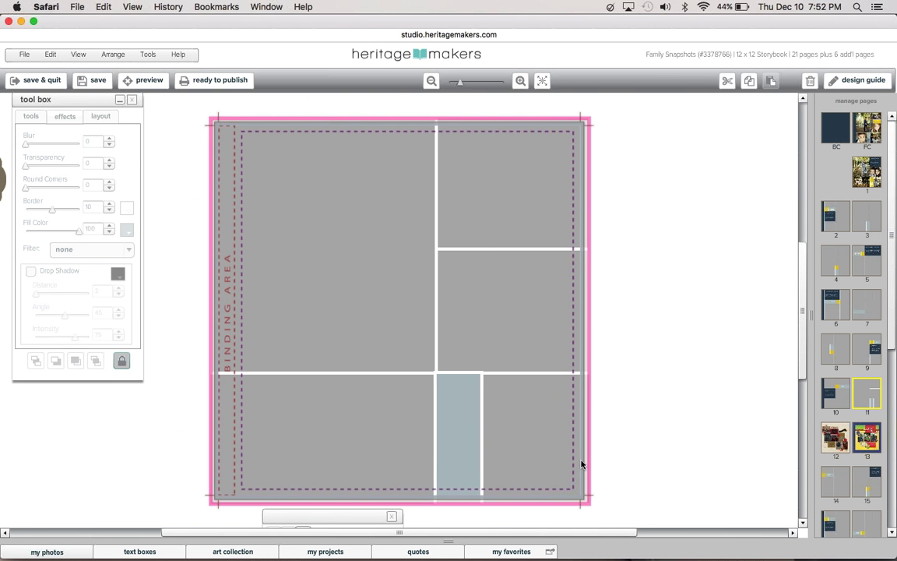
{"action": "left_click", "coordinate": [122, 361]}
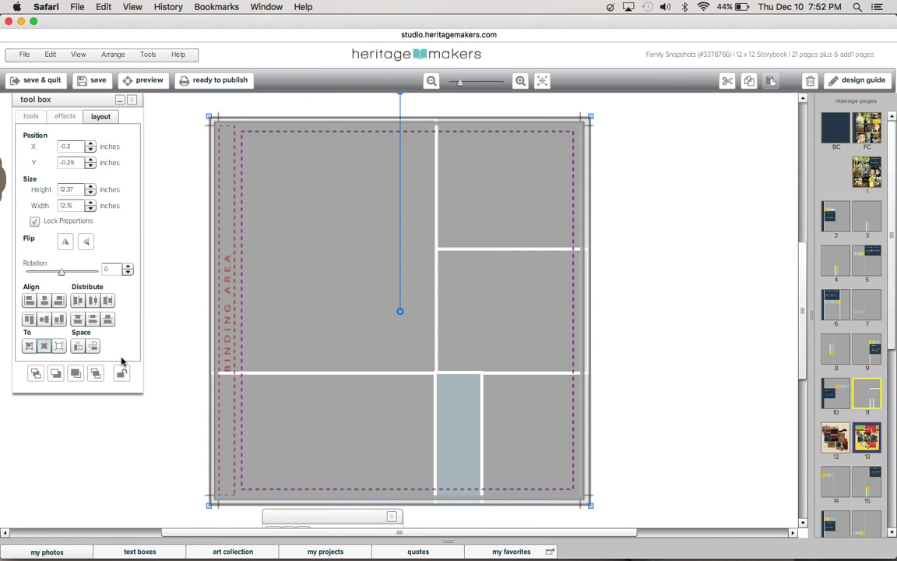
{"action": "key", "text": "Delete"}
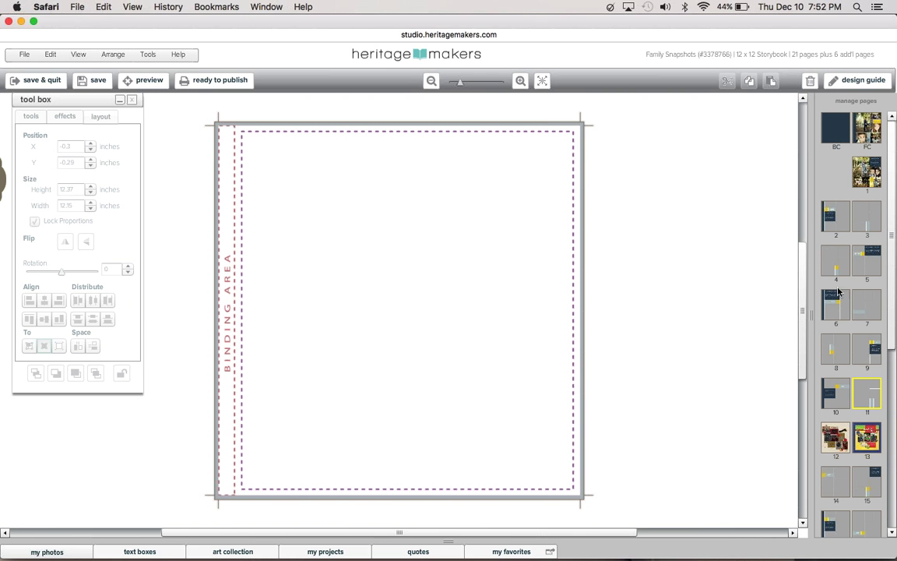
Step: Open the photo library and expand the Studio U Class folder
{"action": "left_click", "coordinate": [47, 551]}
{"action": "left_click", "coordinate": [86, 429]}
{"action": "left_click", "coordinate": [71, 458]}
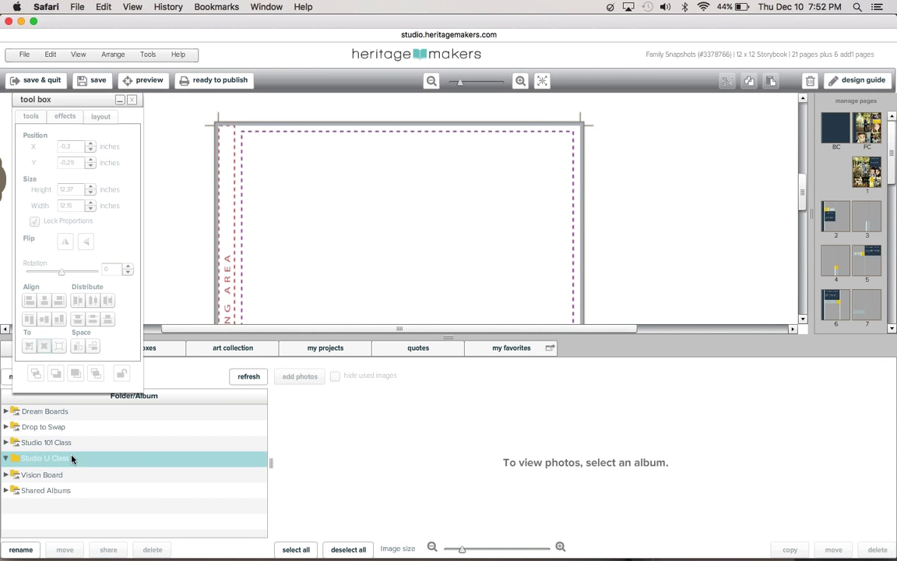
Step: Open the Baby album, place the sleeping baby photo on page 11 and paste copies of it
{"action": "left_click", "coordinate": [76, 491]}
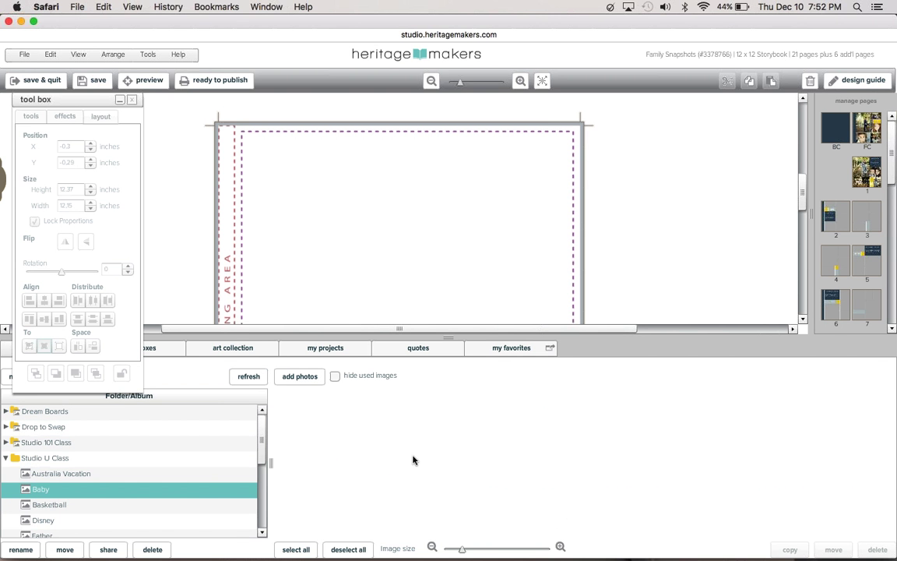
{"action": "left_click_drag", "start_coordinate": [335, 436], "coordinate": [359, 330]}
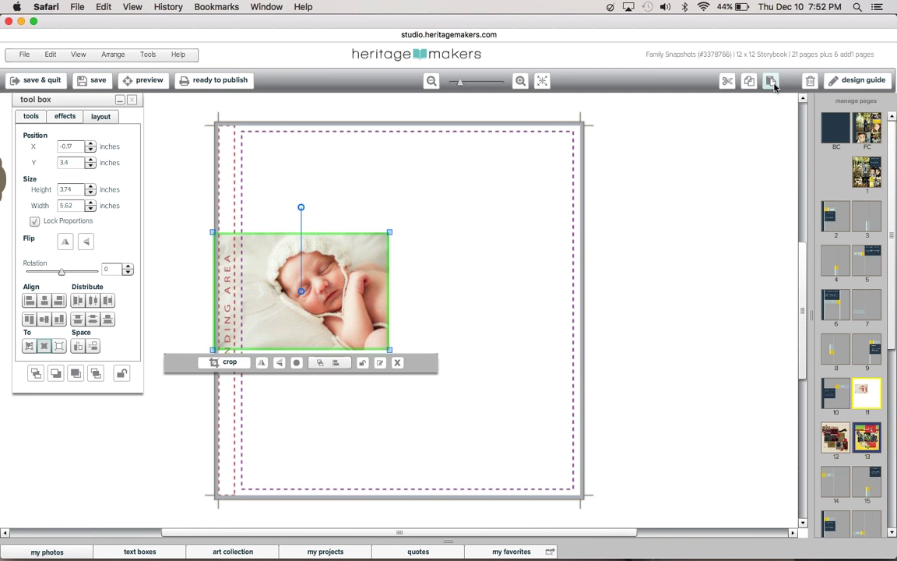
{"action": "left_click", "coordinate": [771, 81]}
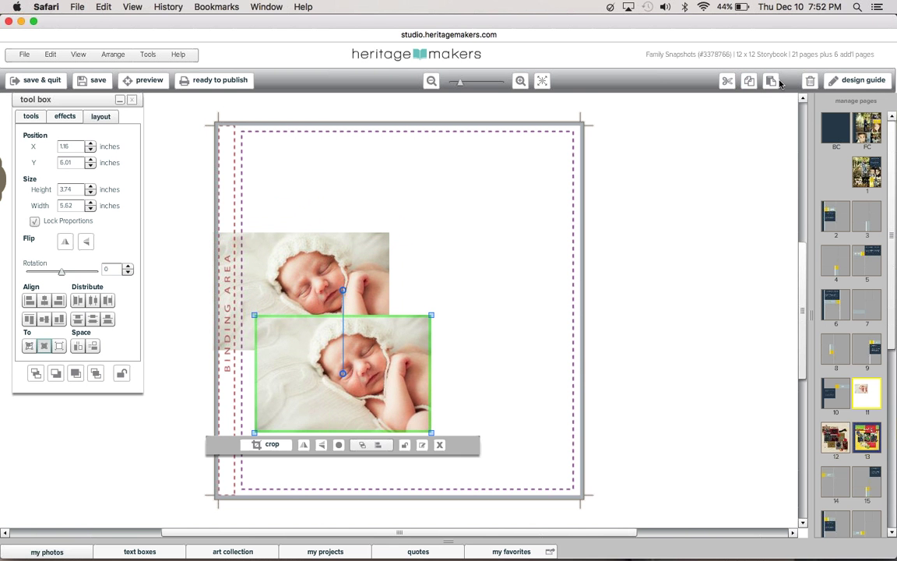
Step: Arrange the three baby photos in a loose vertical column, with the uppermost at about X 1.01, Y 0.52 inches
{"action": "left_click_drag", "start_coordinate": [366, 406], "coordinate": [354, 497]}
{"action": "left_click", "coordinate": [347, 281]}
{"action": "left_click_drag", "start_coordinate": [348, 281], "coordinate": [385, 214]}
{"action": "left_click_drag", "start_coordinate": [348, 366], "coordinate": [348, 314]}
{"action": "left_click_drag", "start_coordinate": [348, 450], "coordinate": [361, 404]}
{"action": "left_click_drag", "start_coordinate": [337, 224], "coordinate": [337, 200]}
{"action": "left_click", "coordinate": [531, 352]}
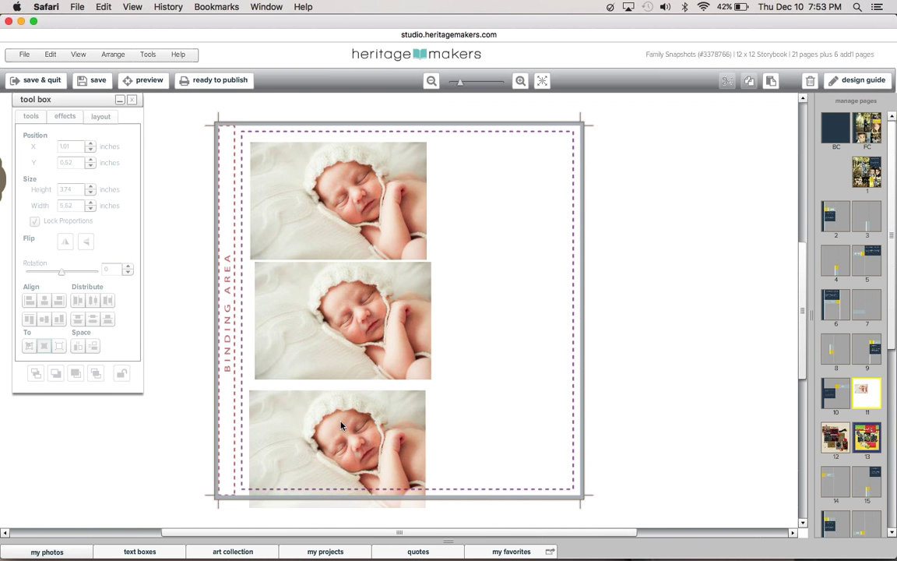
Step: Left-align the three stacked baby photos and space them evenly vertically
{"action": "left_click", "coordinate": [325, 283]}
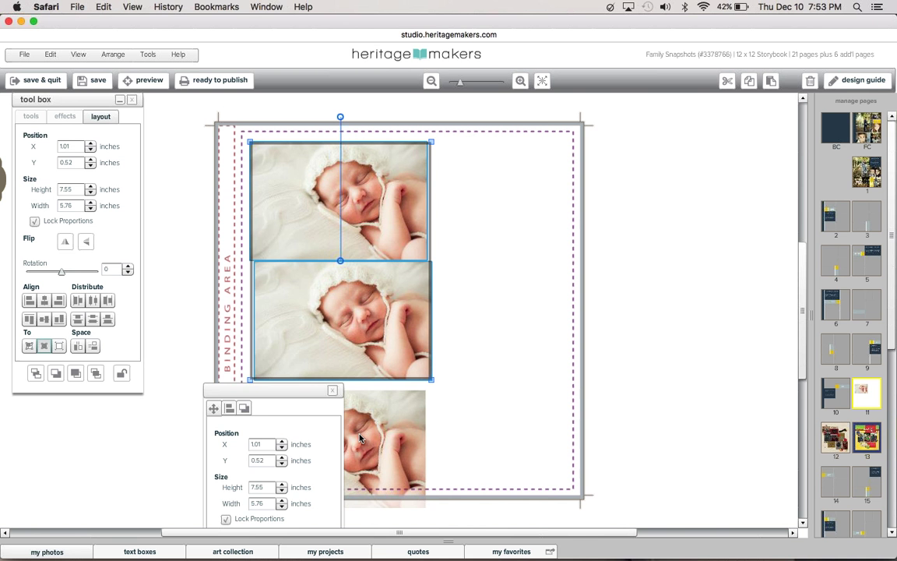
{"action": "left_click", "coordinate": [360, 439], "text": "shift"}
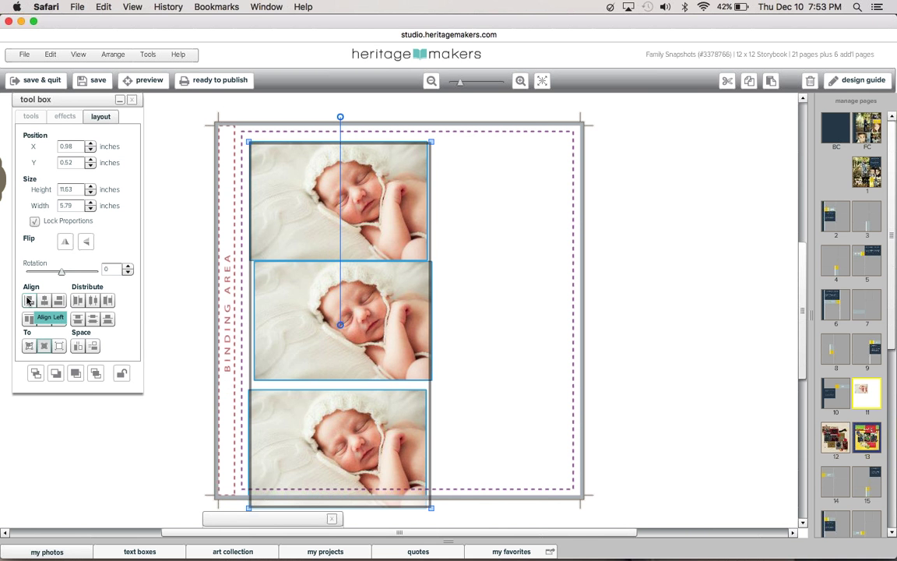
{"action": "left_click", "coordinate": [28, 301]}
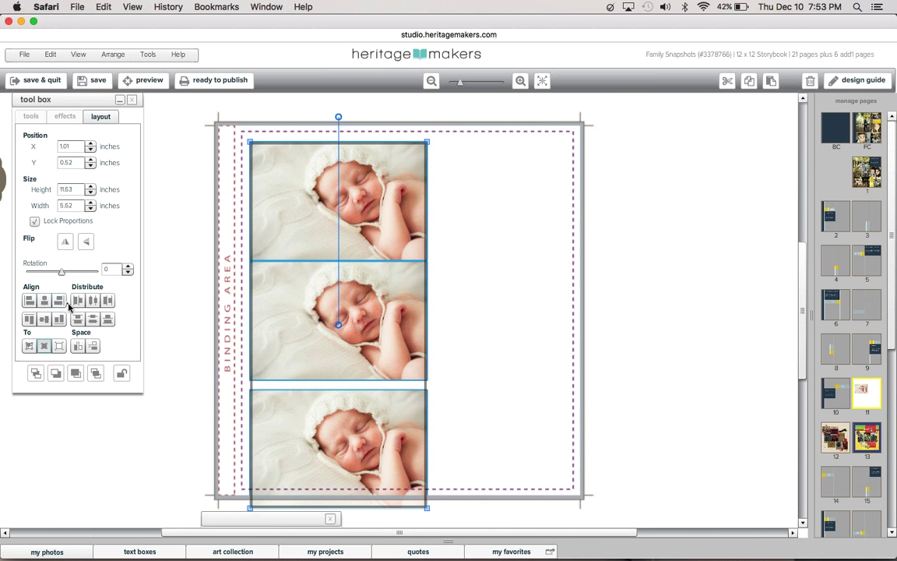
{"action": "left_click", "coordinate": [94, 350]}
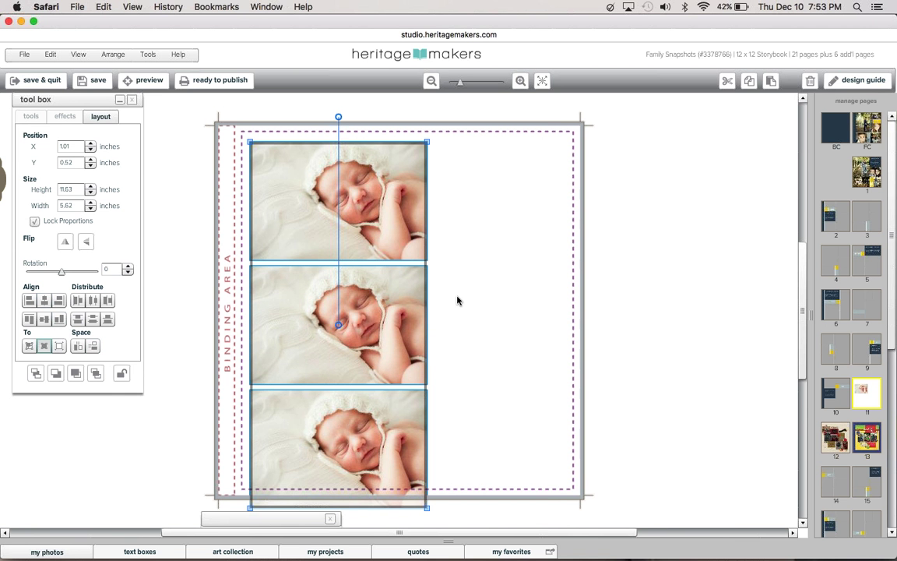
{"action": "left_click", "coordinate": [577, 313]}
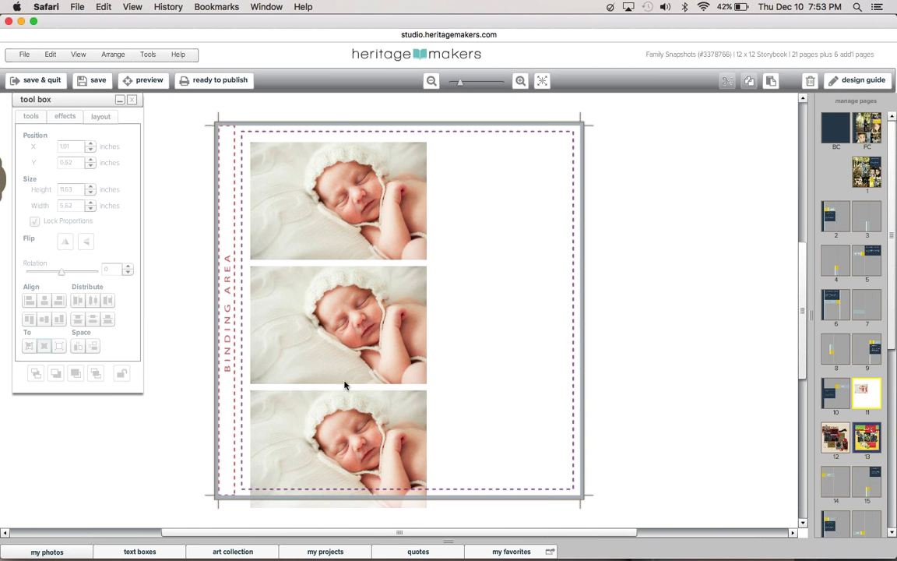
Step: Spread the photos sideways and shrink them to different sizes, the left about 4.39 inches wide and the right about 4.05 inches wide
{"action": "left_click_drag", "start_coordinate": [361, 423], "coordinate": [552, 319]}
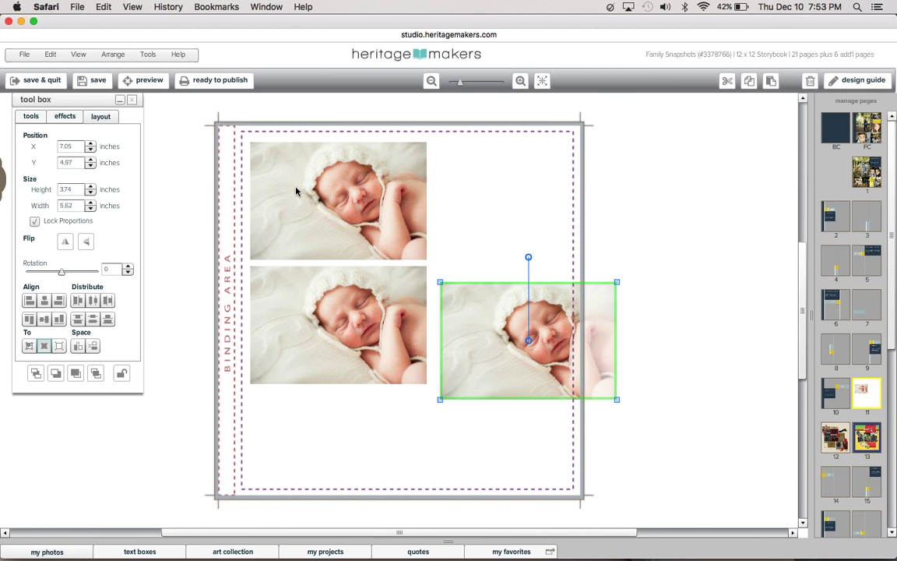
{"action": "left_click_drag", "start_coordinate": [276, 192], "coordinate": [544, 340]}
{"action": "left_click", "coordinate": [583, 341]}
{"action": "left_click_drag", "start_coordinate": [658, 336], "coordinate": [605, 340]}
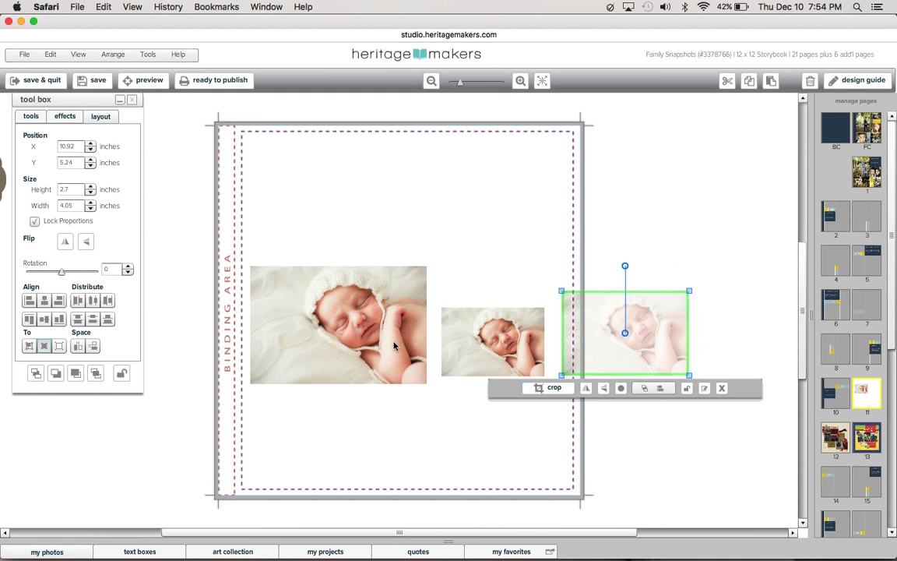
{"action": "left_click", "coordinate": [394, 346]}
{"action": "left_click_drag", "start_coordinate": [426, 348], "coordinate": [388, 348]}
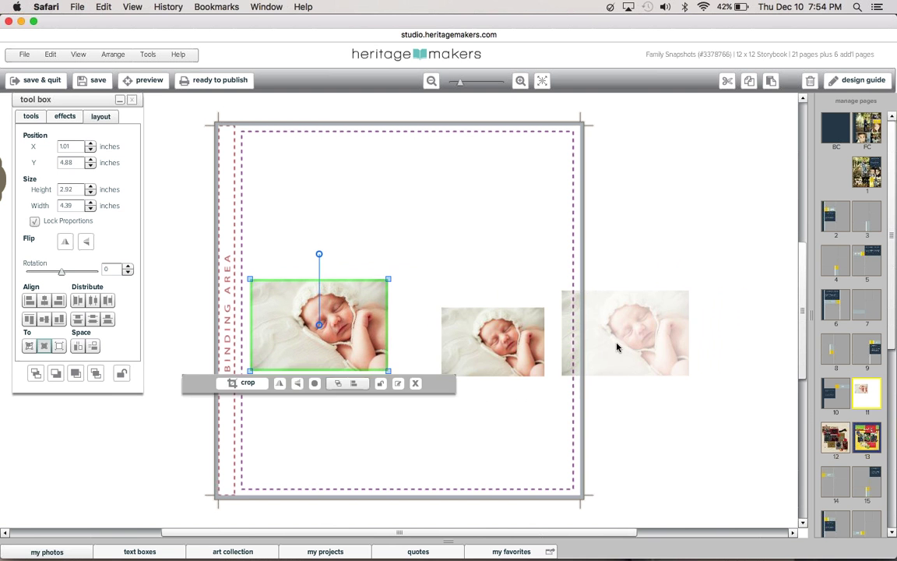
Step: Move the middle and right photos closer to the left photo to form a loose horizontal row
{"action": "left_click_drag", "start_coordinate": [612, 347], "coordinate": [561, 347]}
{"action": "left_click_drag", "start_coordinate": [465, 355], "coordinate": [418, 349]}
{"action": "left_click_drag", "start_coordinate": [533, 348], "coordinate": [525, 348]}
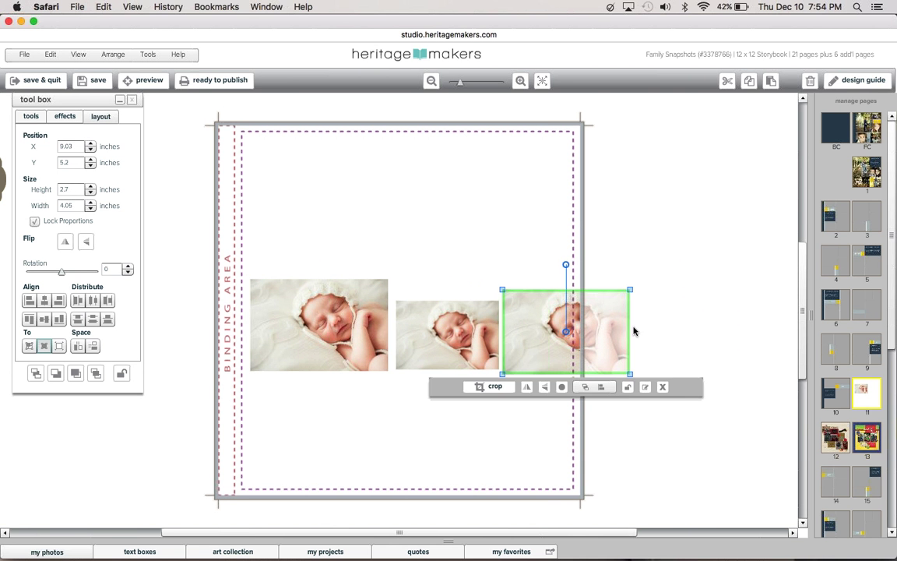
Step: Try top alignment on the three photos in the row, settle on bottom alignment, and space them evenly horizontally
{"action": "left_click", "coordinate": [372, 319]}
{"action": "left_click", "coordinate": [452, 335], "text": "shift"}
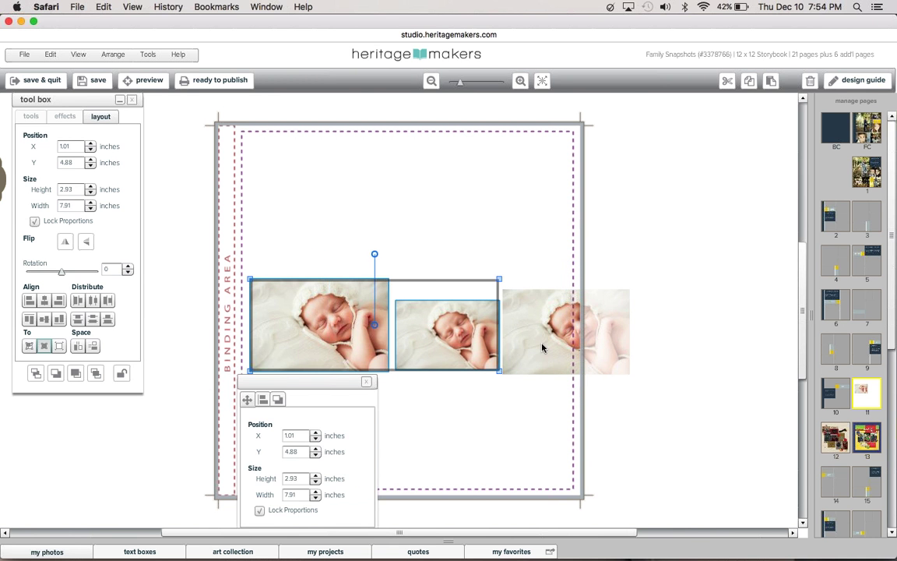
{"action": "left_click", "coordinate": [543, 348], "text": "shift"}
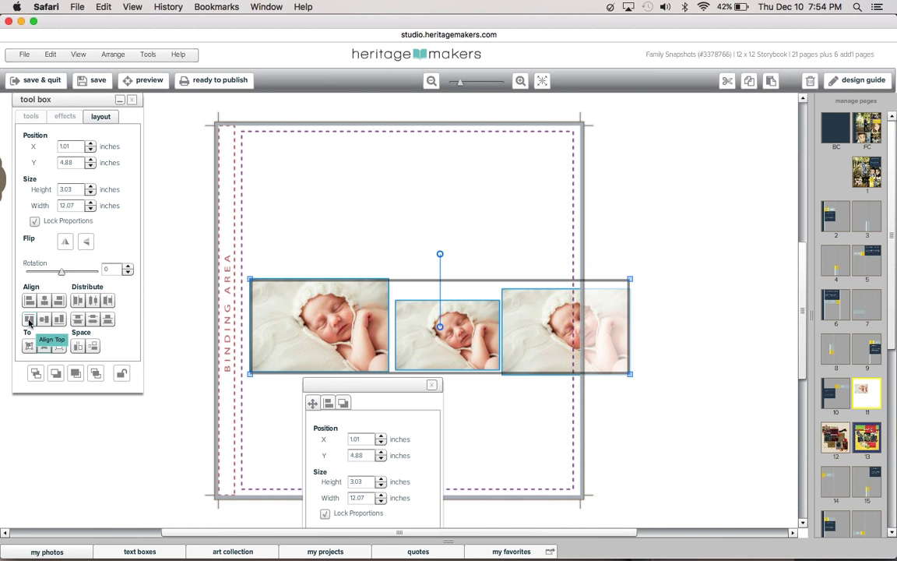
{"action": "left_click", "coordinate": [29, 321]}
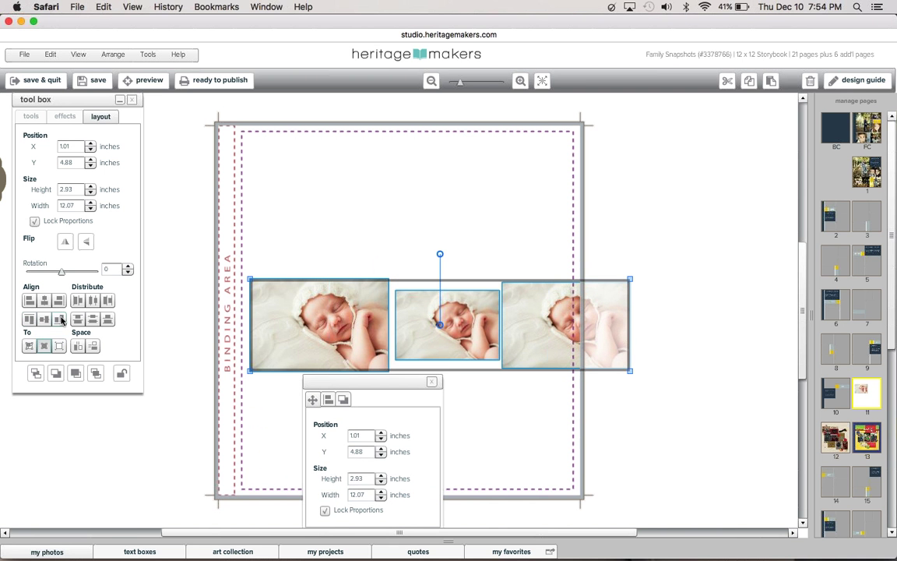
{"action": "left_click", "coordinate": [60, 320]}
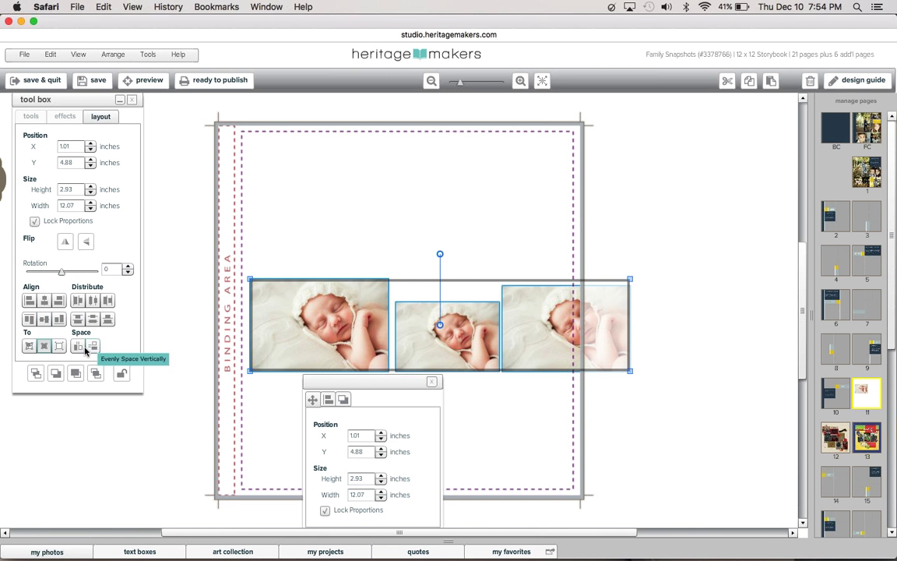
{"action": "left_click", "coordinate": [79, 347]}
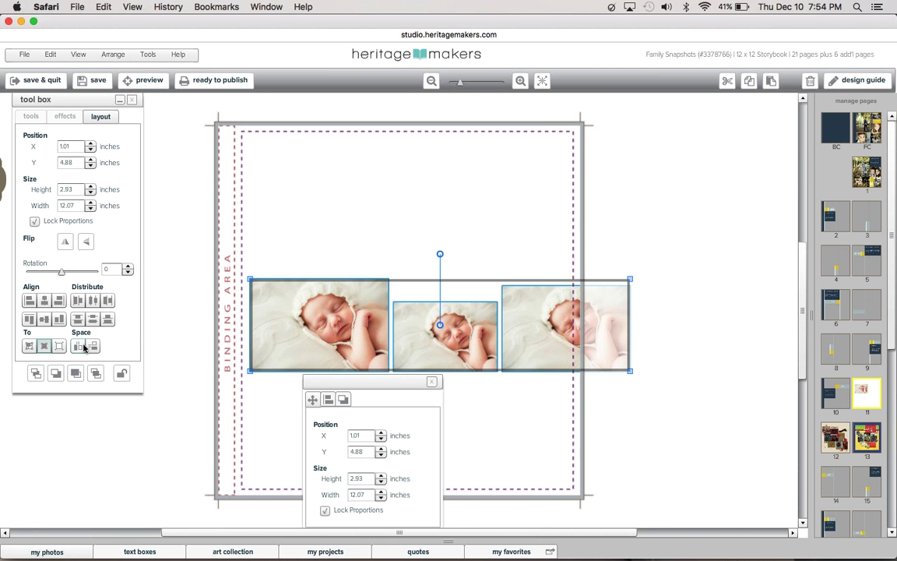
{"action": "left_click", "coordinate": [179, 335]}
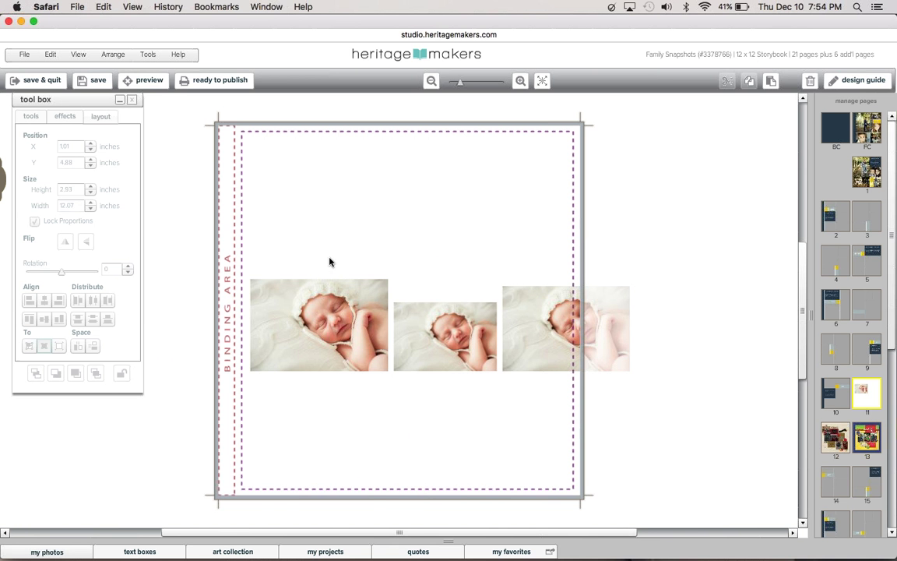
Step: Try distributing the three photos by their centers, left edges and right edges, and restore the even horizontal spacing
{"action": "left_click", "coordinate": [364, 309]}
{"action": "left_click", "coordinate": [444, 335], "text": "shift"}
{"action": "left_click", "coordinate": [530, 310], "text": "shift"}
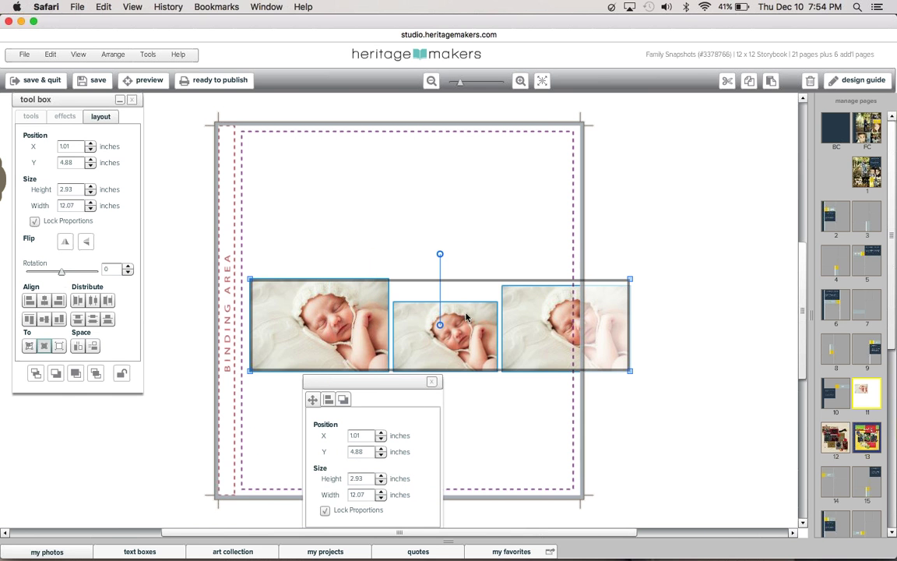
{"action": "left_click", "coordinate": [93, 302]}
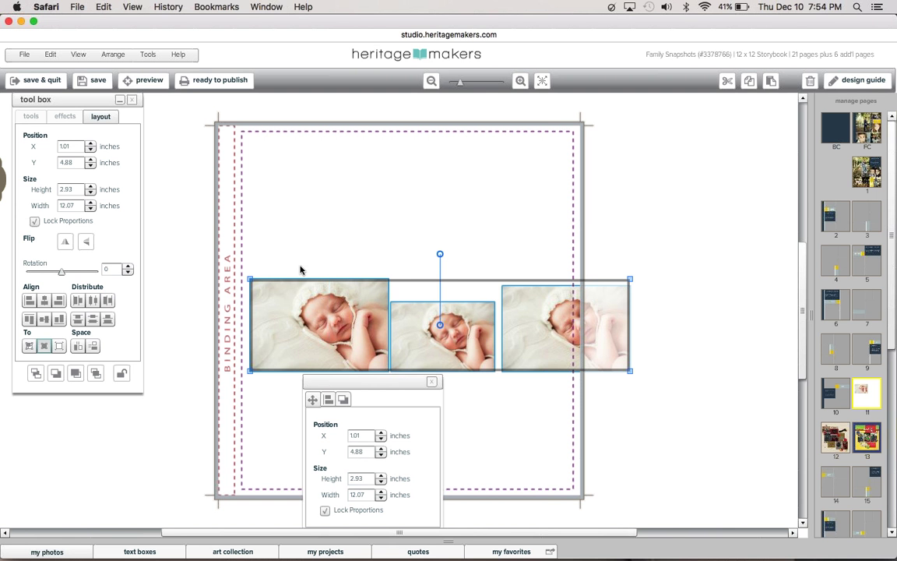
{"action": "left_click", "coordinate": [78, 300]}
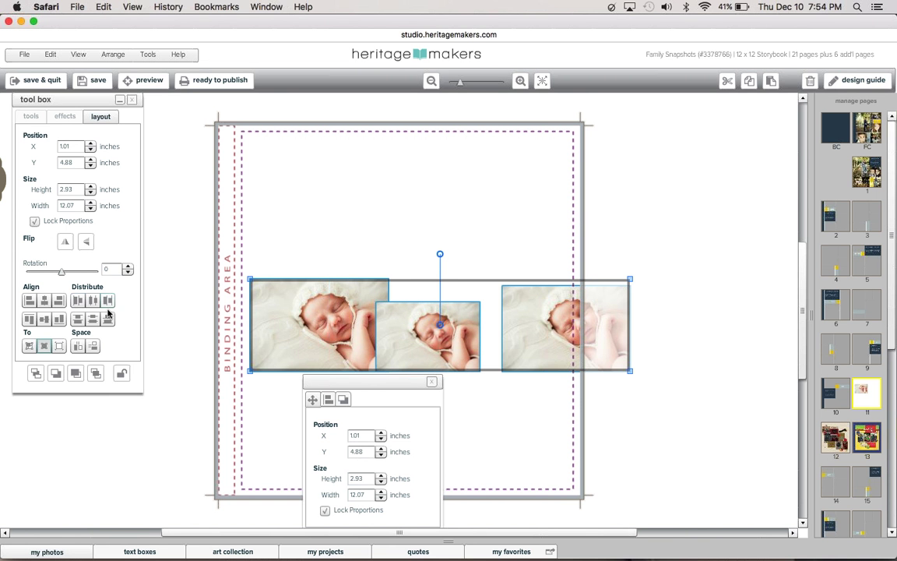
{"action": "left_click", "coordinate": [107, 302]}
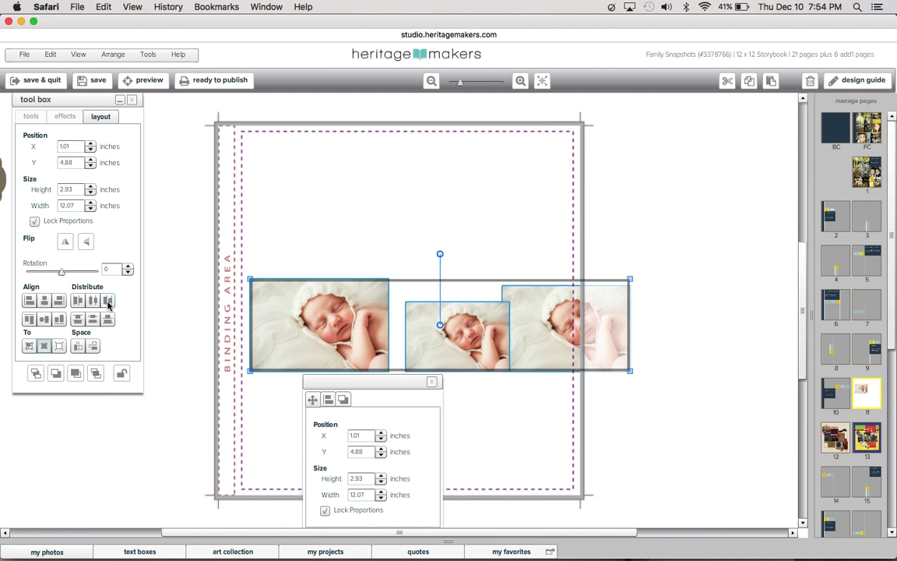
{"action": "left_click", "coordinate": [81, 318]}
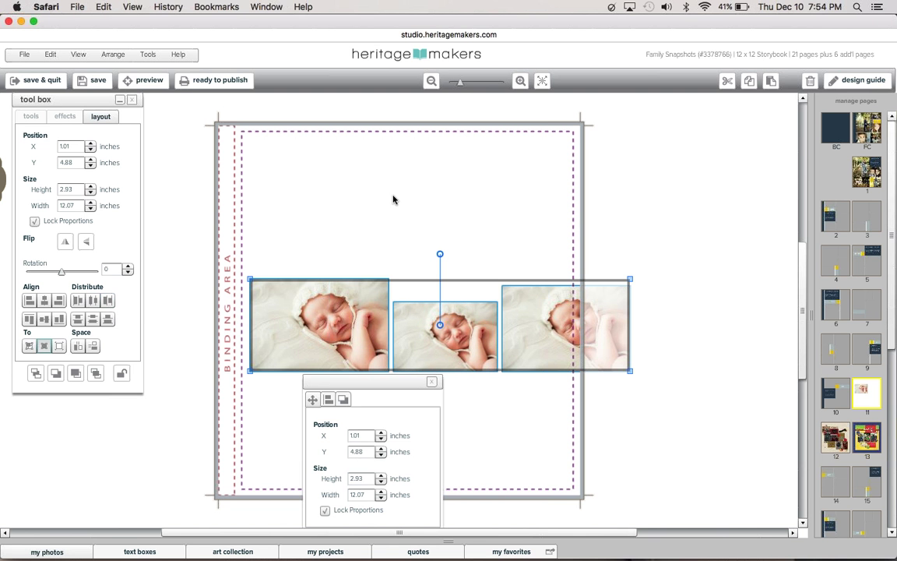
{"action": "left_click", "coordinate": [555, 273]}
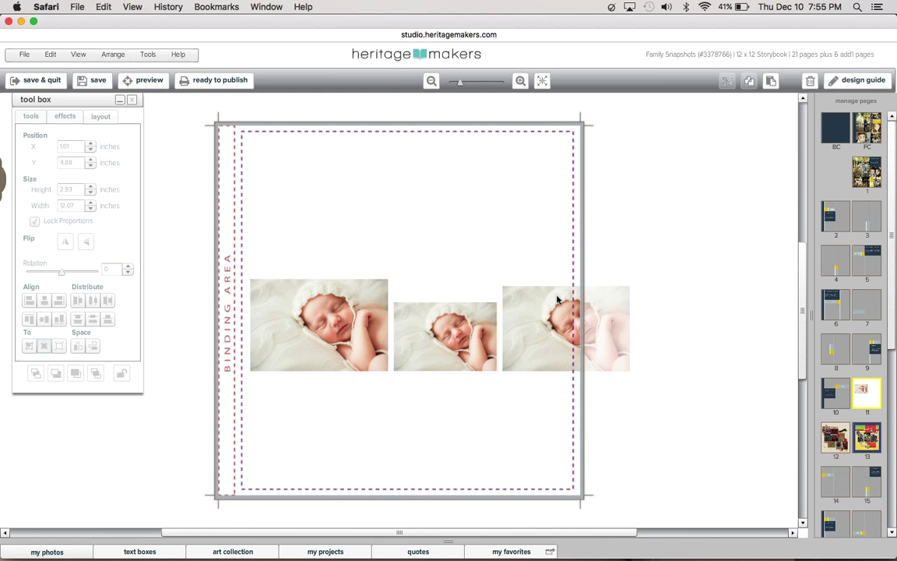
Step: Move the right photo to about X 8.6 inches, overlapping the middle one, and evenly space the three photos horizontally
{"action": "left_click", "coordinate": [557, 289]}
{"action": "key", "text": "Left"}
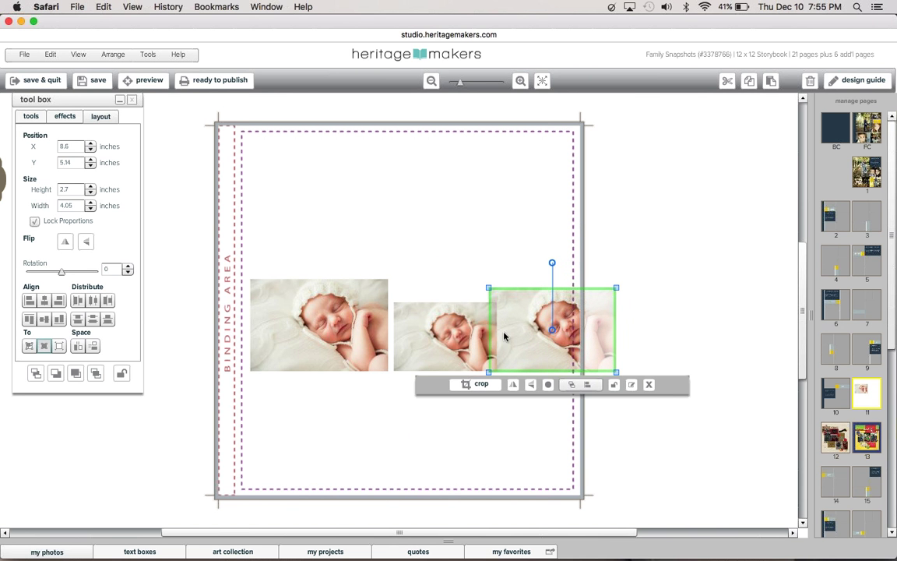
{"action": "left_click", "coordinate": [397, 307], "text": "shift"}
{"action": "left_click", "coordinate": [327, 335], "text": "shift"}
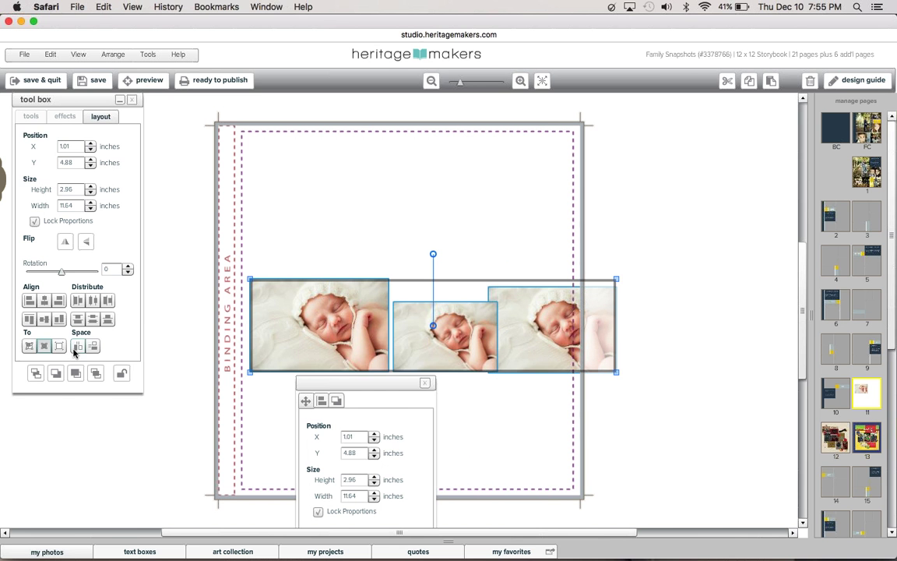
{"action": "left_click", "coordinate": [76, 347]}
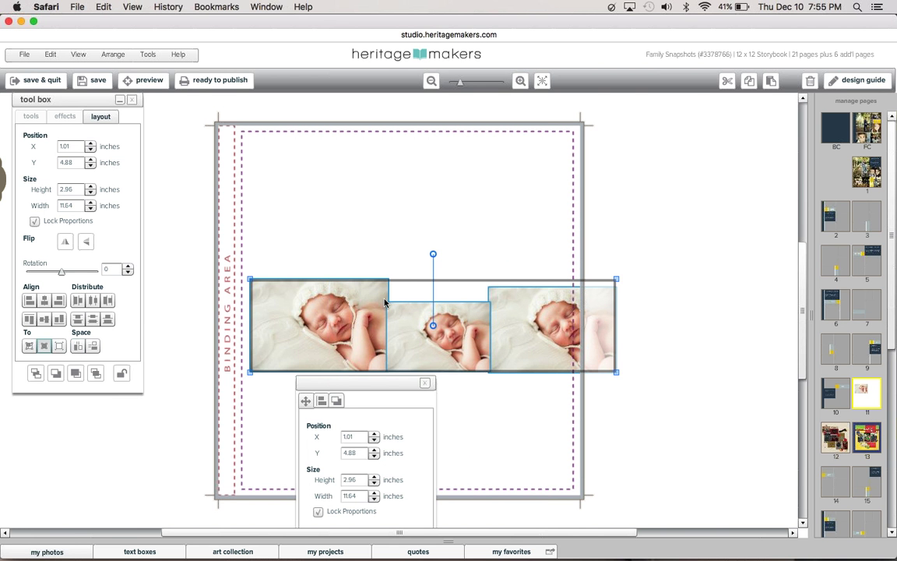
{"action": "left_click", "coordinate": [448, 234]}
{"action": "left_click", "coordinate": [436, 334]}
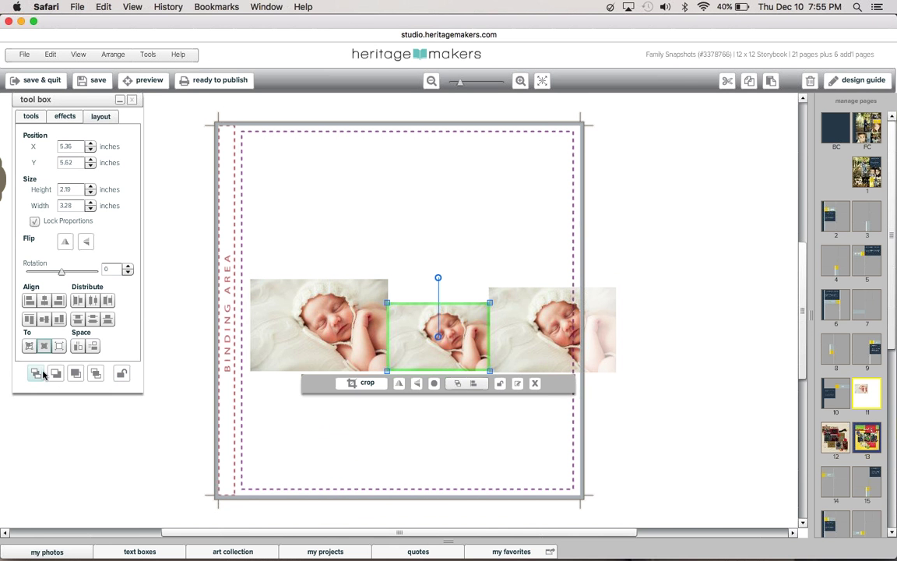
{"action": "left_click", "coordinate": [446, 211]}
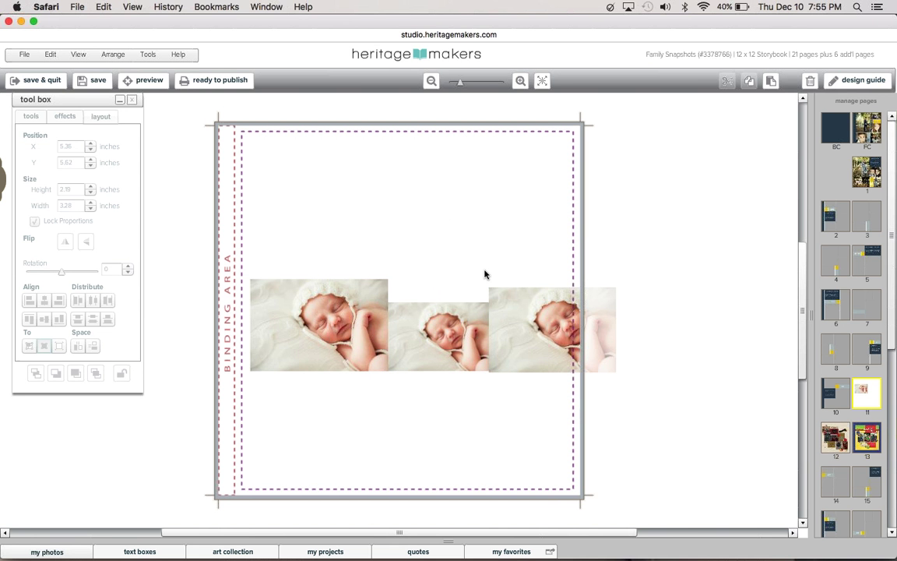
Step: Delete the middle and right photos and move the remaining one near the page's upper-left corner, at about X 0.95, Y 0.82 inches
{"action": "left_click", "coordinate": [467, 330]}
{"action": "key", "text": "Delete"}
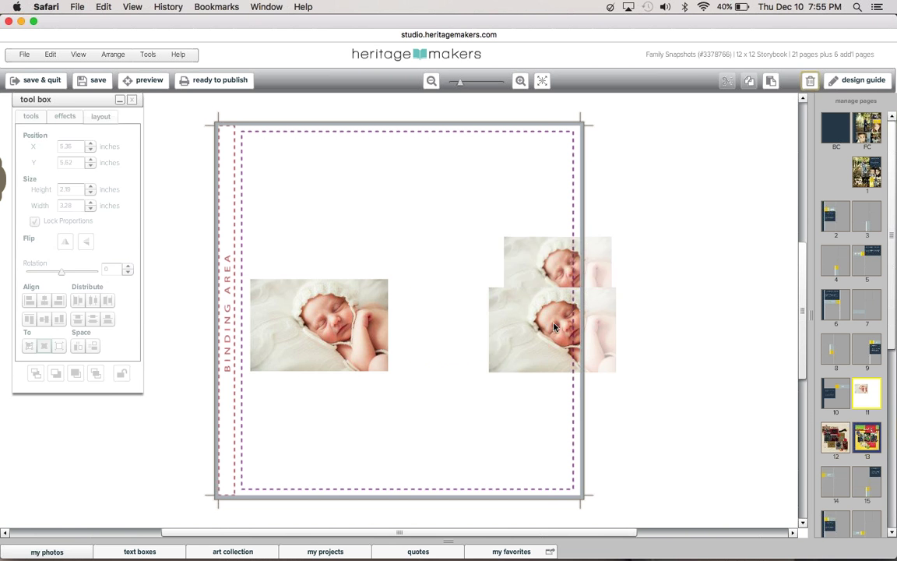
{"action": "key", "text": "Delete"}
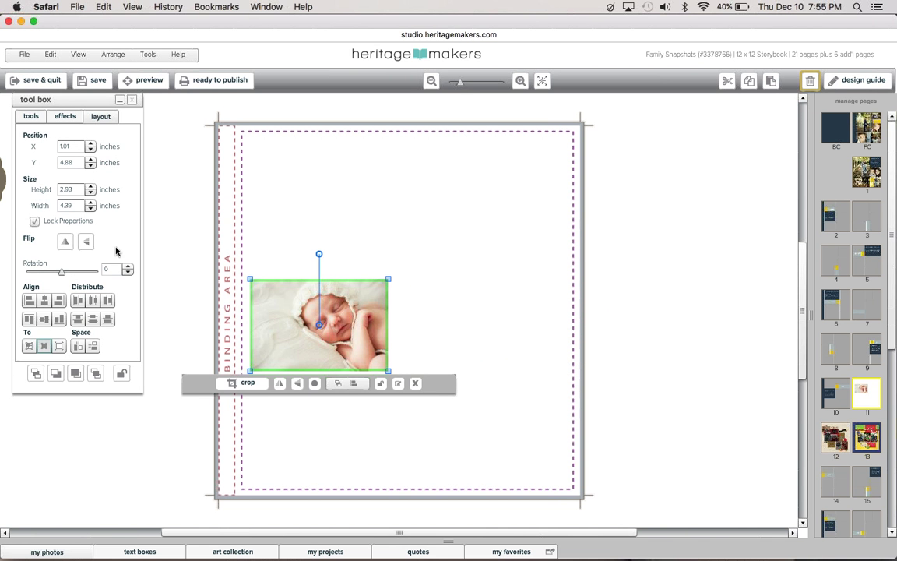
{"action": "left_click", "coordinate": [85, 241]}
{"action": "left_click_drag", "start_coordinate": [268, 284], "coordinate": [289, 160]}
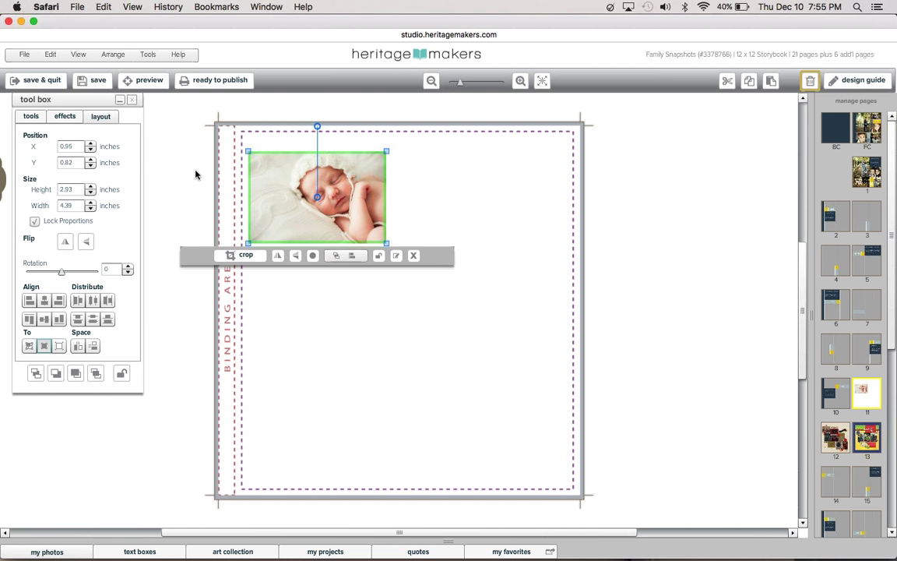
Step: Copy and paste the remaining photo, try moving the copy to the page's upper right, and undo that move
{"action": "left_click", "coordinate": [749, 81]}
{"action": "left_click", "coordinate": [771, 83]}
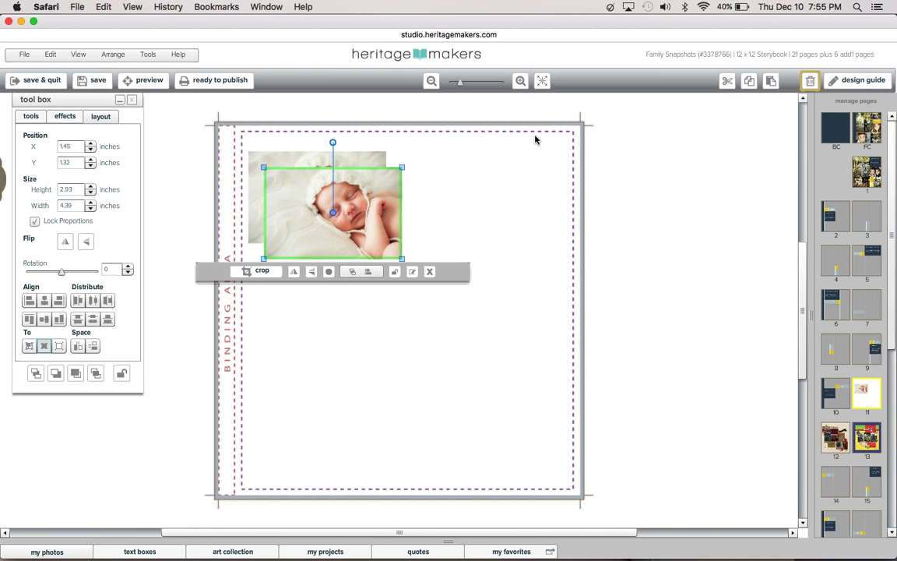
{"action": "left_click_drag", "start_coordinate": [343, 214], "coordinate": [527, 203]}
{"action": "key", "text": "super+z"}
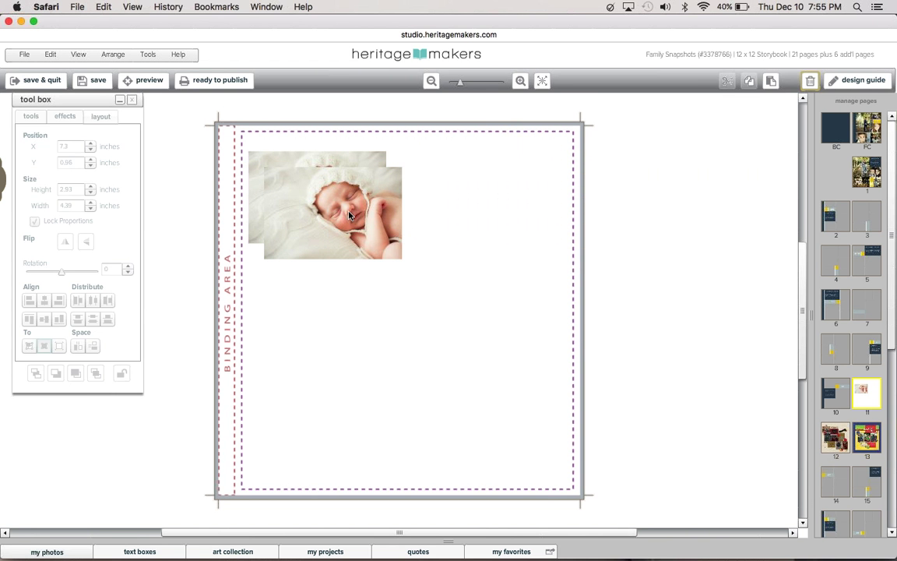
Step: Undo the pasted photo copy and resize the remaining photo to 3 inches wide by 3 inches high with proportions unlocked
{"action": "key", "text": "super+z"}
{"action": "left_click", "coordinate": [329, 202]}
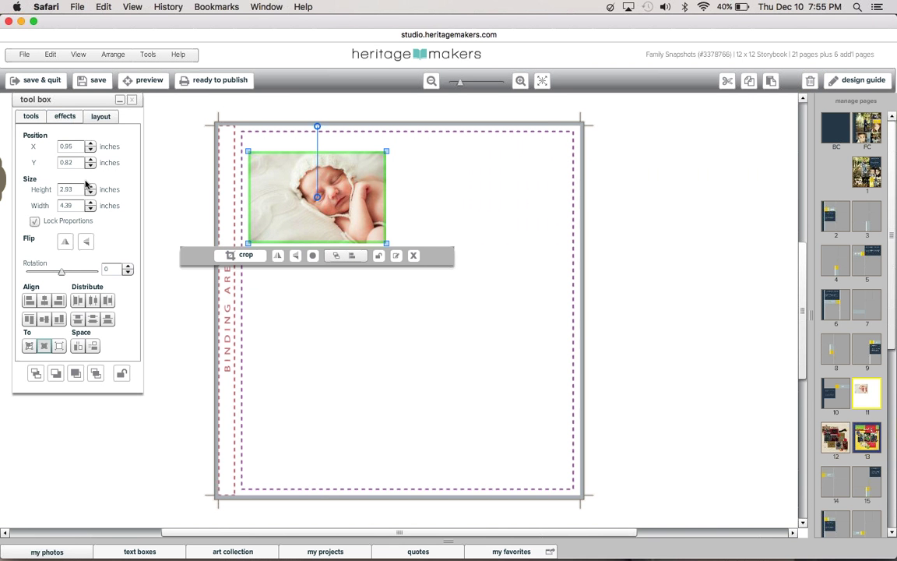
{"action": "double_click", "coordinate": [65, 205]}
{"action": "type", "text": "3"}
{"action": "key", "text": "Return"}
{"action": "left_click", "coordinate": [72, 224]}
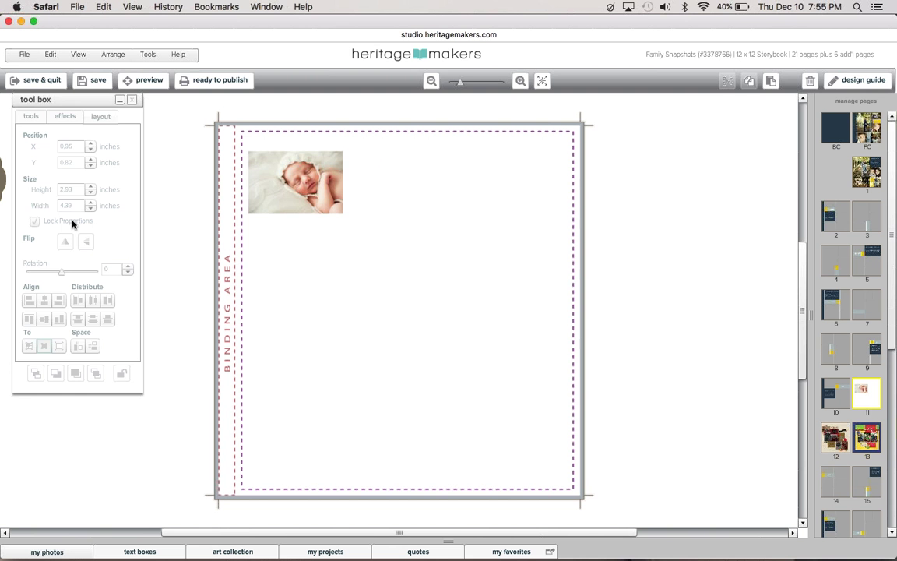
{"action": "double_click", "coordinate": [70, 188]}
{"action": "type", "text": "3"}
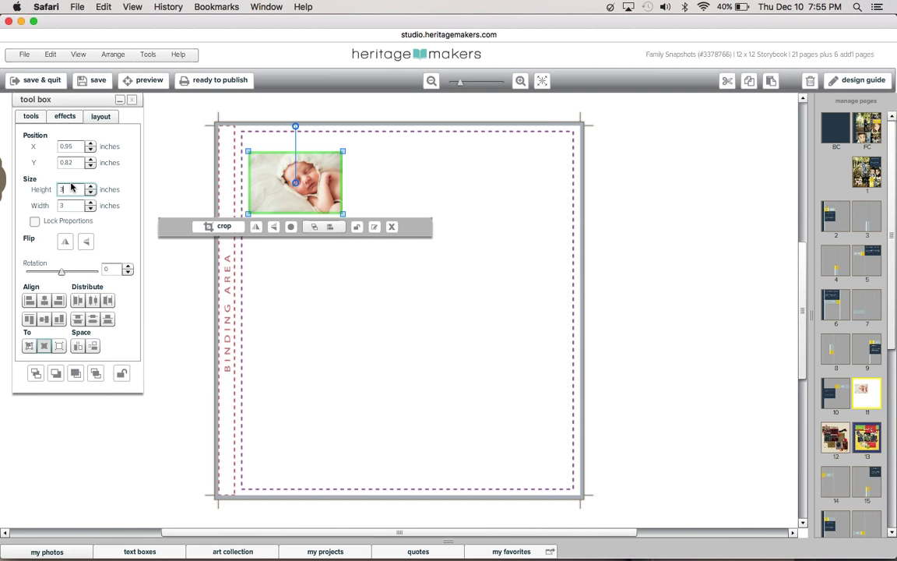
{"action": "key", "text": "Return"}
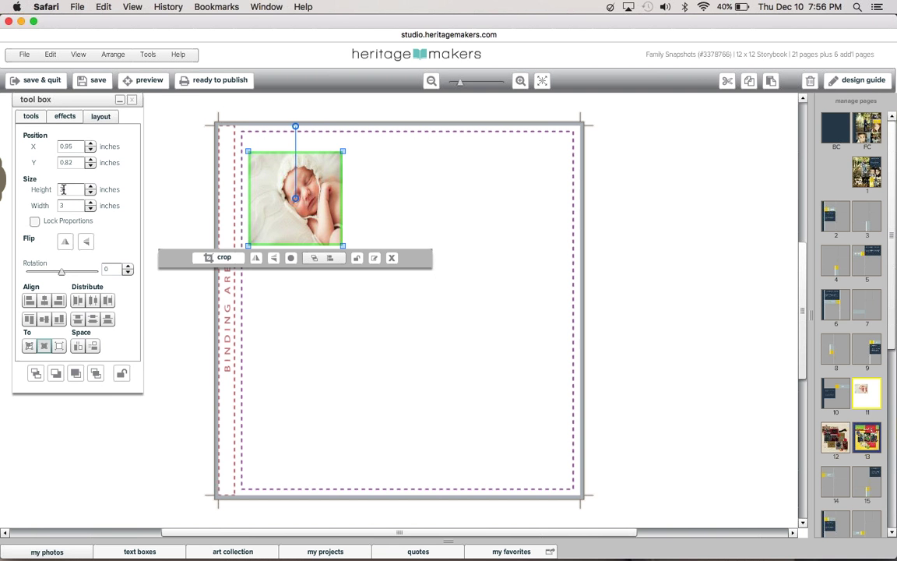
Step: Replace the photo in the square box with the second picture of the Baby album, the newborn in a knitted hat
{"action": "left_click", "coordinate": [70, 549]}
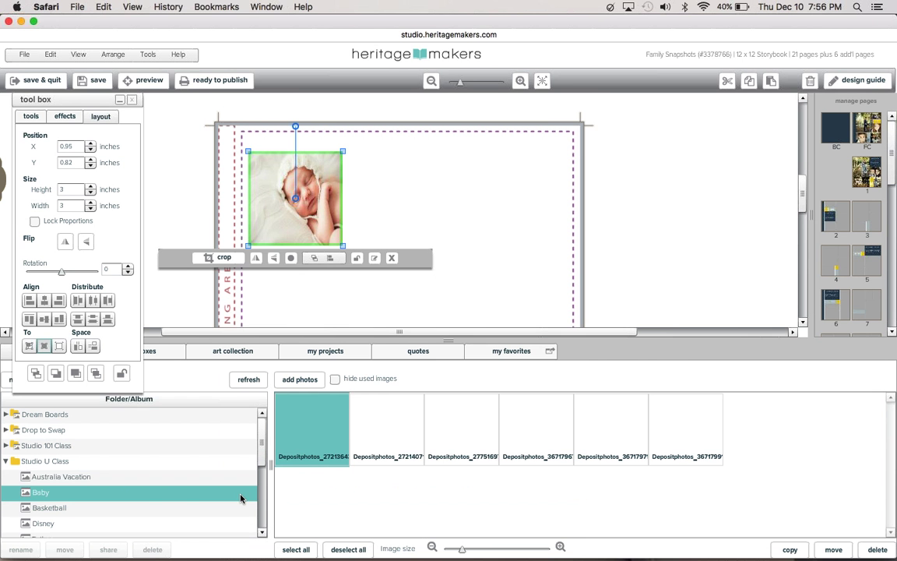
{"action": "mouse_move", "coordinate": [387, 420]}
{"action": "left_mouse_down"}
{"action": "mouse_move", "coordinate": [343, 183]}
{"action": "mouse_move", "coordinate": [309, 211]}
{"action": "mouse_move", "coordinate": [303, 200]}
{"action": "left_mouse_up"}
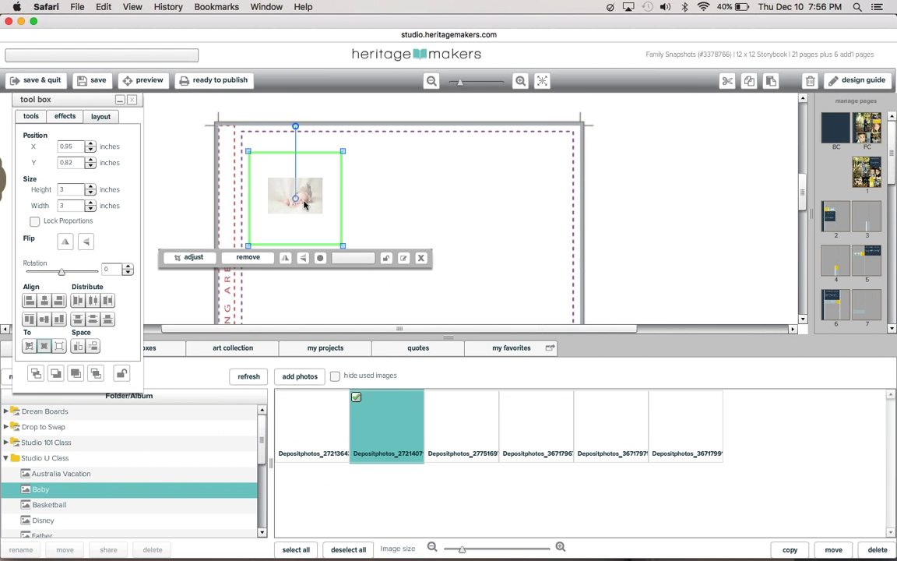
{"action": "left_click", "coordinate": [444, 216]}
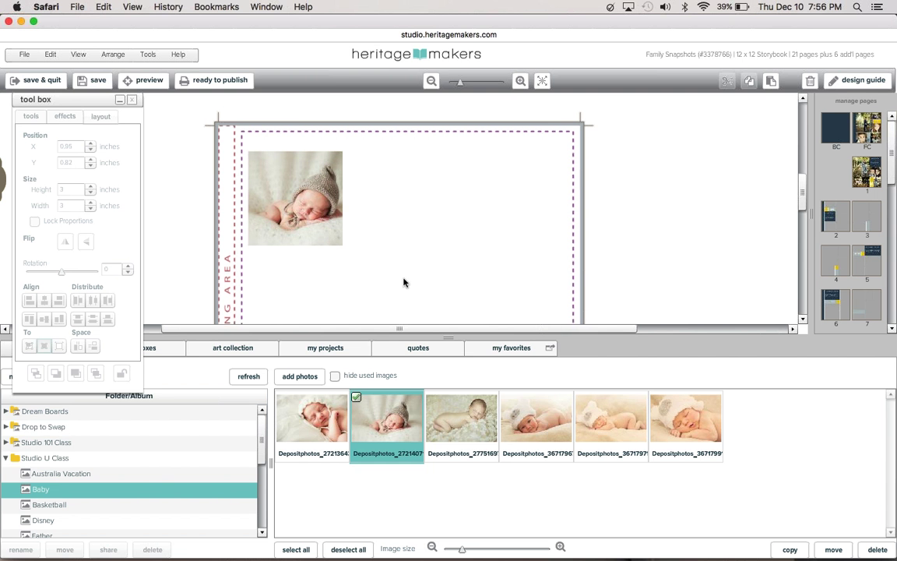
{"action": "left_click", "coordinate": [392, 335]}
Step: Copy the square photo and paste it twice, placing the copies beside it in a row, the last at about X 7.2, Y 0.82 inches
{"action": "left_click", "coordinate": [295, 194]}
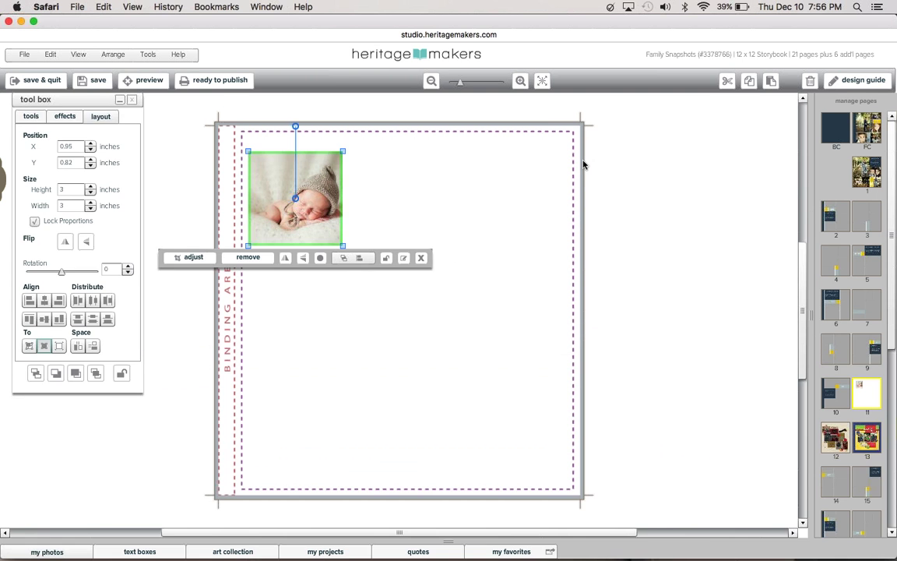
{"action": "left_click", "coordinate": [749, 81]}
{"action": "left_click", "coordinate": [771, 81]}
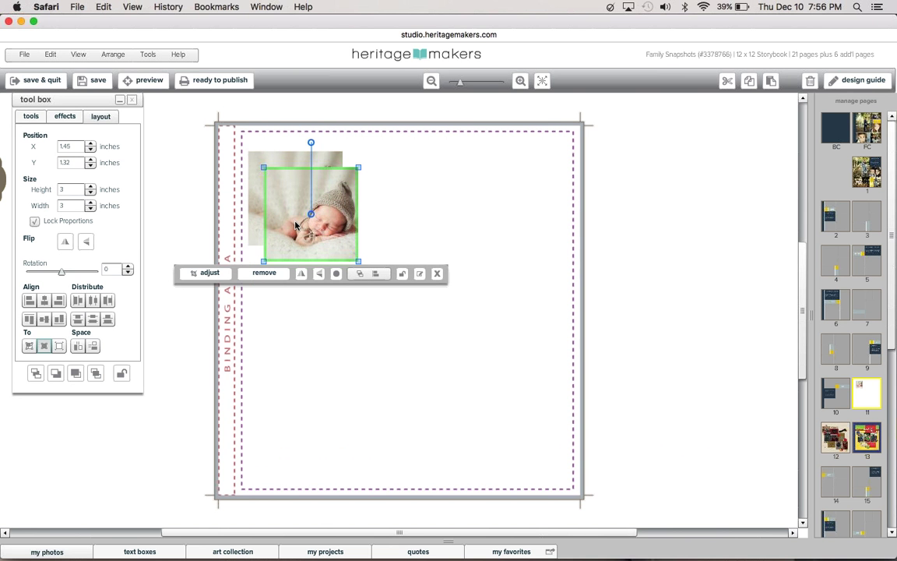
{"action": "left_click_drag", "start_coordinate": [333, 224], "coordinate": [470, 210]}
{"action": "key", "text": "super+v"}
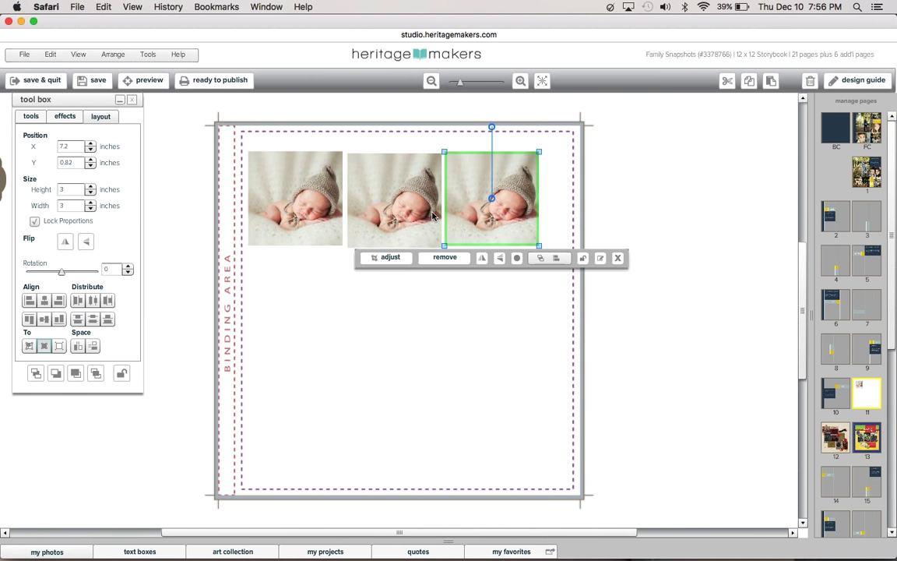
Step: Align the three photos by their vertical centers and space them evenly horizontally
{"action": "left_click", "coordinate": [295, 199]}
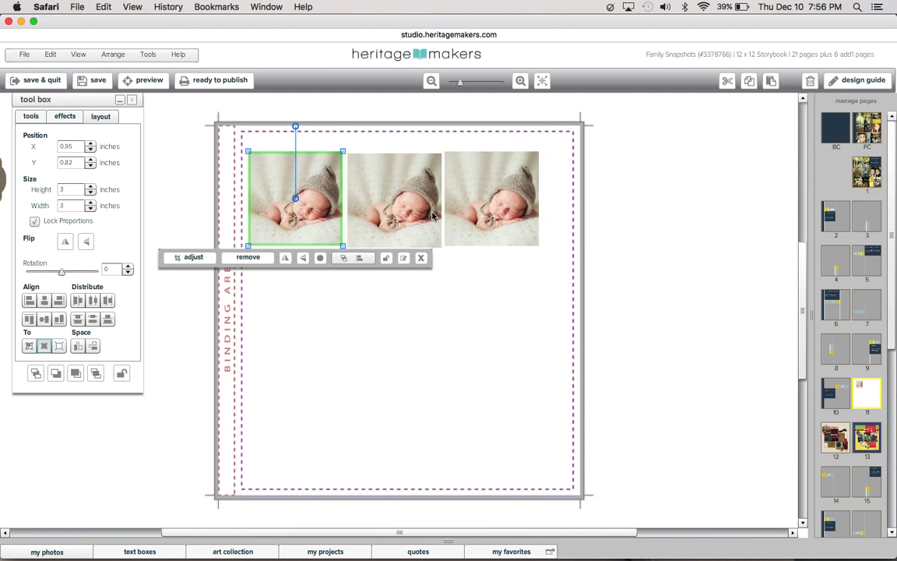
{"action": "left_click", "coordinate": [394, 199], "text": "shift"}
{"action": "left_click", "coordinate": [490, 198], "text": "shift"}
{"action": "left_click", "coordinate": [44, 321]}
{"action": "left_click", "coordinate": [78, 346]}
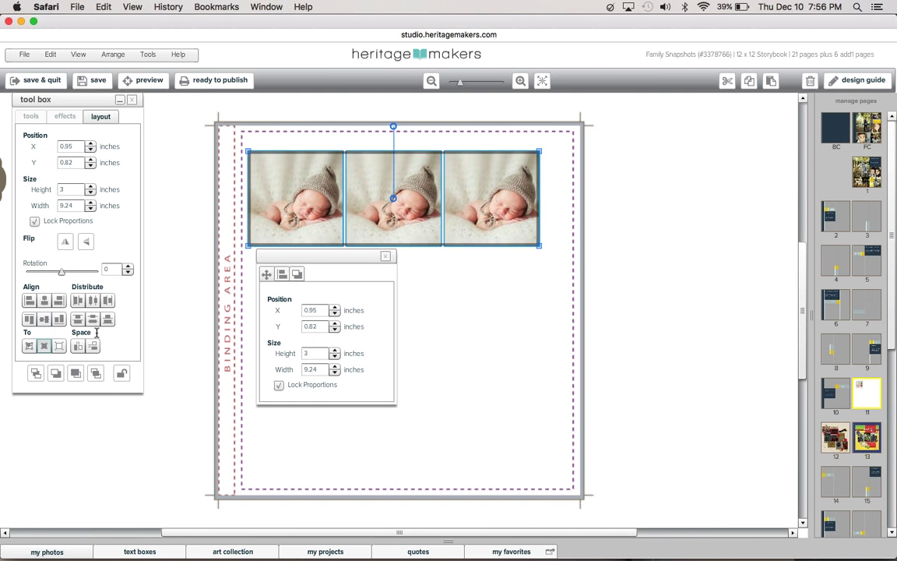
{"action": "left_click", "coordinate": [436, 358]}
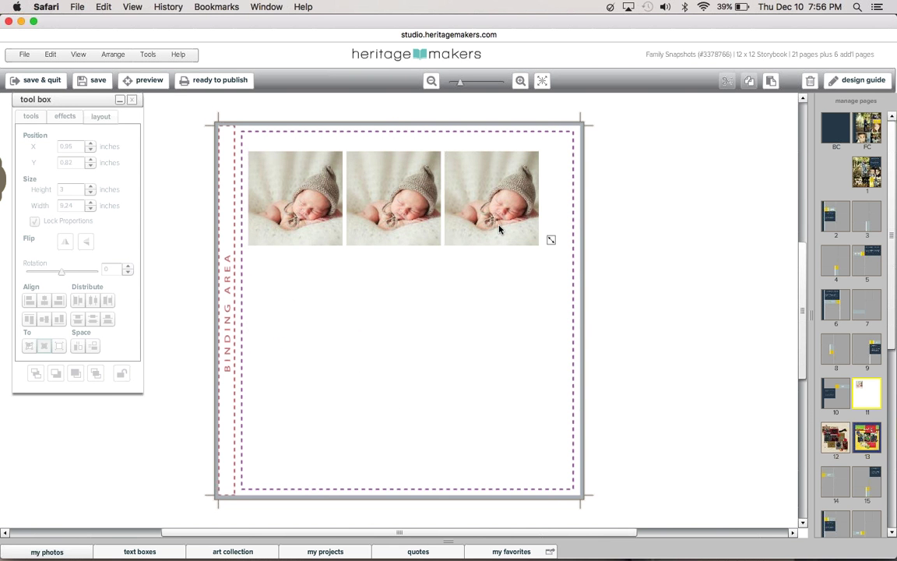
Step: Copy the row of three photos and paste it twice, placing the copies below at about Y 3.99 and Y 7.3 inches
{"action": "left_click_drag", "start_coordinate": [543, 236], "coordinate": [279, 194]}
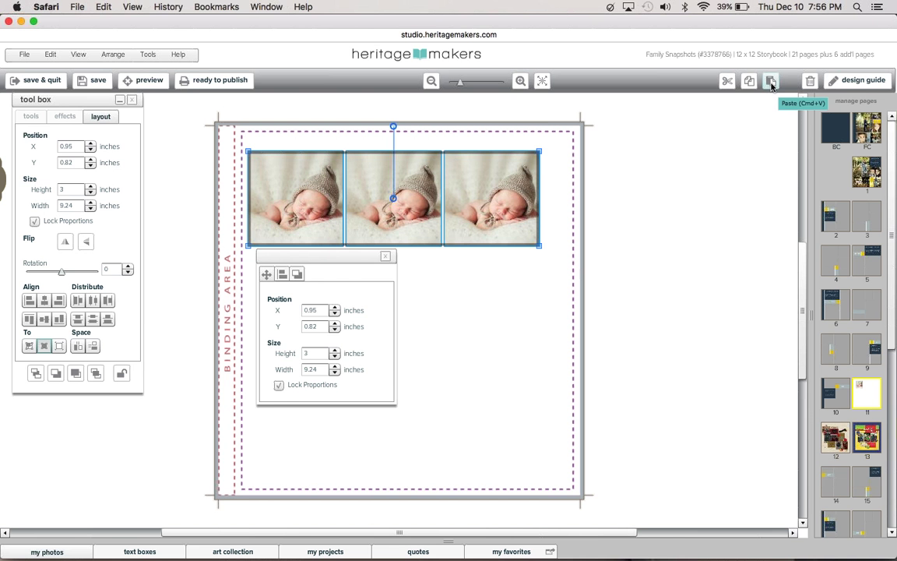
{"action": "left_click", "coordinate": [771, 82]}
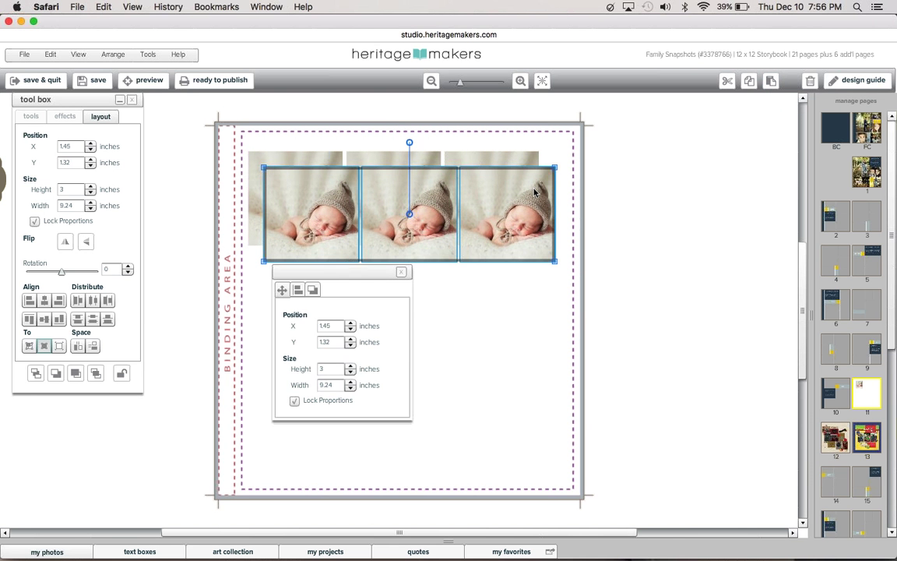
{"action": "left_click_drag", "start_coordinate": [513, 262], "coordinate": [493, 344]}
{"action": "left_click", "coordinate": [776, 86]}
{"action": "left_click_drag", "start_coordinate": [528, 251], "coordinate": [508, 408]}
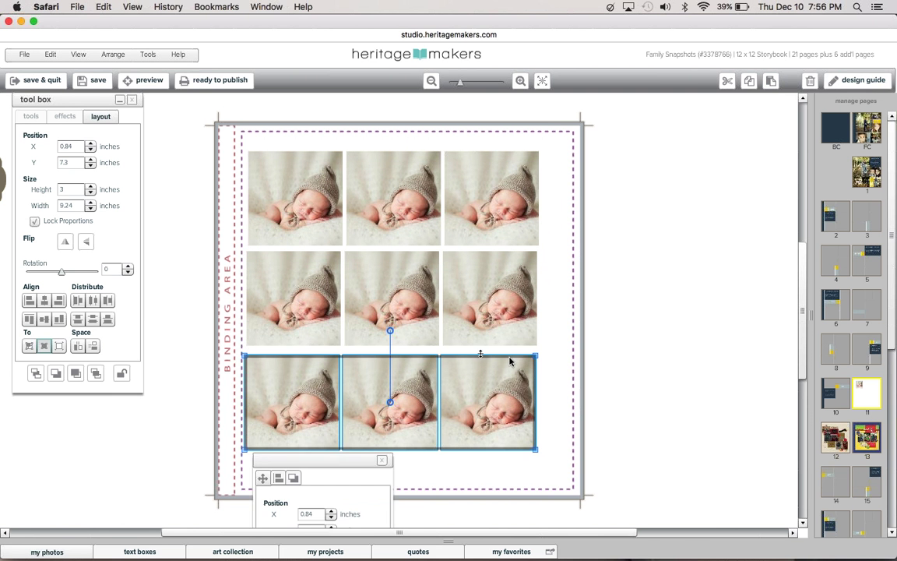
Step: Delete the two pasted rows of photos, keeping only the original top row
{"action": "left_click_drag", "start_coordinate": [506, 362], "coordinate": [509, 360]}
{"action": "left_click", "coordinate": [510, 360]}
{"action": "key", "text": "Delete"}
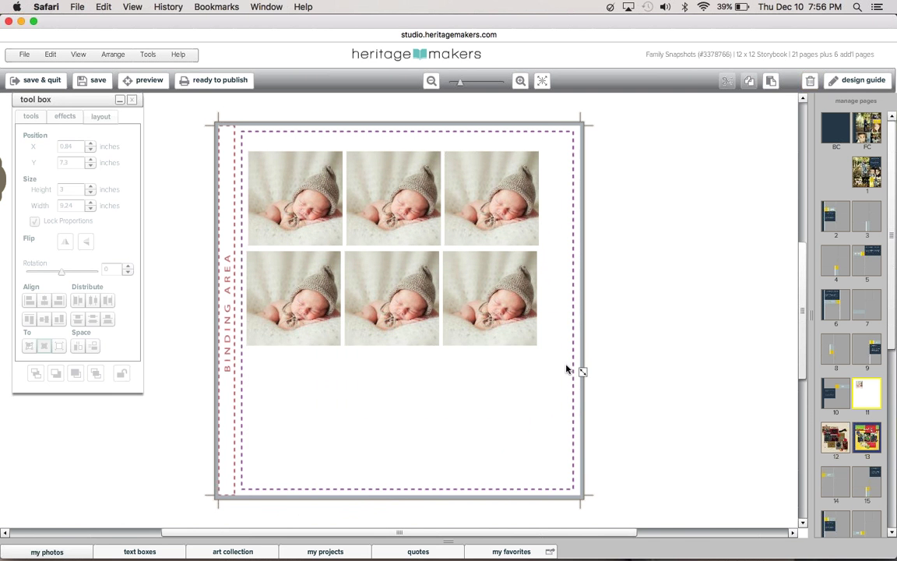
{"action": "left_click_drag", "start_coordinate": [578, 366], "coordinate": [327, 321]}
{"action": "key", "text": "Delete"}
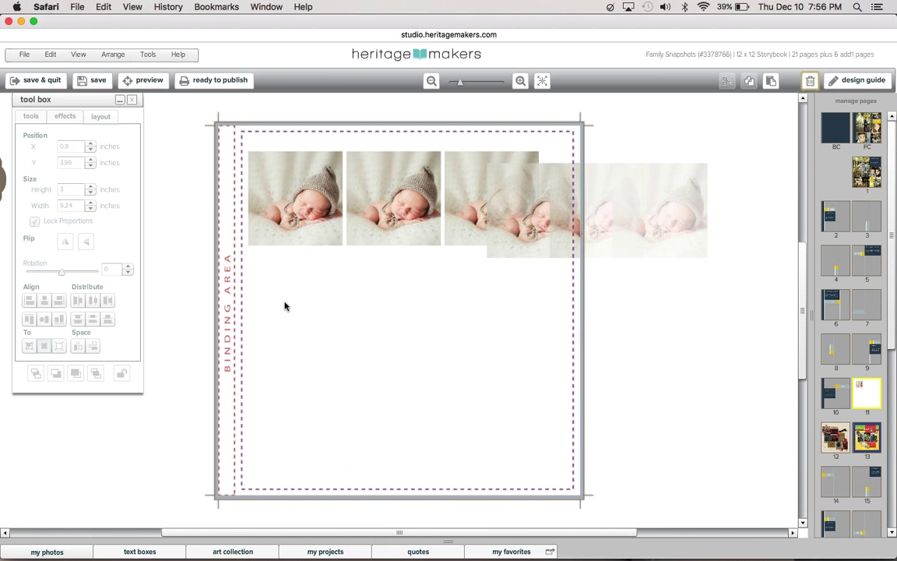
Step: Paste the copied row in place over the original and nudge it straight down to Y 4.02 inches
{"action": "left_click", "coordinate": [50, 55]}
{"action": "mouse_move", "coordinate": [92, 163]}
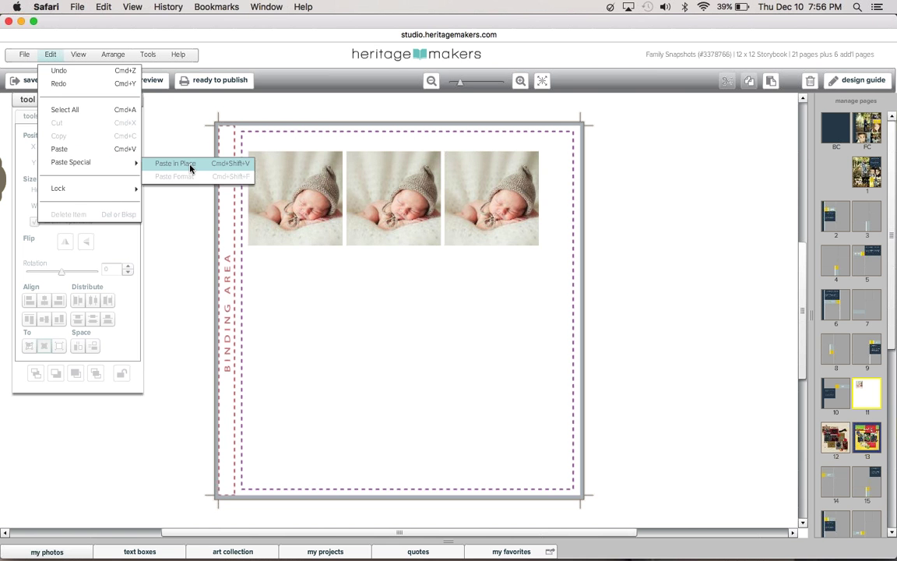
{"action": "left_click", "coordinate": [190, 165]}
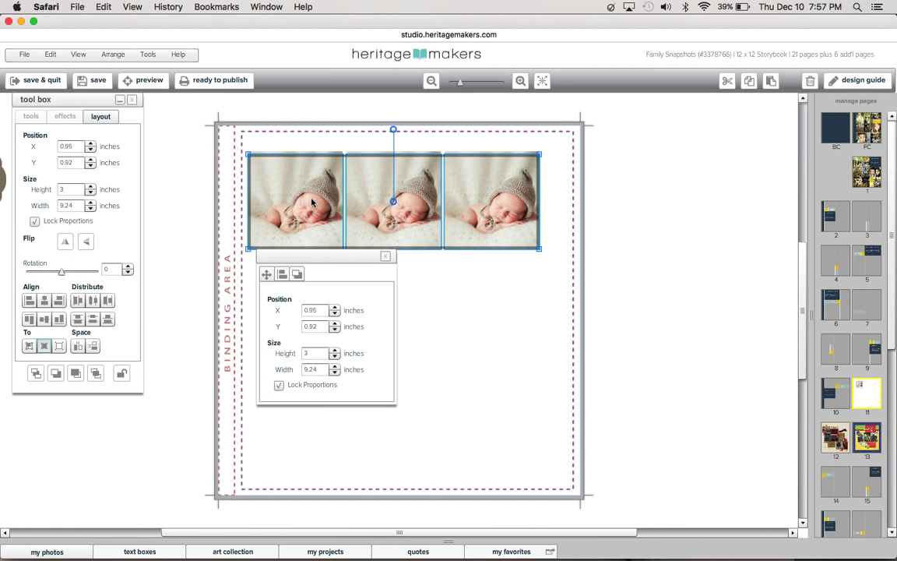
{"action": "key", "text": "Down"}
{"action": "key", "text": "Down"}
{"action": "key", "text": "Down"}
{"action": "key", "text": "Down"}
{"action": "key", "text": "Down"}
{"action": "key", "text": "Down"}
{"action": "key", "text": "Down"}
{"action": "key", "text": "Down"}
{"action": "key", "text": "Down"}
{"action": "key", "text": "Down"}
{"action": "key", "text": "Down"}
{"action": "key", "text": "Down"}
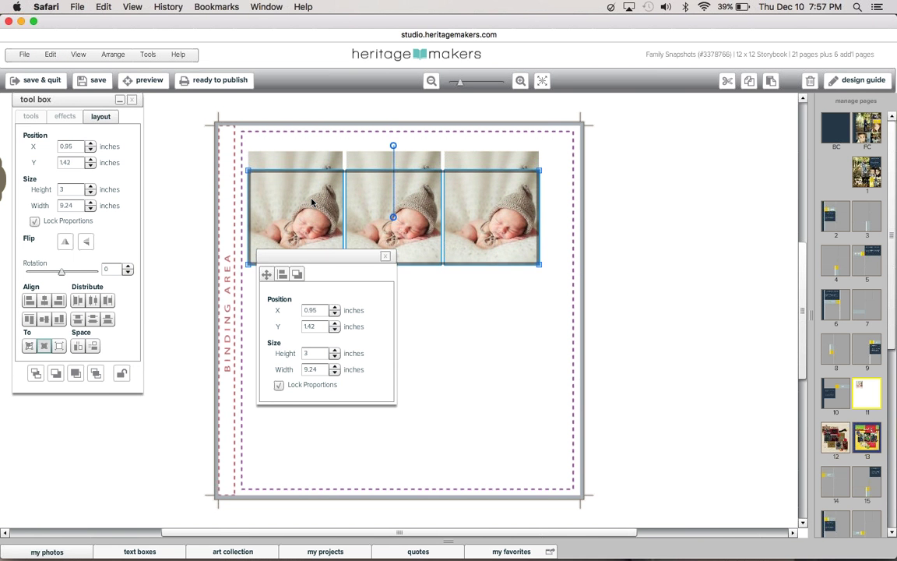
{"action": "key", "text": "Down"}
{"action": "key", "text": "Down"}
{"action": "key", "text": "Down"}
{"action": "key", "text": "Down"}
{"action": "key", "text": "Down"}
{"action": "key", "text": "Down"}
{"action": "key", "text": "Down"}
{"action": "key", "text": "Down"}
{"action": "key", "text": "Down"}
{"action": "key", "text": "Down"}
{"action": "key", "text": "Down"}
{"action": "key", "text": "Down"}
{"action": "key", "text": "Down"}
{"action": "key", "text": "Down"}
{"action": "key", "text": "Down"}
{"action": "key", "text": "Down"}
{"action": "key", "text": "Down"}
{"action": "key", "text": "Down"}
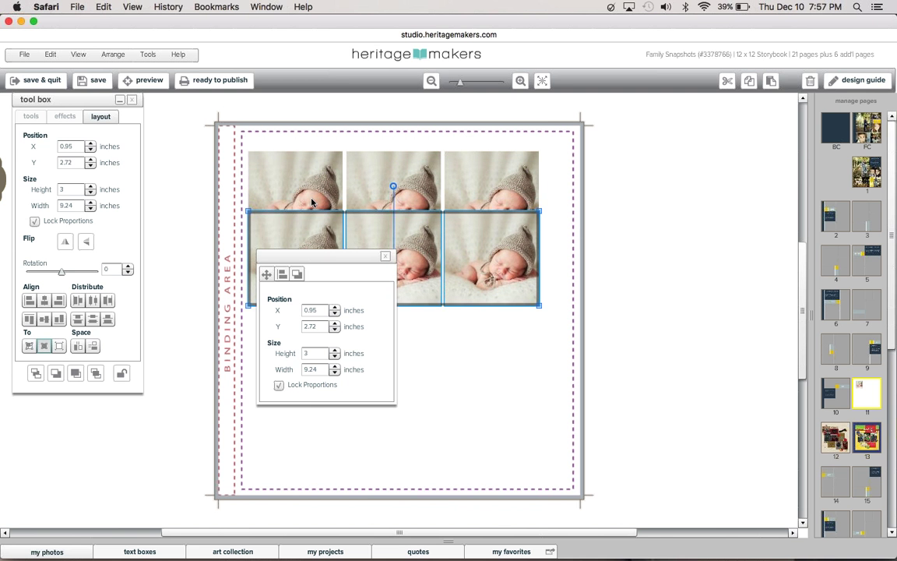
{"action": "key", "text": "Down"}
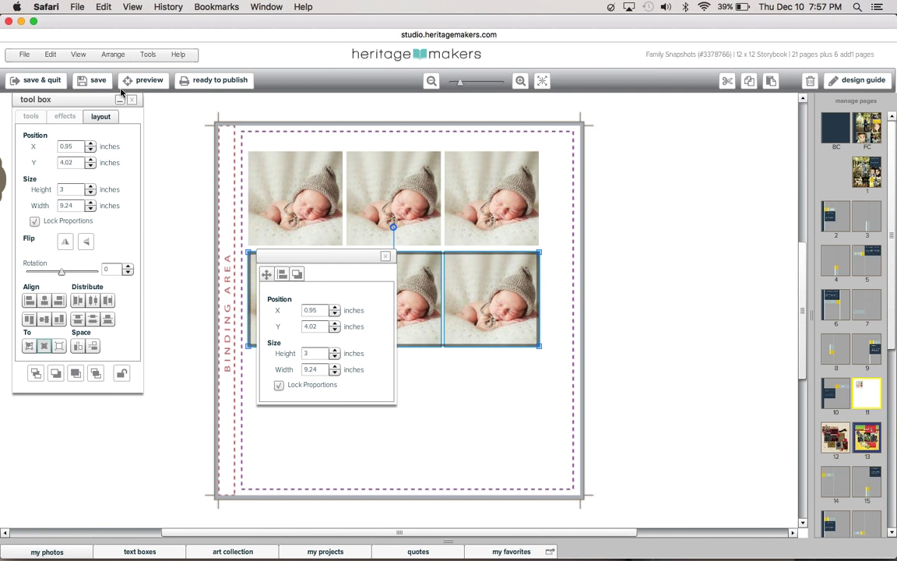
Step: Paste the row in place once more, nudge it straight down to Y 7.22 inches as a third row, and deselect it
{"action": "left_click", "coordinate": [50, 54]}
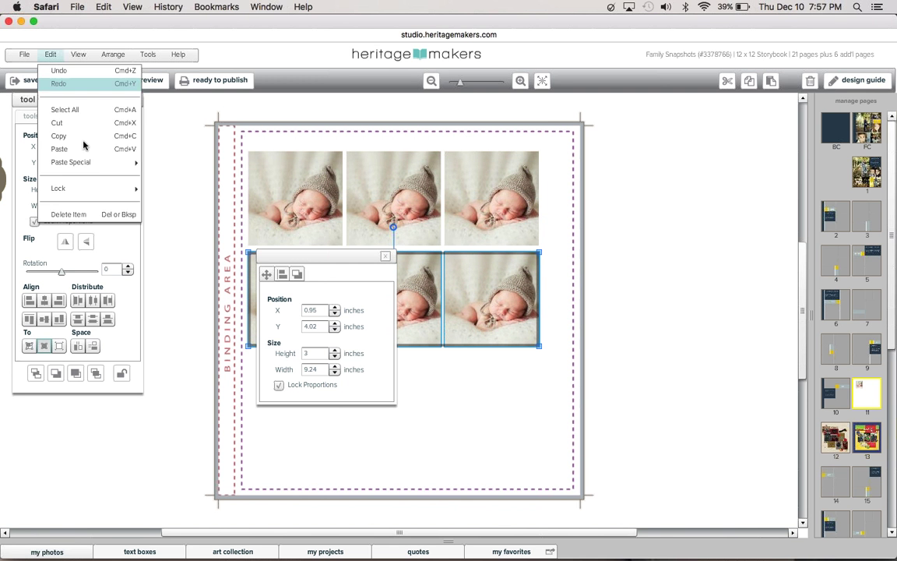
{"action": "mouse_move", "coordinate": [95, 167]}
{"action": "left_click", "coordinate": [169, 166]}
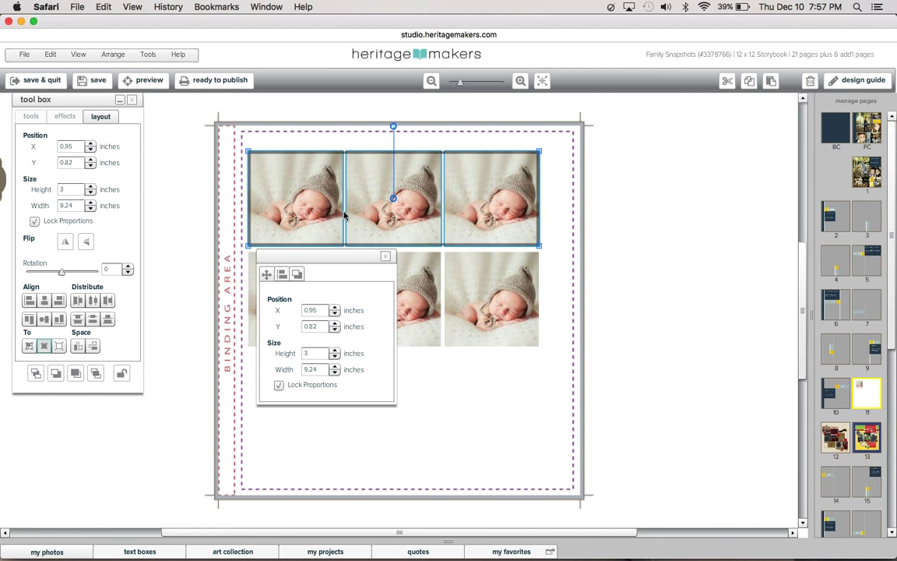
{"action": "key", "text": "Down"}
{"action": "key", "text": "Down"}
{"action": "key", "text": "Down"}
{"action": "key", "text": "Down"}
{"action": "key", "text": "Down"}
{"action": "key", "text": "Down"}
{"action": "key", "text": "Down"}
{"action": "key", "text": "Down"}
{"action": "key", "text": "Down"}
{"action": "key", "text": "Down"}
{"action": "key", "text": "Down"}
{"action": "key", "text": "Down"}
{"action": "key", "text": "Down"}
{"action": "key", "text": "Down"}
{"action": "key", "text": "Down"}
{"action": "key", "text": "Down"}
{"action": "key", "text": "Down"}
{"action": "key", "text": "Down"}
{"action": "key", "text": "Down"}
{"action": "key", "text": "Down"}
{"action": "key", "text": "Down"}
{"action": "key", "text": "Down"}
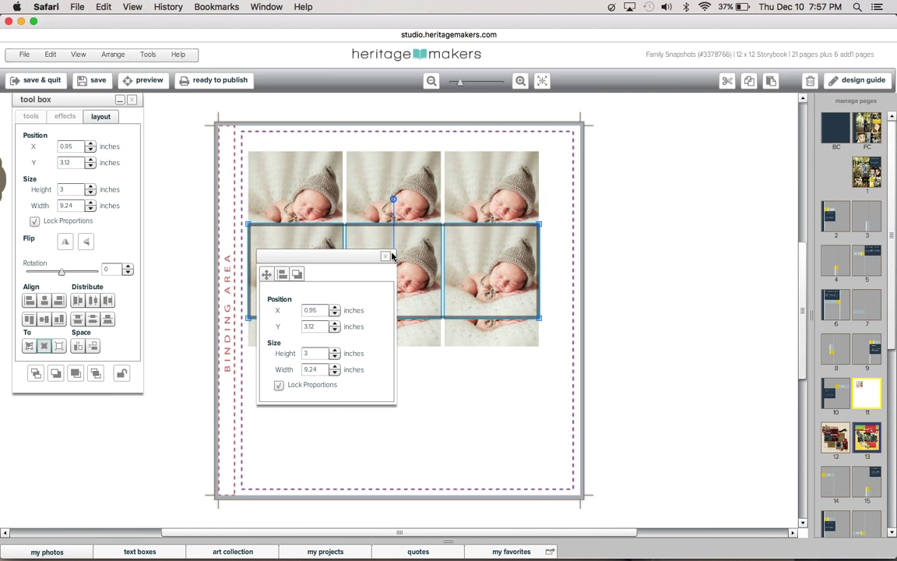
{"action": "left_click", "coordinate": [384, 258]}
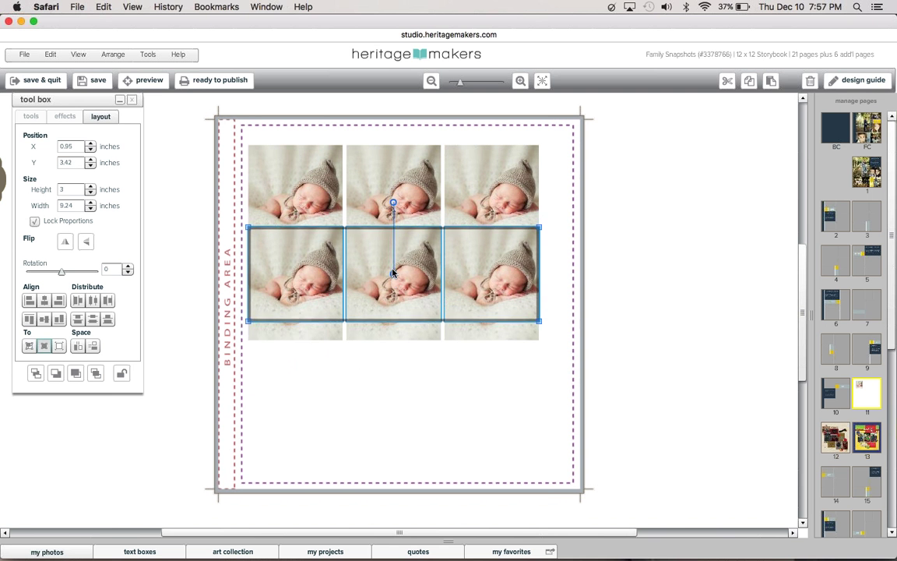
{"action": "key", "text": "Down"}
{"action": "key", "text": "Down"}
{"action": "key", "text": "Down"}
{"action": "key", "text": "Down"}
{"action": "key", "text": "Down"}
{"action": "key", "text": "Down"}
{"action": "key", "text": "Down"}
{"action": "key", "text": "Down"}
{"action": "key", "text": "Down"}
{"action": "key", "text": "Down"}
{"action": "key", "text": "Down"}
{"action": "key", "text": "Down"}
{"action": "key", "text": "Down"}
{"action": "key", "text": "Down"}
{"action": "key", "text": "Down"}
{"action": "key", "text": "Down"}
{"action": "key", "text": "Down"}
{"action": "key", "text": "Down"}
{"action": "key", "text": "Down"}
{"action": "key", "text": "Down"}
{"action": "key", "text": "Down"}
{"action": "key", "text": "Down"}
{"action": "key", "text": "Down"}
{"action": "key", "text": "Down"}
{"action": "key", "text": "Down"}
{"action": "key", "text": "Down"}
{"action": "key", "text": "Down"}
{"action": "key", "text": "Down"}
{"action": "key", "text": "Down"}
{"action": "key", "text": "Down"}
{"action": "key", "text": "Down"}
{"action": "key", "text": "Down"}
{"action": "key", "text": "Down"}
{"action": "key", "text": "Down"}
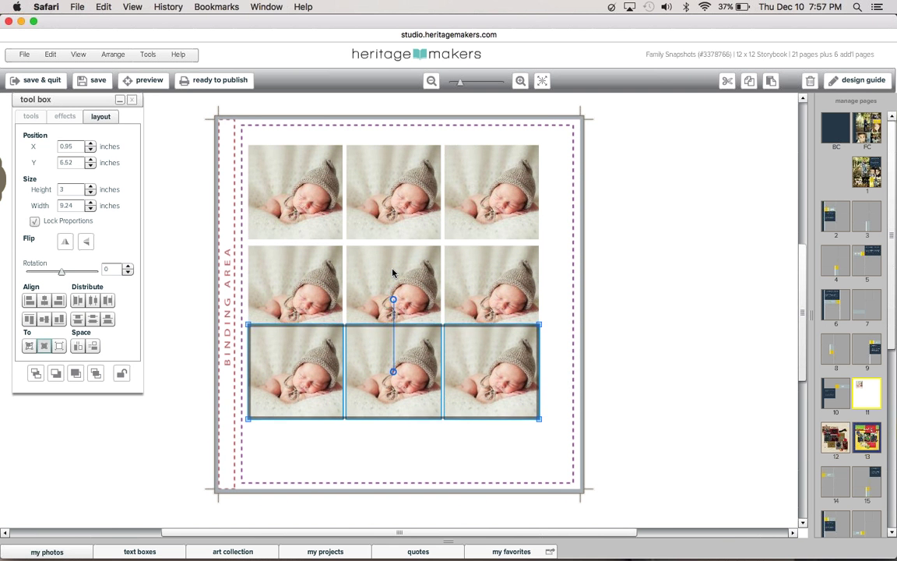
{"action": "key", "text": "Down"}
{"action": "key", "text": "Down"}
{"action": "key", "text": "Down"}
{"action": "key", "text": "Down"}
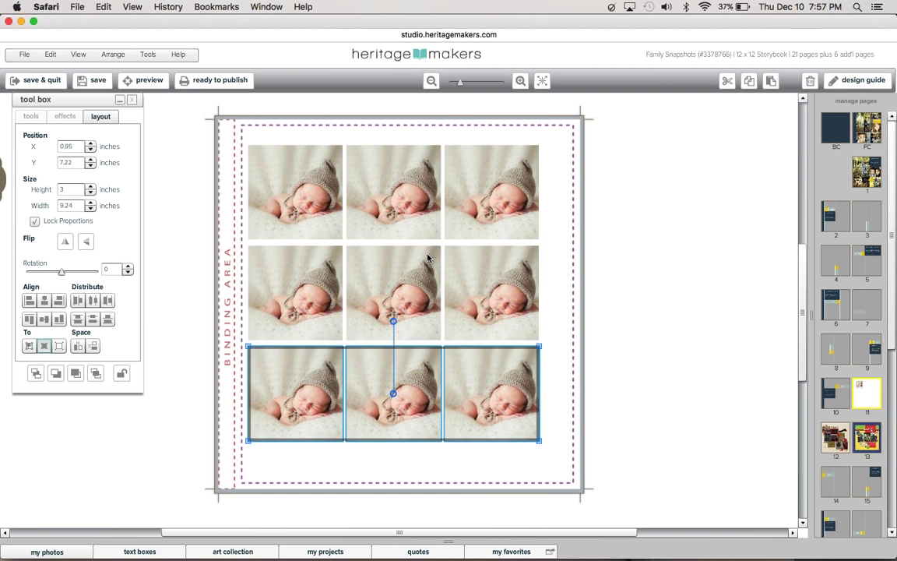
{"action": "left_click", "coordinate": [597, 367]}
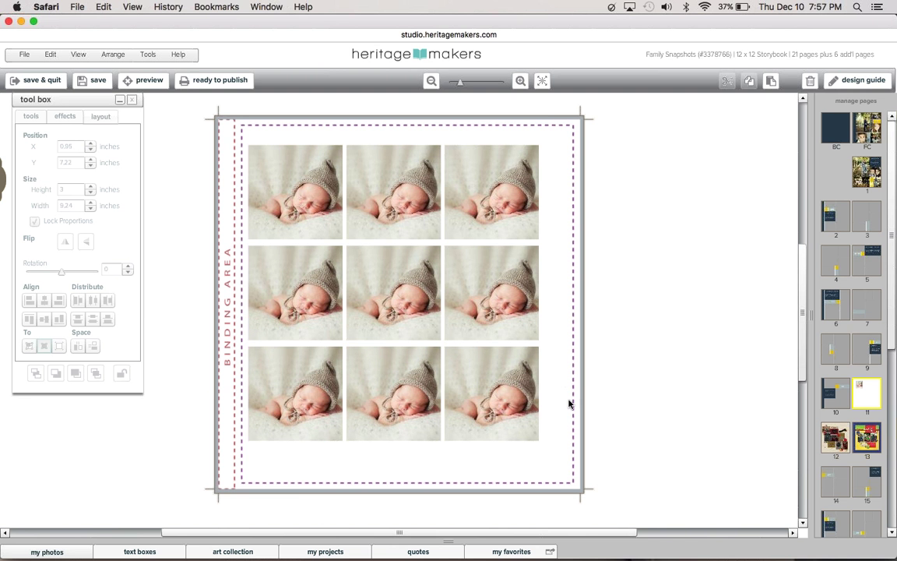
Step: Select the three bottom-row photos and nudge them straight up to Y 6.3 inches
{"action": "left_click_drag", "start_coordinate": [569, 404], "coordinate": [246, 392]}
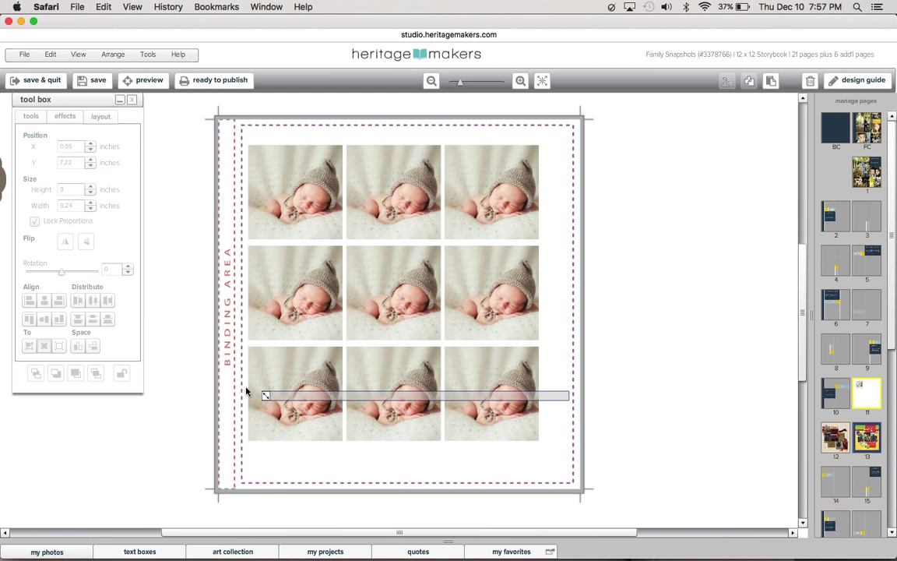
{"action": "left_click_drag", "start_coordinate": [246, 392], "coordinate": [242, 390]}
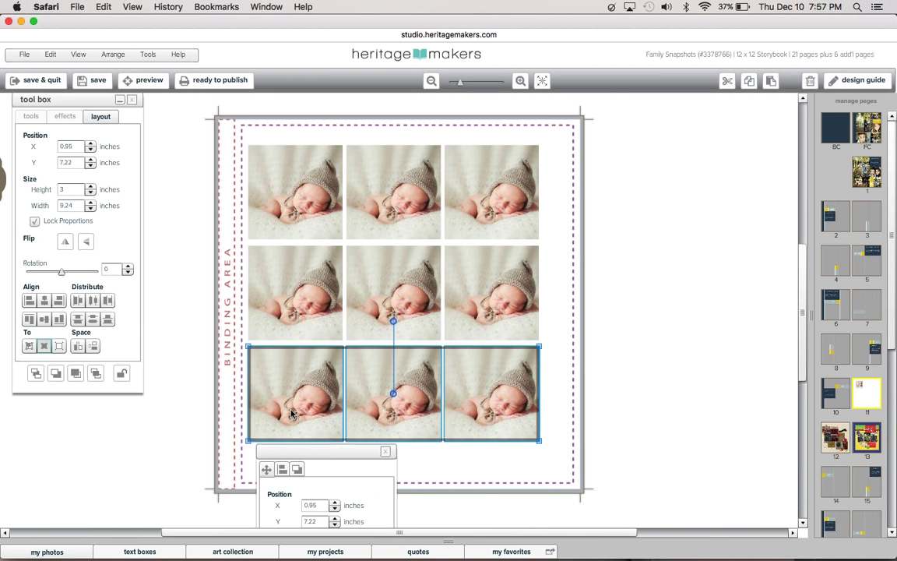
{"action": "key", "text": "Up"}
{"action": "key", "text": "Up"}
{"action": "key", "text": "Up"}
{"action": "key", "text": "shift+Up"}
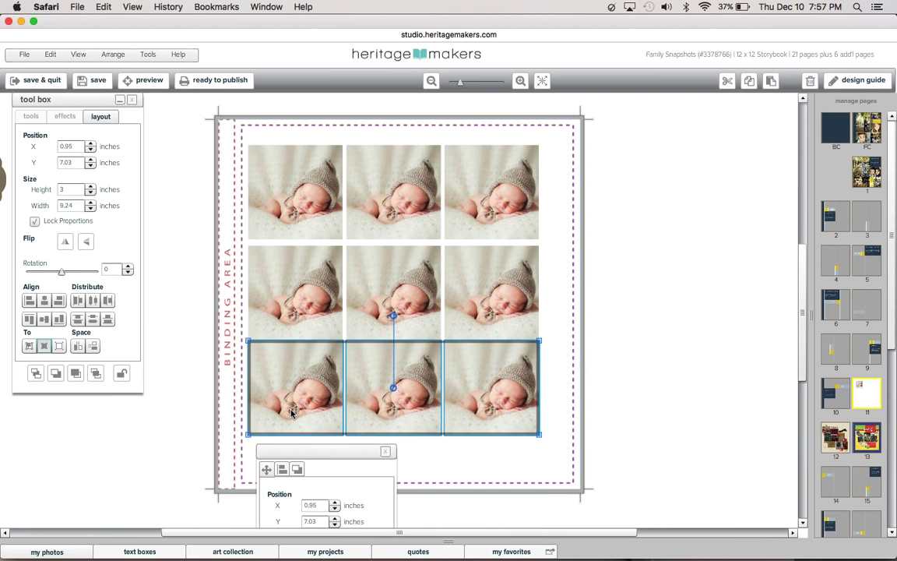
{"action": "key", "text": "Up"}
{"action": "key", "text": "Up"}
{"action": "key", "text": "Up"}
{"action": "key", "text": "Up"}
{"action": "key", "text": "Up"}
{"action": "key", "text": "Up"}
{"action": "key", "text": "Up"}
{"action": "key", "text": "Up"}
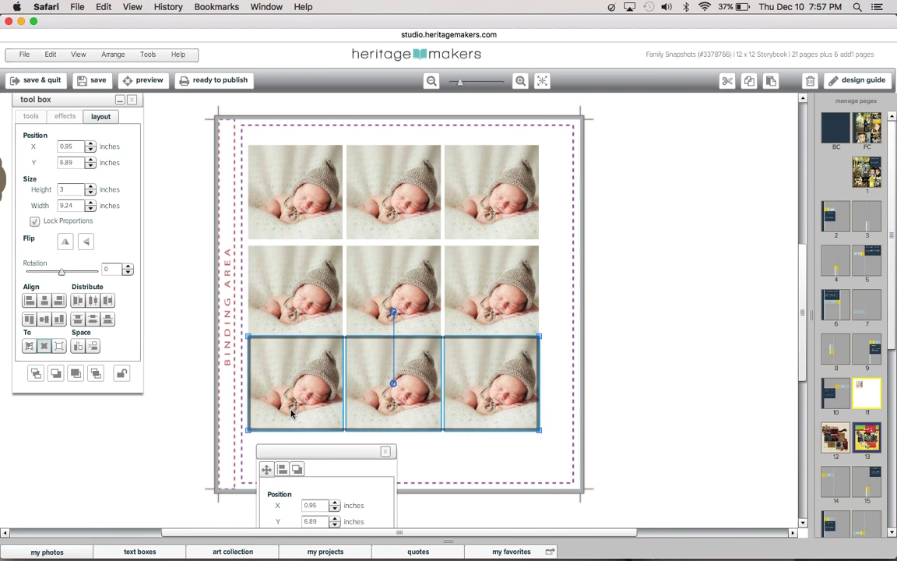
{"action": "key", "text": "Up"}
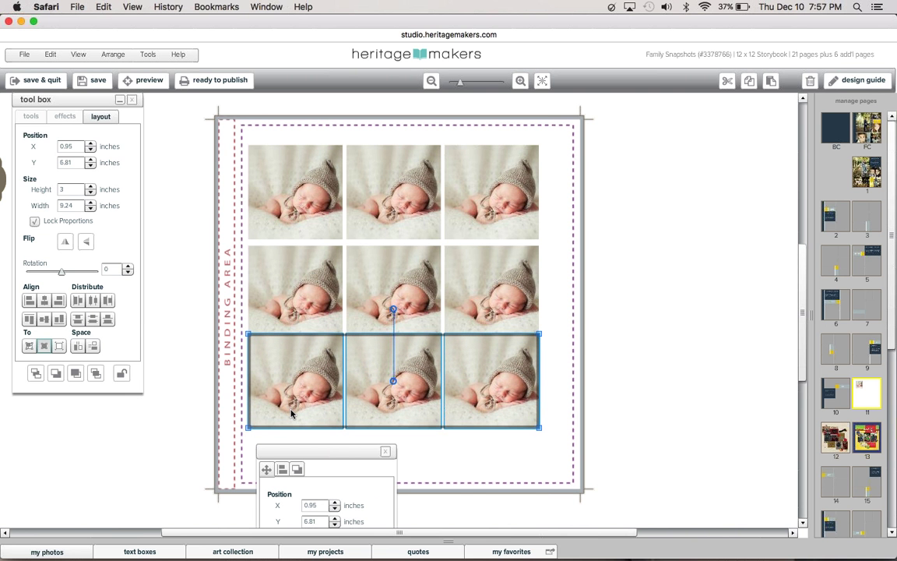
{"action": "key", "text": "Up"}
{"action": "key", "text": "Up"}
{"action": "key", "text": "Up"}
{"action": "key", "text": "Up"}
{"action": "key", "text": "Up"}
{"action": "key", "text": "Up"}
{"action": "key", "text": "Up"}
{"action": "key", "text": "Up"}
{"action": "key", "text": "Up"}
{"action": "key", "text": "Up"}
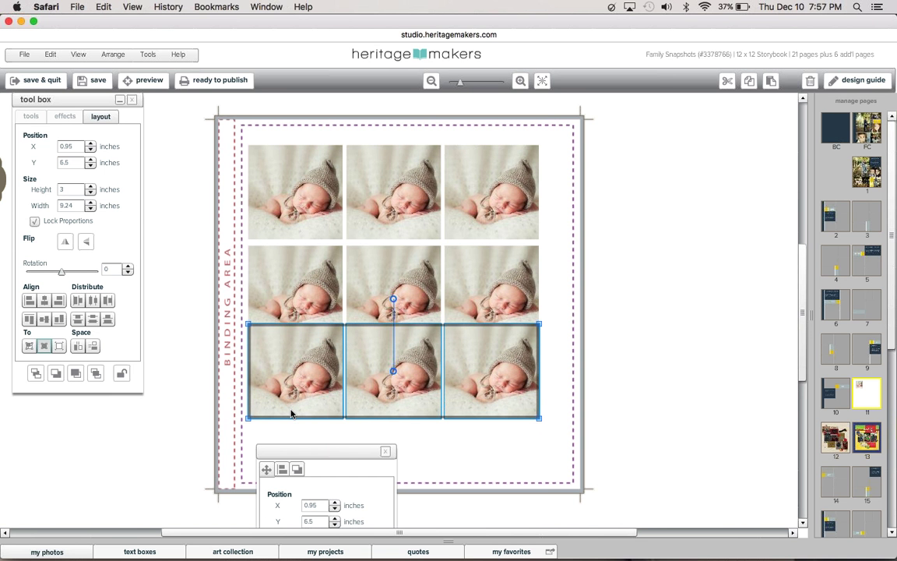
{"action": "key", "text": "Up"}
{"action": "key", "text": "Up"}
{"action": "key", "text": "Up"}
{"action": "key", "text": "Up"}
{"action": "key", "text": "Up"}
{"action": "key", "text": "Up"}
{"action": "key", "text": "Up"}
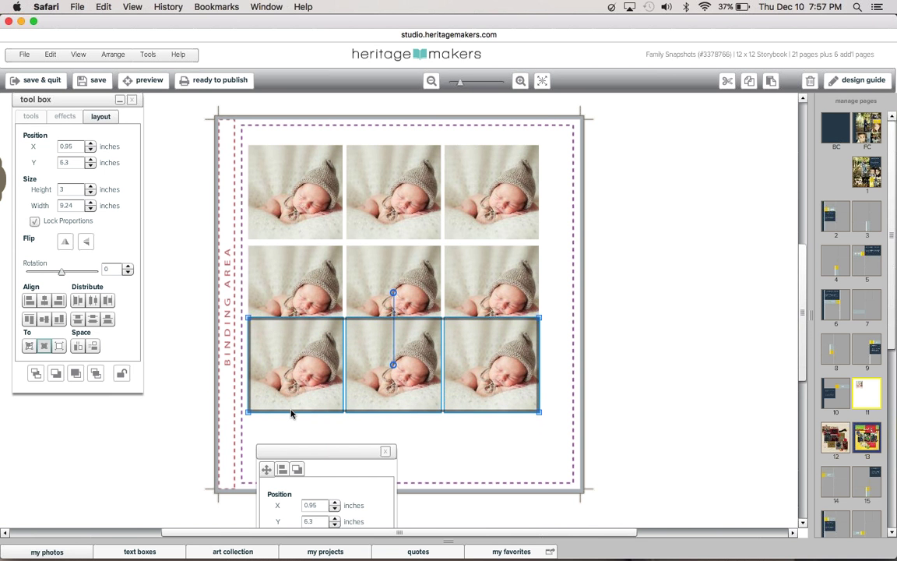
Step: Nudge the bottom row of photos back down to Y 7.2 inches and deselect it
{"action": "key", "text": "Down"}
{"action": "key", "text": "Down"}
{"action": "key", "text": "Down"}
{"action": "key", "text": "Down"}
{"action": "key", "text": "Down"}
{"action": "key", "text": "Down"}
{"action": "key", "text": "Down"}
{"action": "key", "text": "Down"}
{"action": "key", "text": "Down"}
{"action": "key", "text": "Down"}
{"action": "key", "text": "Down"}
{"action": "key", "text": "Down"}
{"action": "key", "text": "Down"}
{"action": "key", "text": "Down"}
{"action": "key", "text": "Down"}
{"action": "key", "text": "Down"}
{"action": "key", "text": "Down"}
{"action": "key", "text": "Down"}
{"action": "key", "text": "Down"}
{"action": "key", "text": "Down"}
{"action": "key", "text": "Up"}
{"action": "key", "text": "Up"}
{"action": "key", "text": "Up"}
{"action": "key", "text": "Up"}
{"action": "key", "text": "Up"}
{"action": "key", "text": "Up"}
{"action": "key", "text": "Up"}
{"action": "key", "text": "Up"}
{"action": "key", "text": "Up"}
{"action": "key", "text": "Up"}
{"action": "key", "text": "Up"}
{"action": "key", "text": "Up"}
{"action": "key", "text": "Up"}
{"action": "key", "text": "Up"}
{"action": "key", "text": "Up"}
{"action": "key", "text": "Up"}
{"action": "key", "text": "Up"}
{"action": "key", "text": "Up"}
{"action": "key", "text": "Up"}
{"action": "key", "text": "Up"}
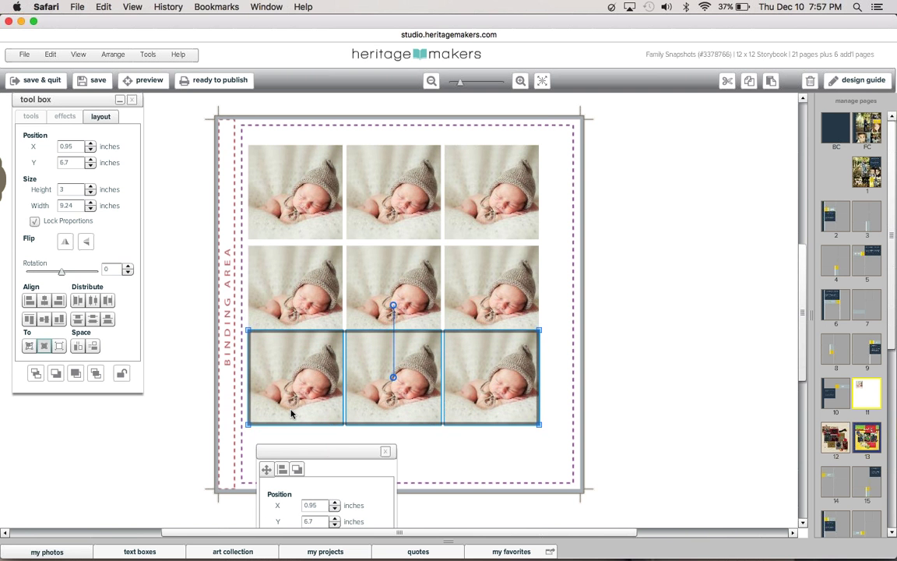
{"action": "key", "text": "Down"}
{"action": "key", "text": "Down"}
{"action": "key", "text": "Down"}
{"action": "key", "text": "Down"}
{"action": "key", "text": "Down"}
{"action": "key", "text": "Down"}
{"action": "key", "text": "Down"}
{"action": "key", "text": "Down"}
{"action": "key", "text": "Down"}
{"action": "key", "text": "Down"}
{"action": "key", "text": "Down"}
{"action": "key", "text": "Down"}
{"action": "key", "text": "Down"}
{"action": "key", "text": "Down"}
{"action": "key", "text": "Down"}
{"action": "key", "text": "Down"}
{"action": "key", "text": "Down"}
{"action": "key", "text": "Down"}
{"action": "key", "text": "Down"}
{"action": "key", "text": "Down"}
{"action": "key", "text": "Down"}
{"action": "key", "text": "Down"}
{"action": "key", "text": "Down"}
{"action": "key", "text": "Down"}
{"action": "key", "text": "Down"}
{"action": "key", "text": "Down"}
{"action": "key", "text": "Down"}
{"action": "key", "text": "Down"}
{"action": "key", "text": "Down"}
{"action": "key", "text": "Down"}
{"action": "key", "text": "Down"}
{"action": "key", "text": "Down"}
{"action": "key", "text": "Down"}
{"action": "key", "text": "Down"}
{"action": "key", "text": "Down"}
{"action": "key", "text": "Down"}
{"action": "key", "text": "Down"}
{"action": "key", "text": "Down"}
{"action": "key", "text": "Down"}
{"action": "key", "text": "Down"}
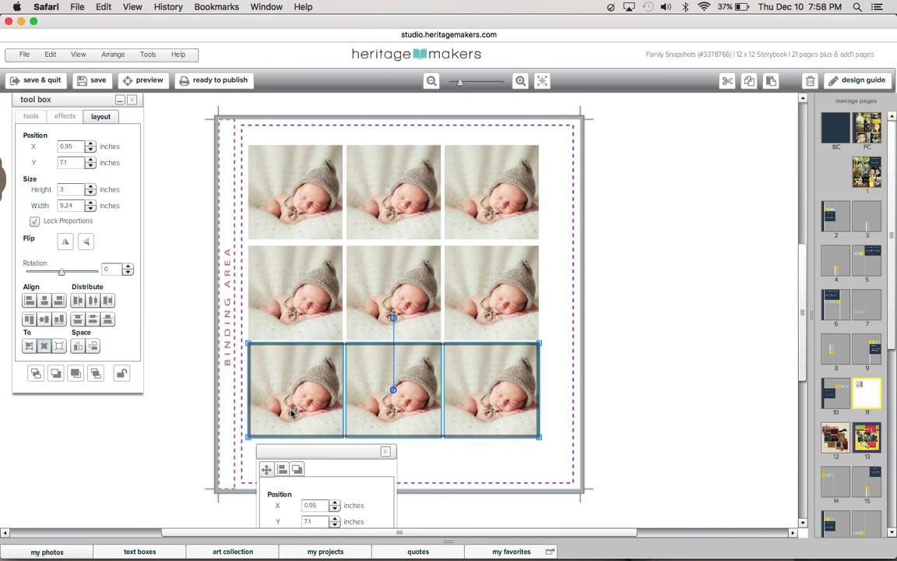
{"action": "left_click", "coordinate": [585, 390]}
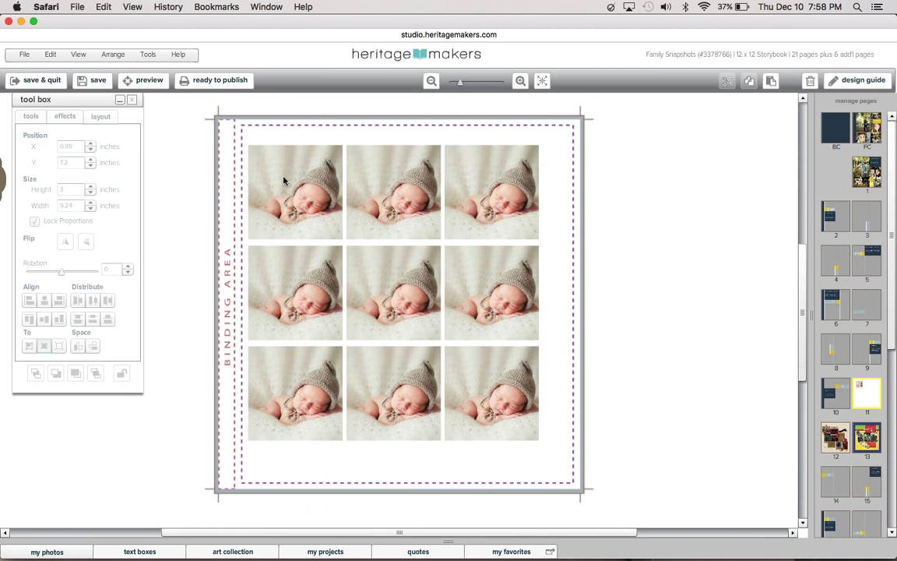
Step: Space the three left-column photos evenly in the vertical direction, and deselect them
{"action": "left_click", "coordinate": [284, 181]}
{"action": "left_click", "coordinate": [265, 265], "text": "shift"}
{"action": "left_click", "coordinate": [294, 349], "text": "shift"}
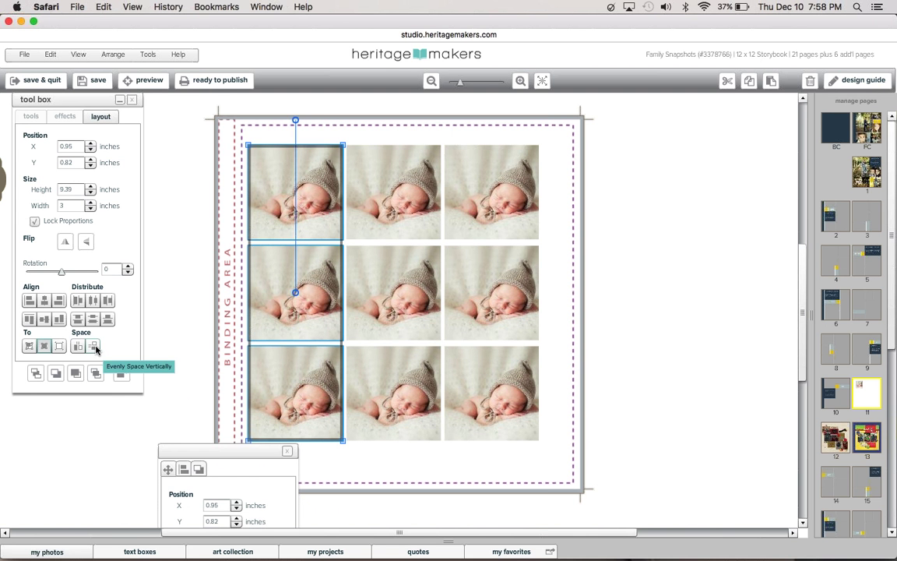
{"action": "left_click", "coordinate": [226, 317]}
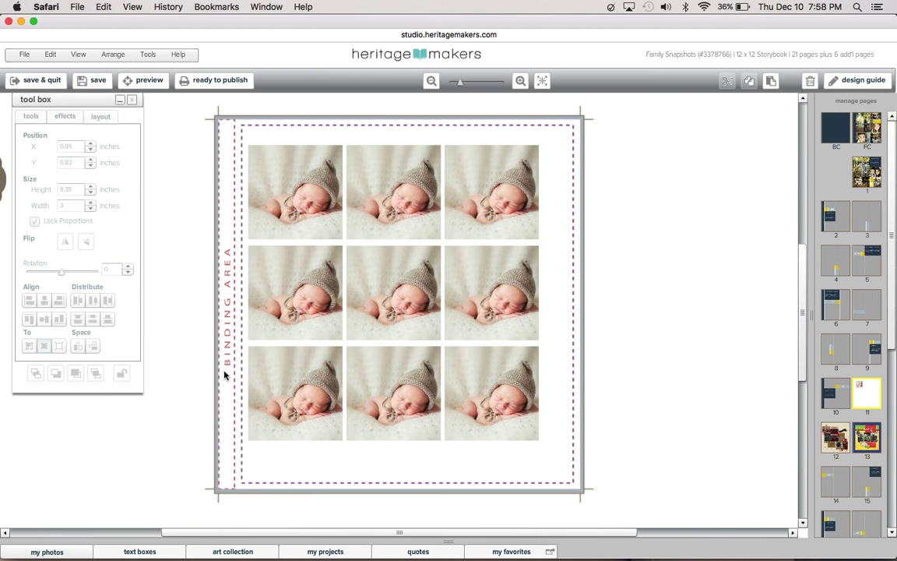
Step: Nudge the bottom row up to Y 7.13 inches and evenly space the left column's photos vertically again
{"action": "left_click_drag", "start_coordinate": [228, 381], "coordinate": [537, 392]}
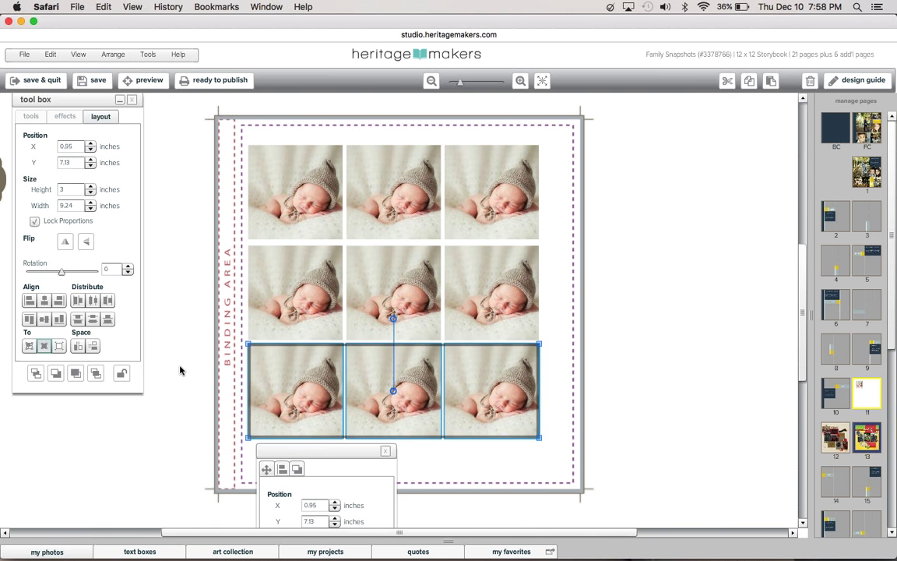
{"action": "left_click", "coordinate": [223, 349]}
{"action": "left_click", "coordinate": [289, 196]}
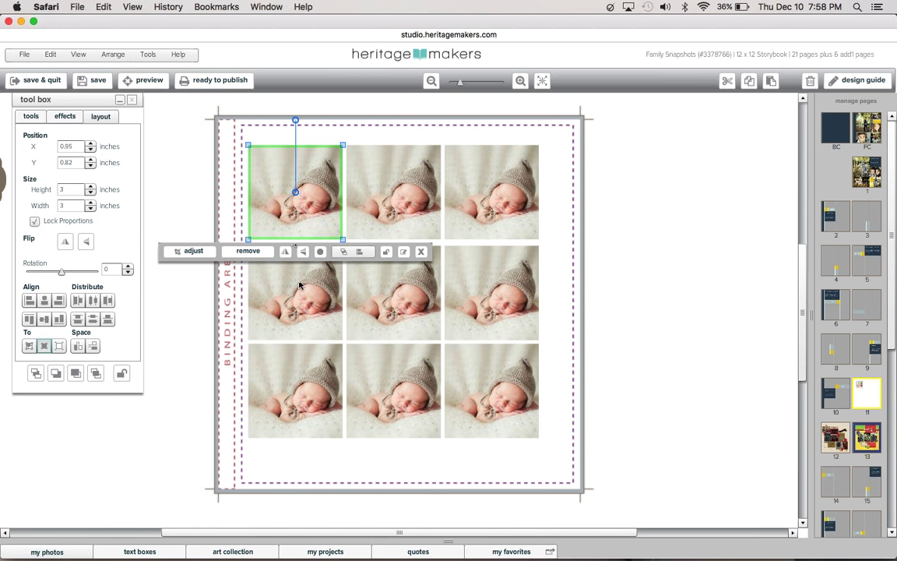
{"action": "left_click", "coordinate": [269, 251], "text": "shift"}
{"action": "left_click", "coordinate": [288, 350], "text": "shift"}
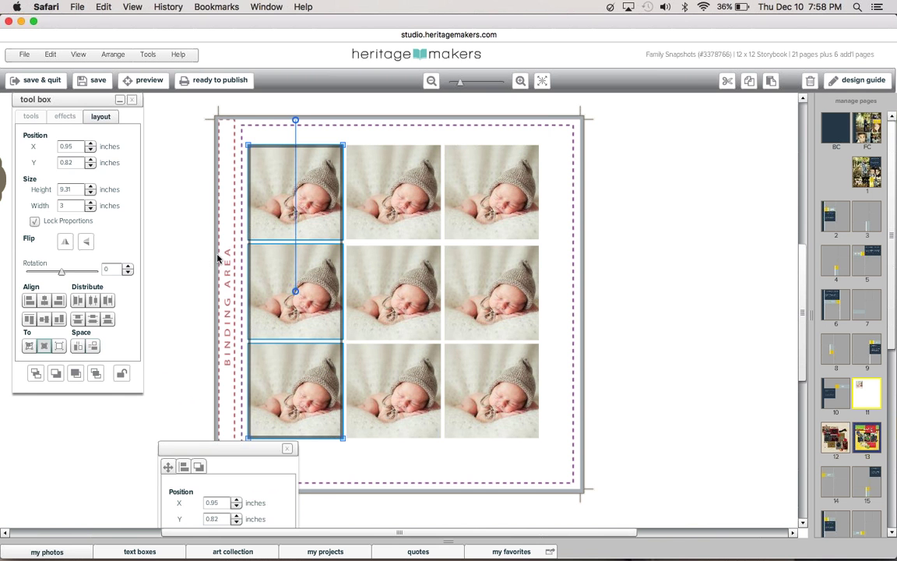
{"action": "left_click", "coordinate": [341, 246]}
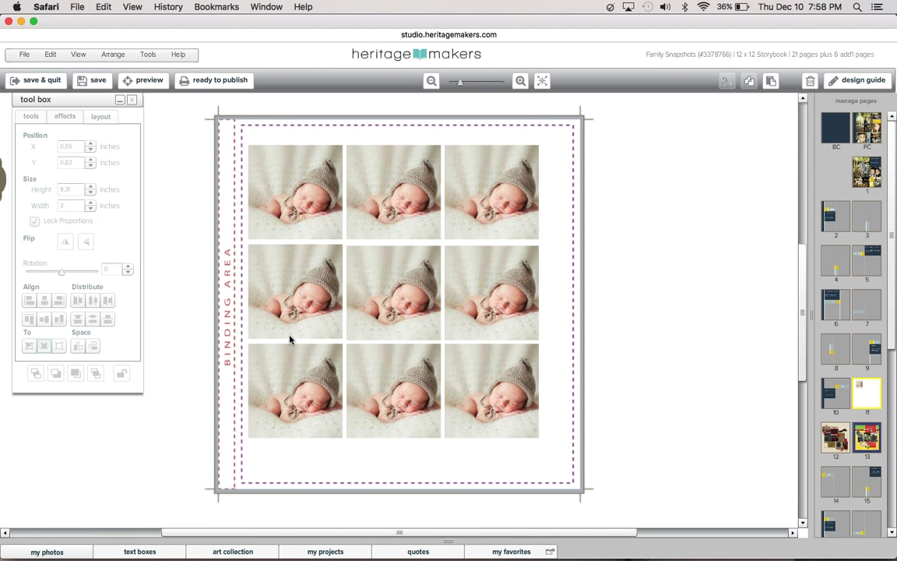
Step: Nudge the bottom row up to Y 7.08 inches and redo the even vertical spacing of the left column
{"action": "left_click_drag", "start_coordinate": [219, 391], "coordinate": [610, 396]}
{"action": "left_click", "coordinate": [610, 396]}
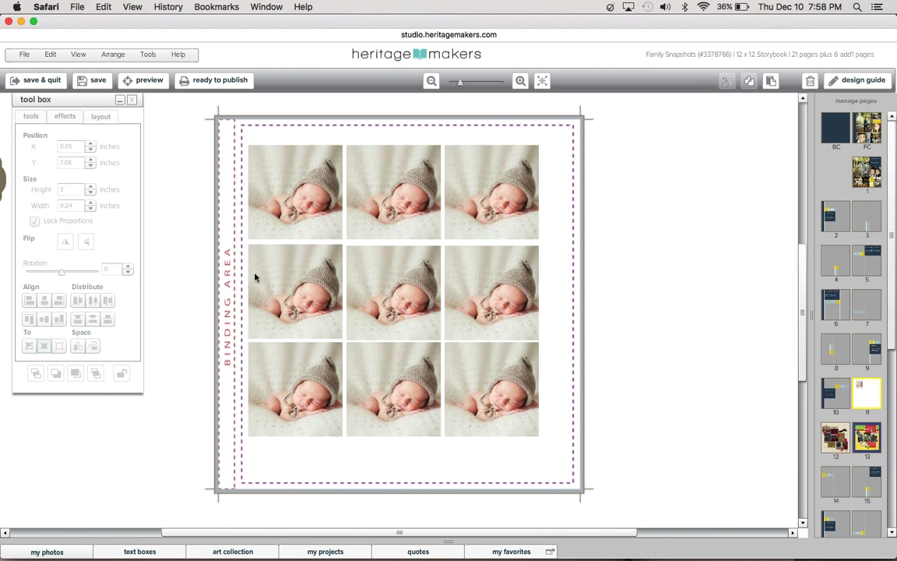
{"action": "left_click", "coordinate": [288, 217]}
{"action": "left_click", "coordinate": [300, 296], "text": "shift"}
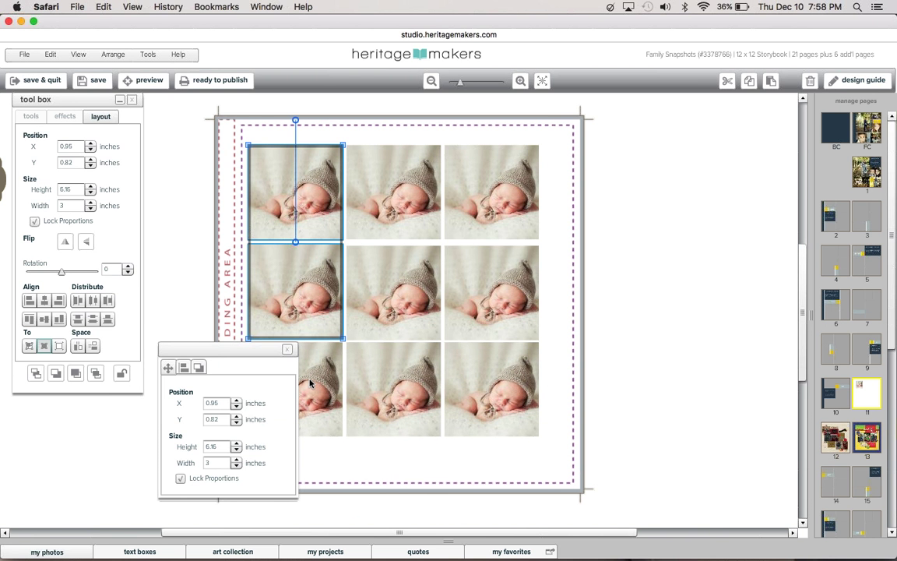
{"action": "left_click", "coordinate": [309, 382], "text": "shift"}
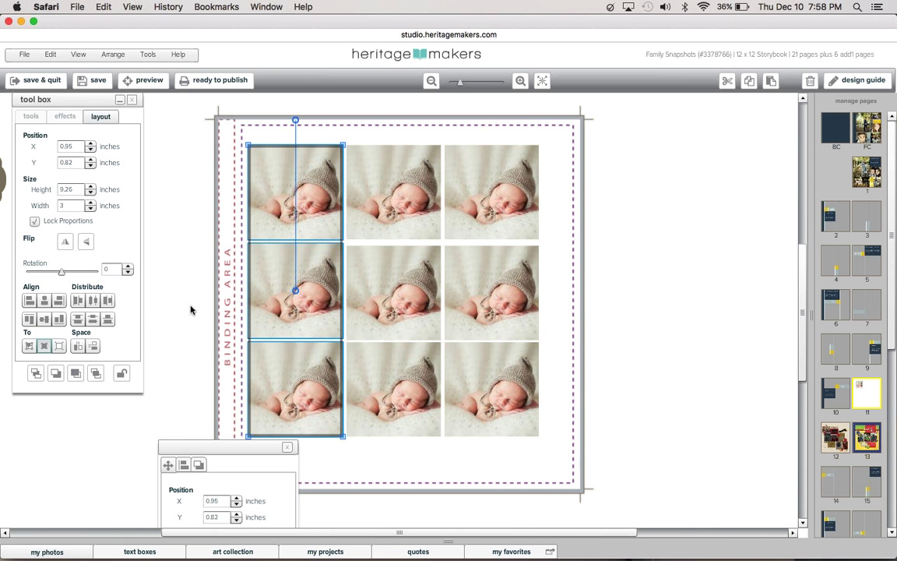
{"action": "left_click", "coordinate": [184, 277]}
Step: Align the three middle-row photos vertically with the left one at Y 3.95 inches, and select the three bottom-row photos
{"action": "left_click", "coordinate": [284, 261]}
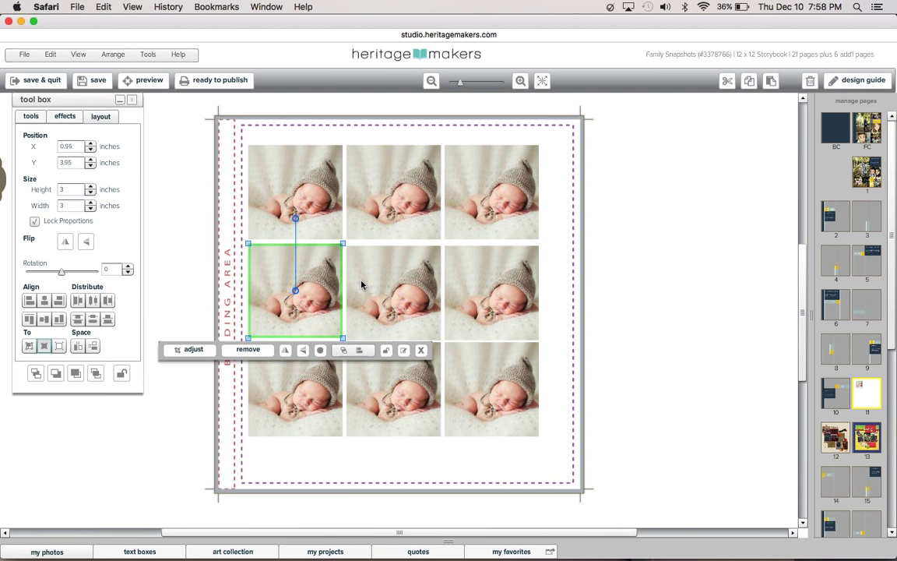
{"action": "left_click", "coordinate": [369, 287], "text": "shift"}
{"action": "left_click", "coordinate": [475, 269], "text": "shift"}
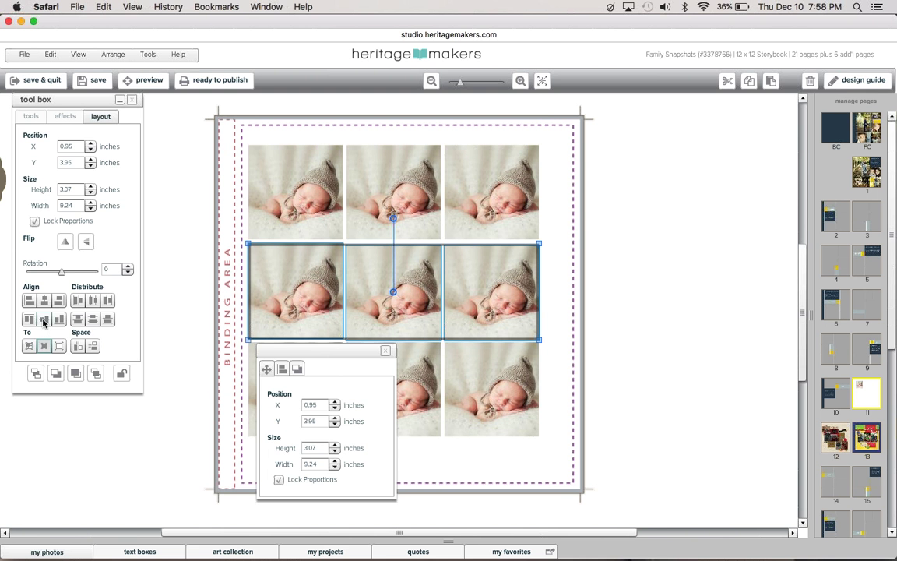
{"action": "left_click", "coordinate": [44, 320]}
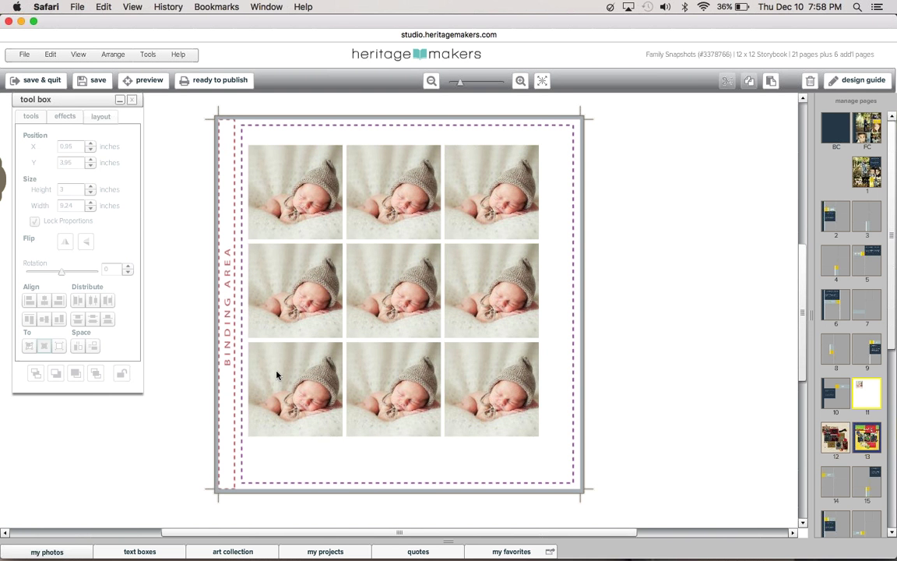
{"action": "left_click", "coordinate": [277, 376]}
{"action": "left_click", "coordinate": [393, 383], "text": "shift"}
{"action": "left_click", "coordinate": [493, 386], "text": "shift"}
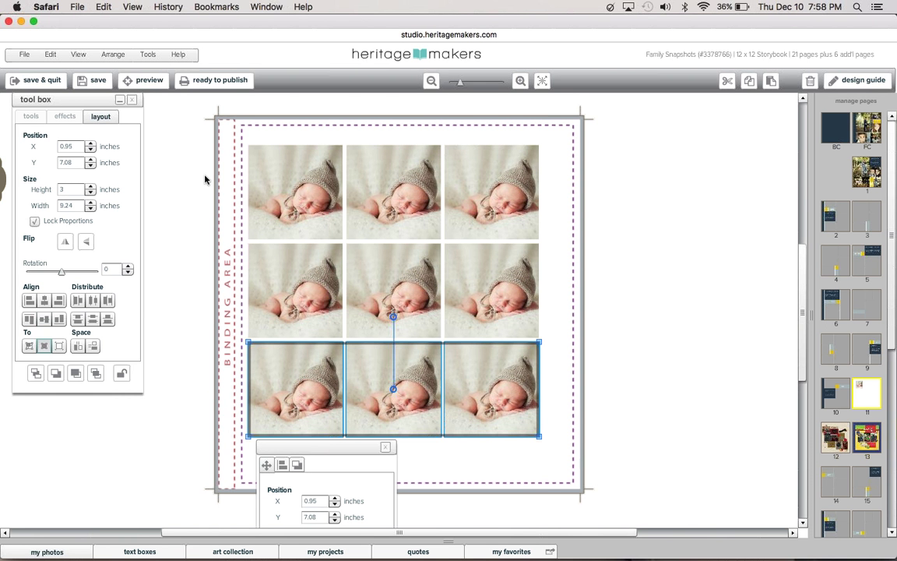
Step: Enlarge the whole nine-photo grid to about 10.17 by 10.19 inches and move it to about X 0.99, Y 0.66 inches
{"action": "left_click_drag", "start_coordinate": [205, 180], "coordinate": [570, 467]}
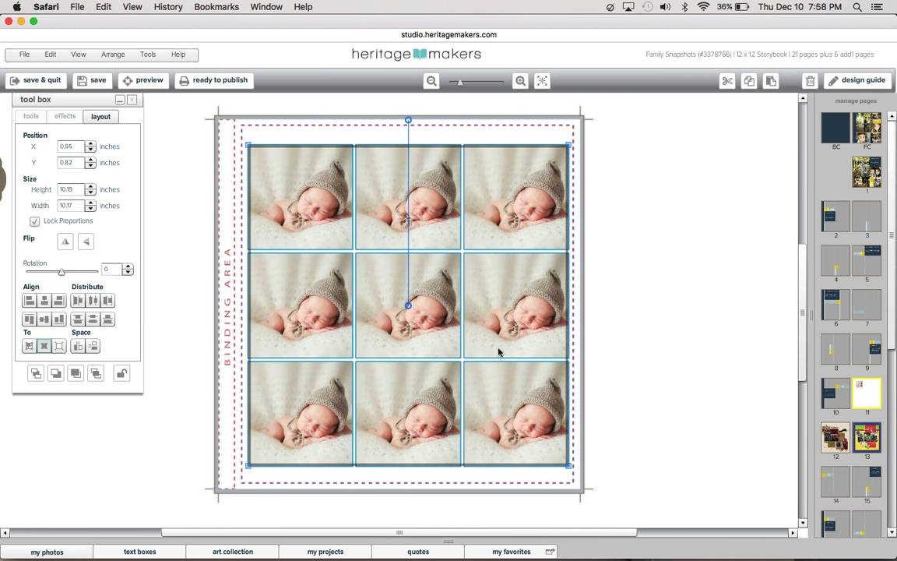
{"action": "mouse_move", "coordinate": [499, 338]}
{"action": "left_mouse_down"}
{"action": "mouse_move", "coordinate": [610, 342]}
{"action": "mouse_move", "coordinate": [526, 365]}
{"action": "mouse_move", "coordinate": [500, 347]}
{"action": "left_mouse_up"}
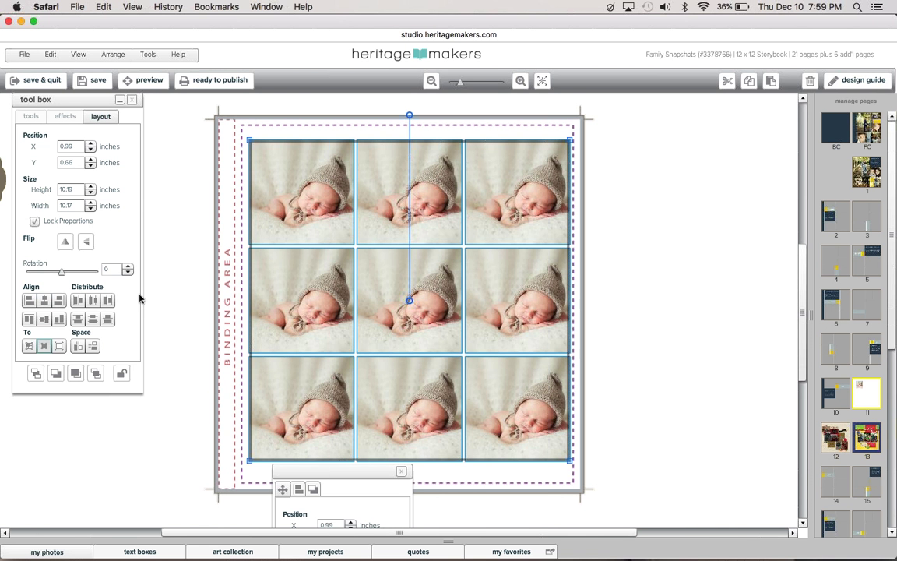
{"action": "left_click", "coordinate": [199, 304]}
Step: Place the mint snowflake paper from the art collection's backgrounds onto the page
{"action": "left_click", "coordinate": [233, 551]}
{"action": "left_click", "coordinate": [228, 529]}
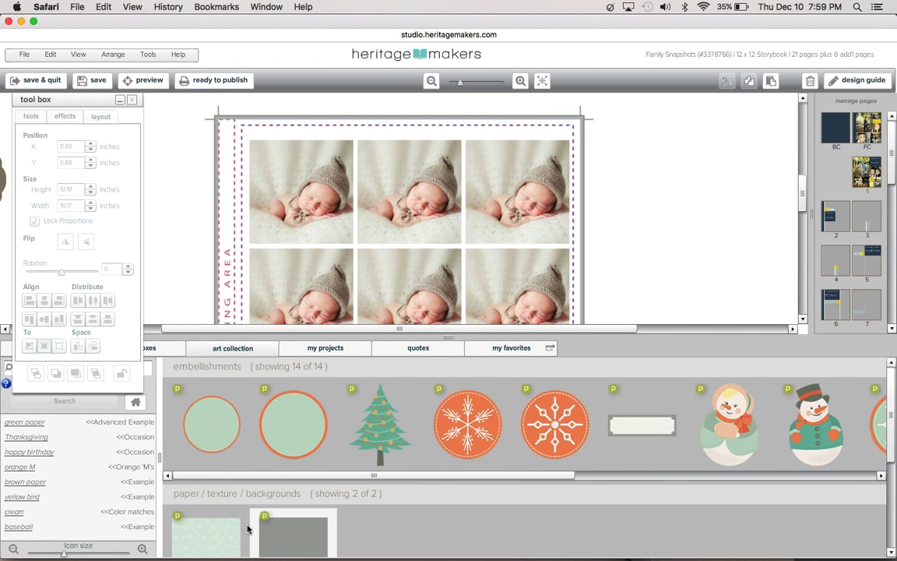
{"action": "left_click_drag", "start_coordinate": [206, 536], "coordinate": [318, 234]}
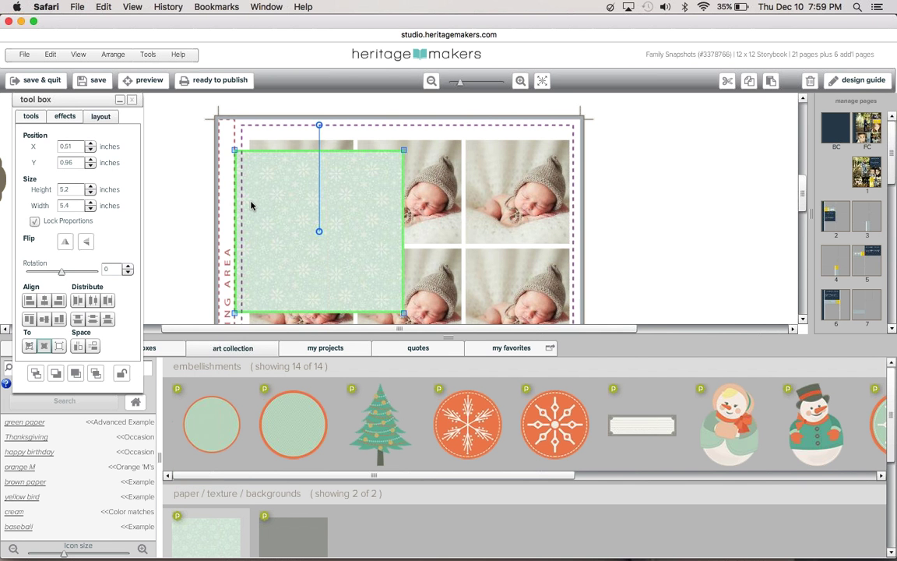
Step: Enlarge the snowflake paper to about 12.91 by 12.43 inches so it covers the page, and send it behind the photos
{"action": "left_click_drag", "start_coordinate": [250, 205], "coordinate": [225, 163]}
{"action": "left_click_drag", "start_coordinate": [495, 338], "coordinate": [495, 545]}
{"action": "left_click_drag", "start_coordinate": [376, 271], "coordinate": [474, 340]}
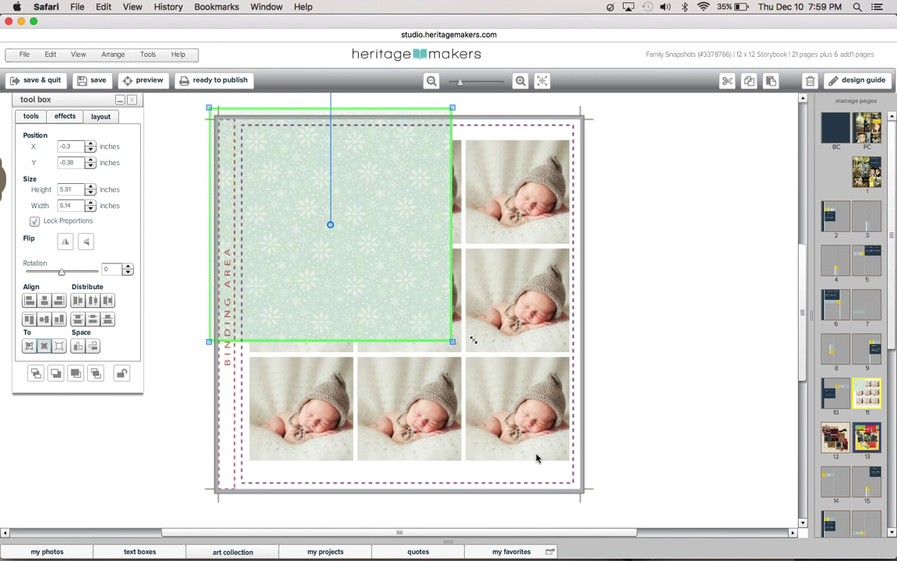
{"action": "left_click_drag", "start_coordinate": [535, 458], "coordinate": [602, 499]}
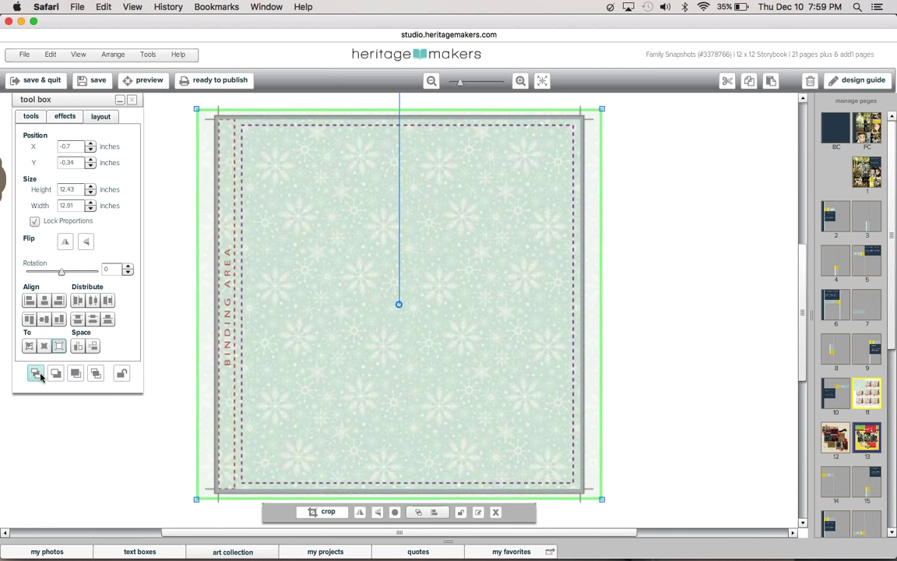
{"action": "left_click", "coordinate": [36, 374]}
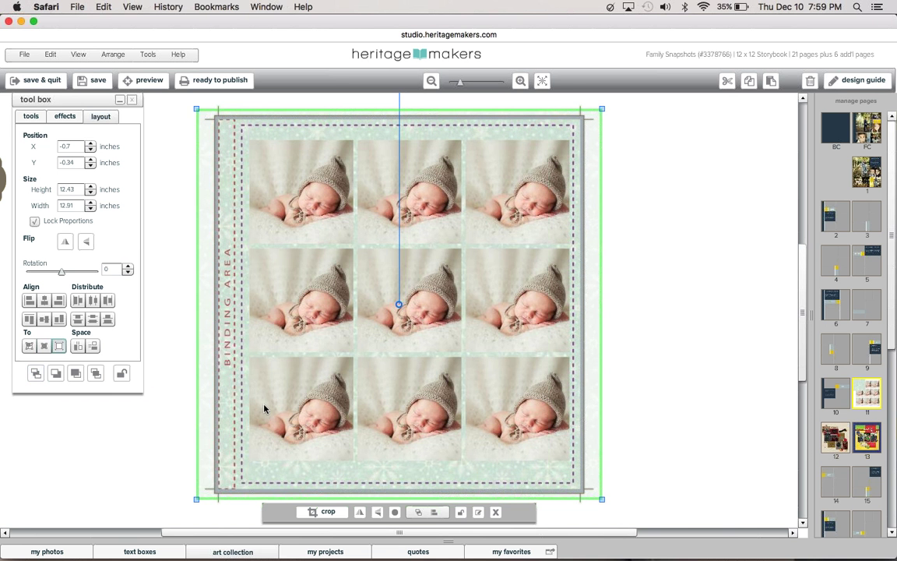
Step: Shift the background paper down to about X -0.54, Y 0.67 inches, and undo the moves
{"action": "left_click", "coordinate": [231, 443]}
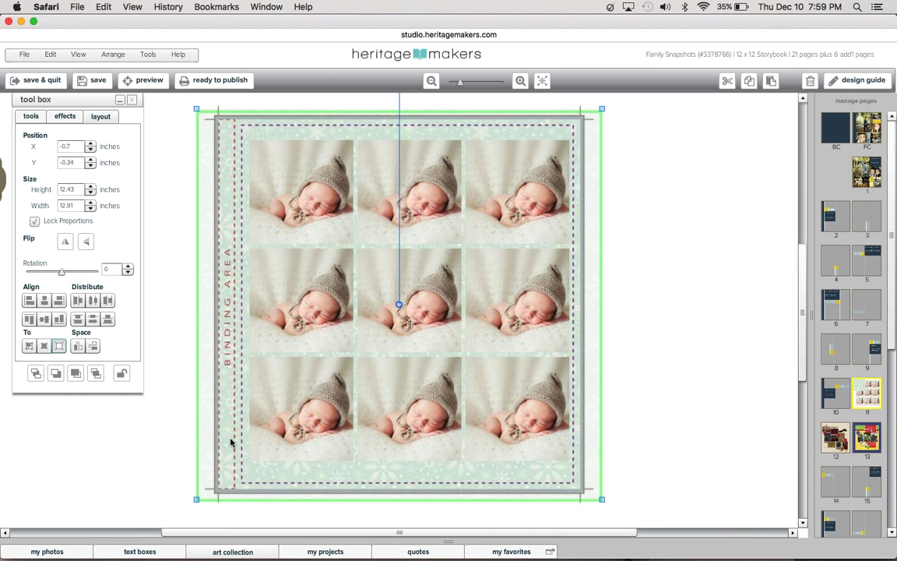
{"action": "key", "text": "Down"}
{"action": "key", "text": "Down"}
{"action": "key", "text": "Down"}
{"action": "key", "text": "Down"}
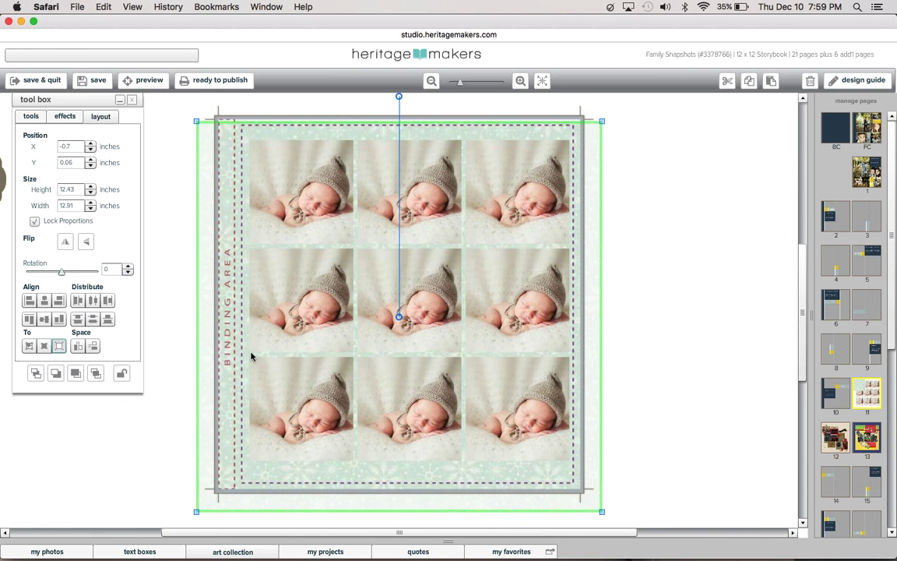
{"action": "left_click_drag", "start_coordinate": [218, 388], "coordinate": [222, 407]}
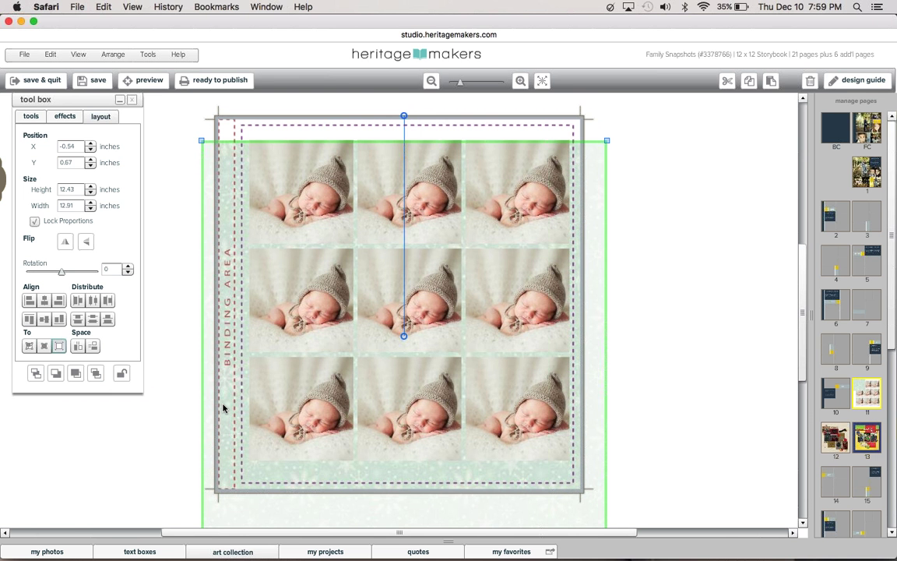
{"action": "key", "text": "super+z"}
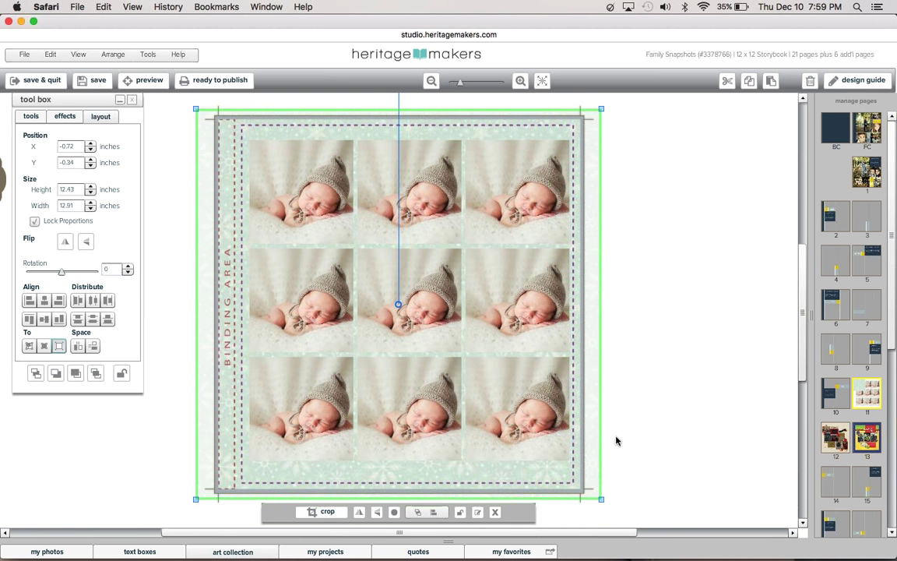
Step: Select all nine baby photos and the snowflake background paper on page 11 and lock them in place
{"action": "left_click_drag", "start_coordinate": [616, 437], "coordinate": [312, 186]}
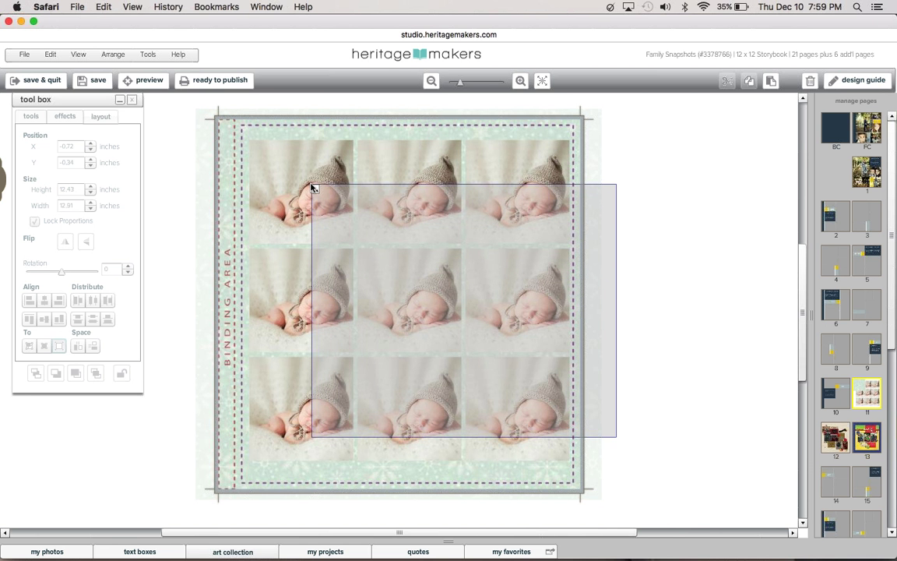
{"action": "left_click_drag", "start_coordinate": [312, 186], "coordinate": [226, 176]}
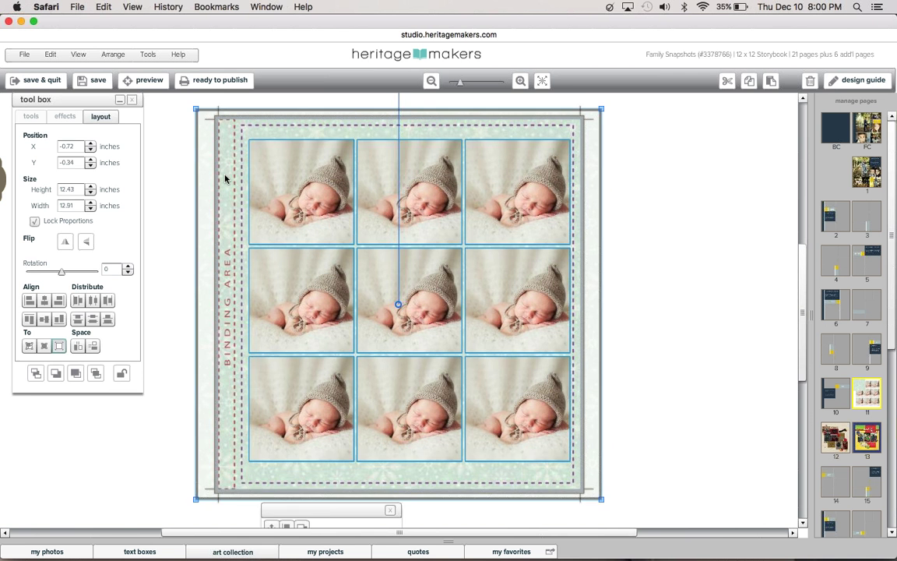
{"action": "left_click", "coordinate": [121, 374]}
{"action": "left_click", "coordinate": [190, 324]}
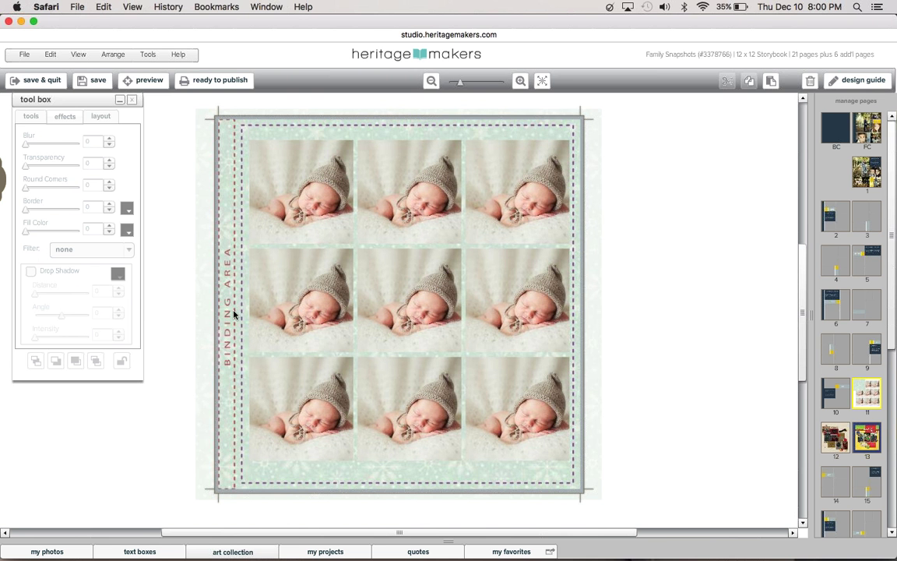
{"action": "left_click", "coordinate": [234, 315]}
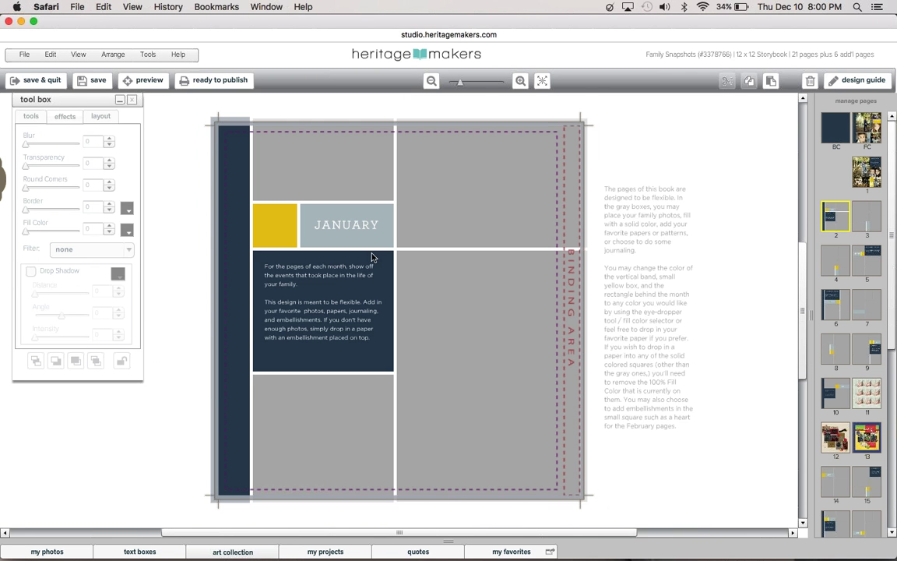
Step: Unlock the gray photo box above the January title on page 2 and shift it slightly right and down
{"action": "left_click", "coordinate": [391, 261]}
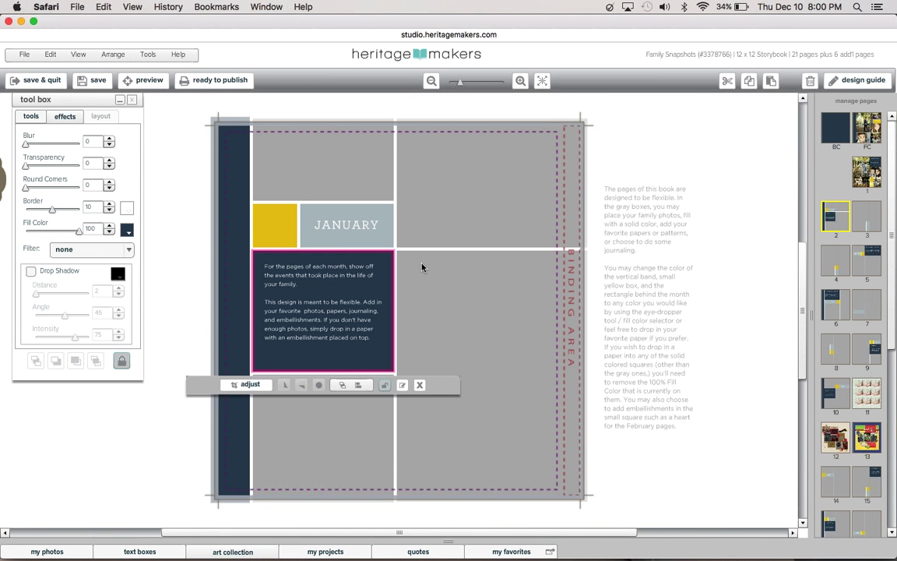
{"action": "left_click", "coordinate": [421, 267]}
{"action": "left_click", "coordinate": [423, 197]}
{"action": "left_click", "coordinate": [296, 154]}
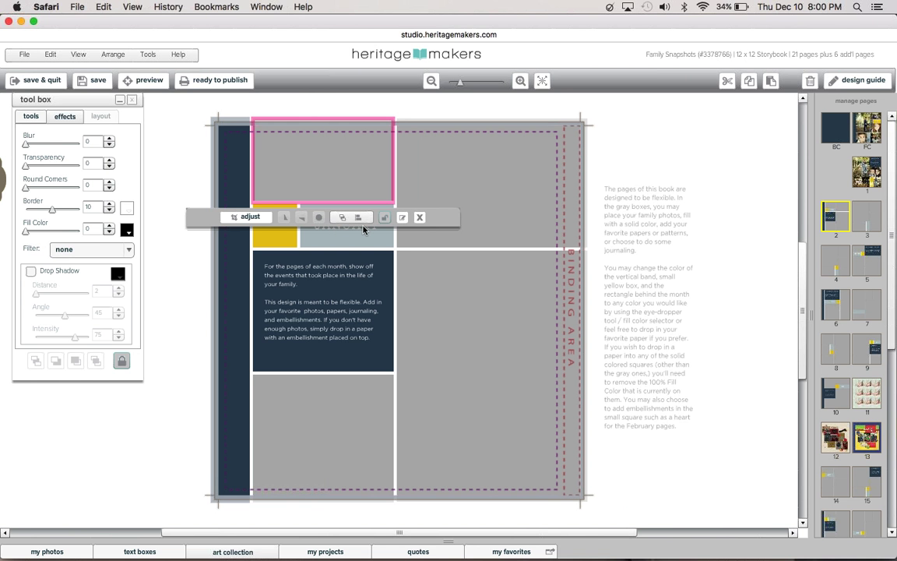
{"action": "left_click", "coordinate": [121, 363]}
{"action": "left_click", "coordinate": [178, 181]}
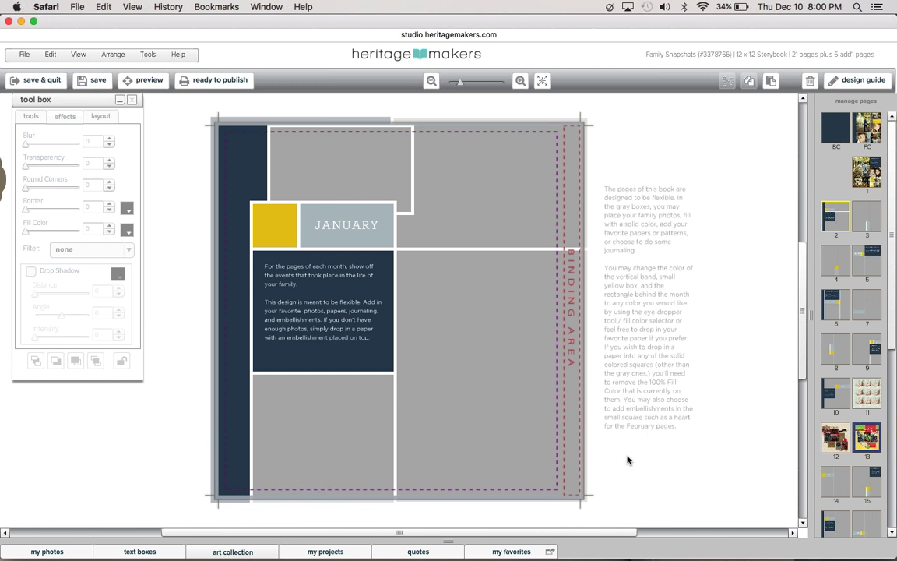
Step: Select several of page 2's locked boxes together, including the yellow square, and clear the selection
{"action": "left_click", "coordinate": [476, 429]}
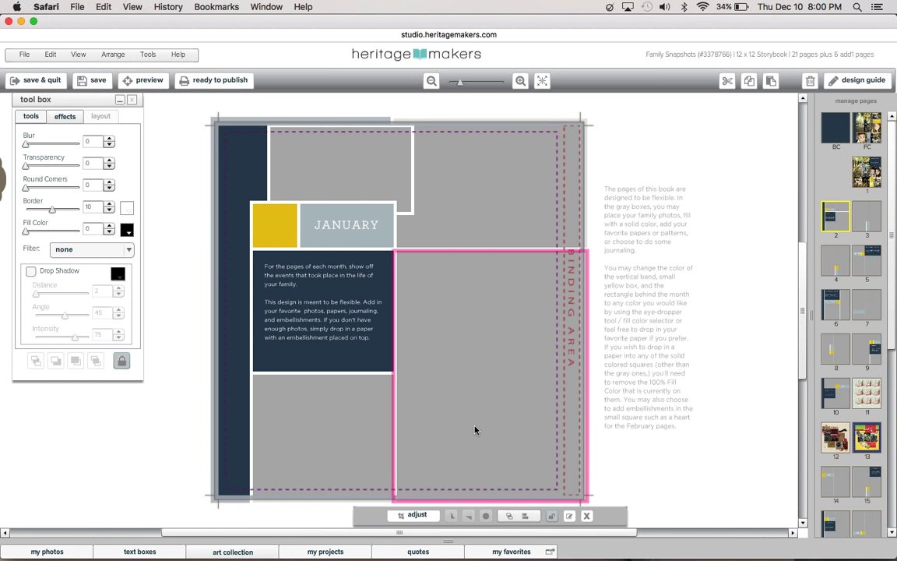
{"action": "left_click", "coordinate": [371, 429]}
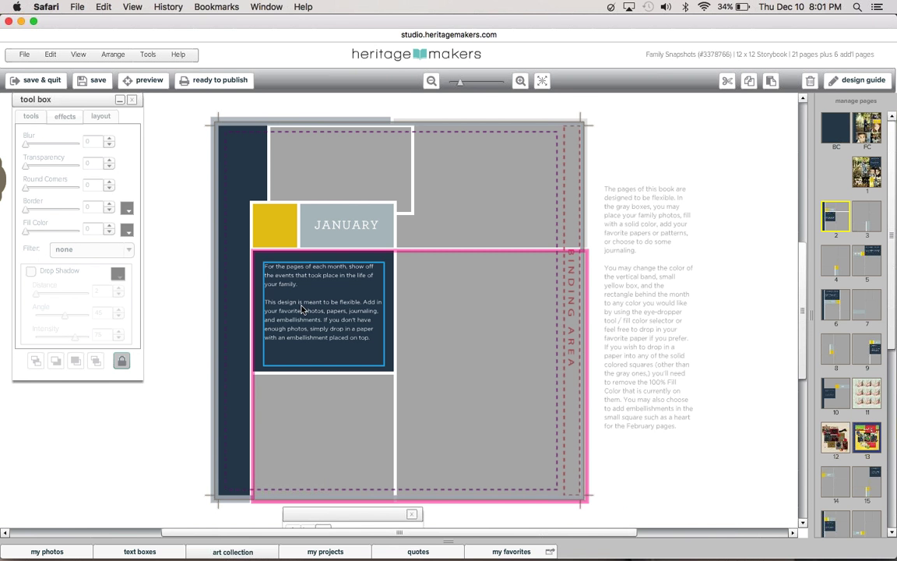
{"action": "left_click", "coordinate": [273, 228]}
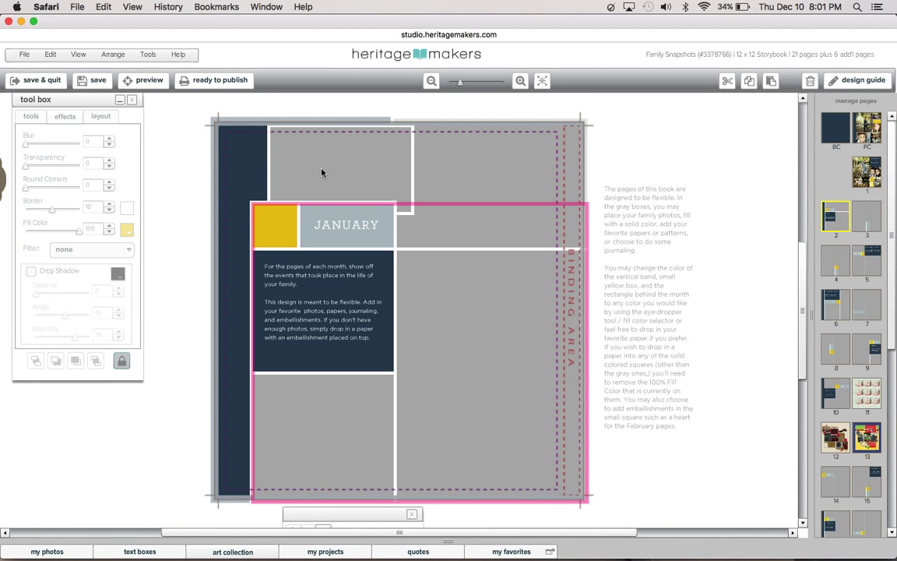
{"action": "left_click", "coordinate": [217, 180]}
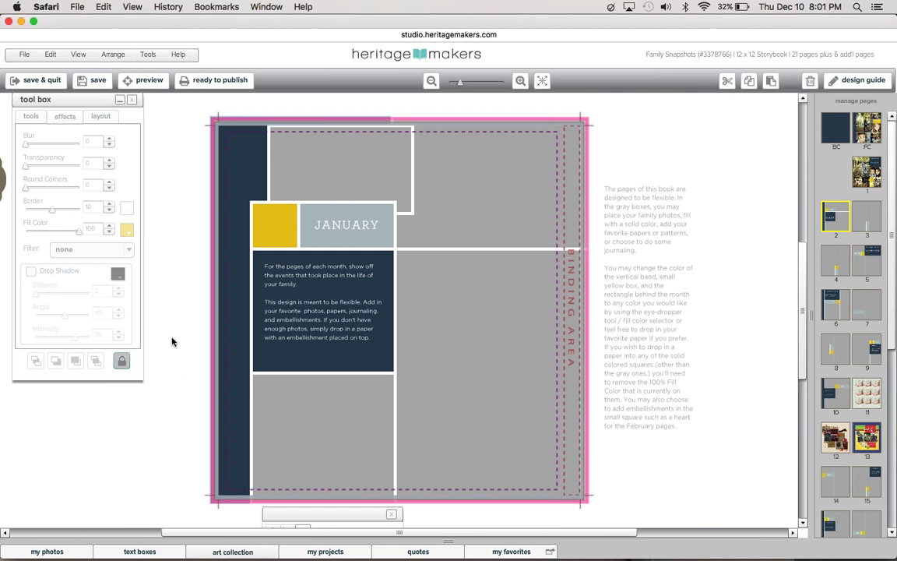
{"action": "left_click", "coordinate": [172, 341]}
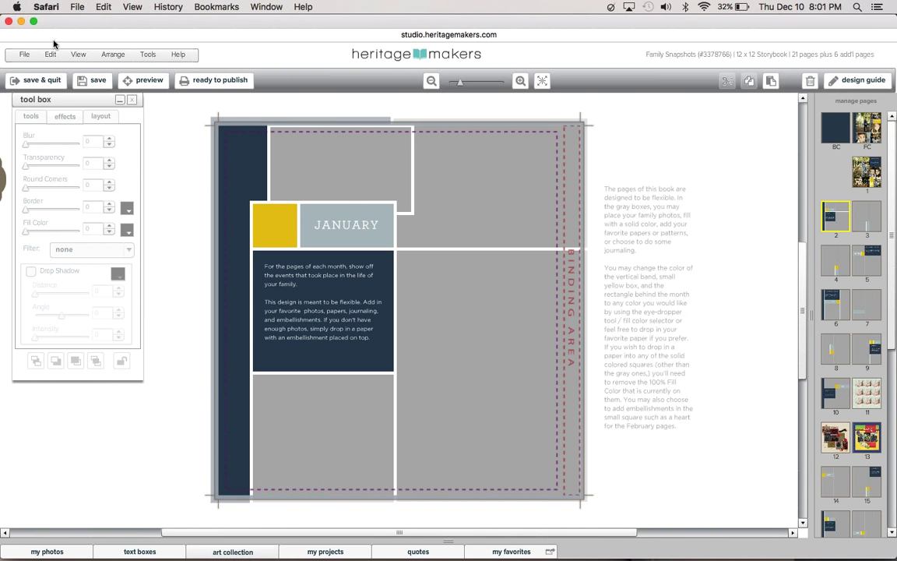
Step: Undo the move of the gray photo box above the January title on page 2
{"action": "left_click", "coordinate": [50, 54]}
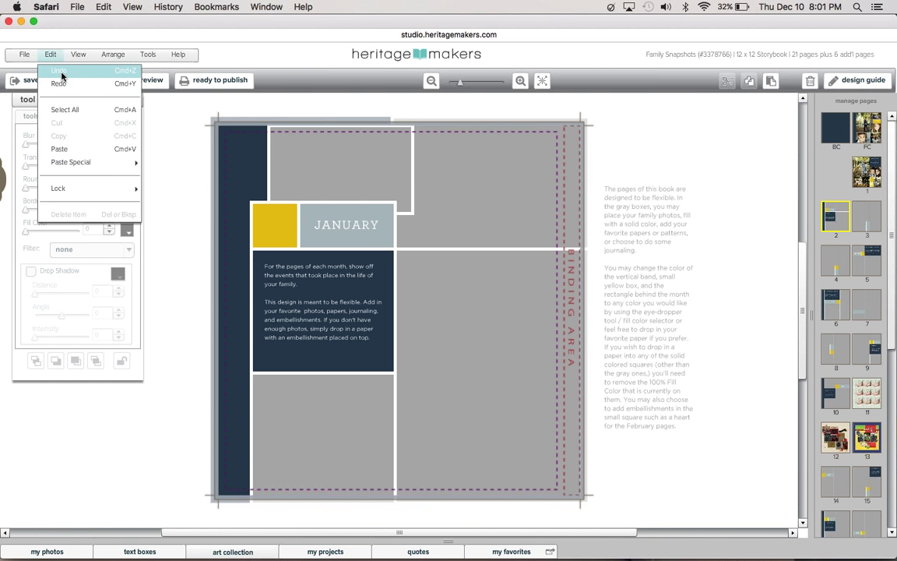
{"action": "left_click", "coordinate": [58, 71]}
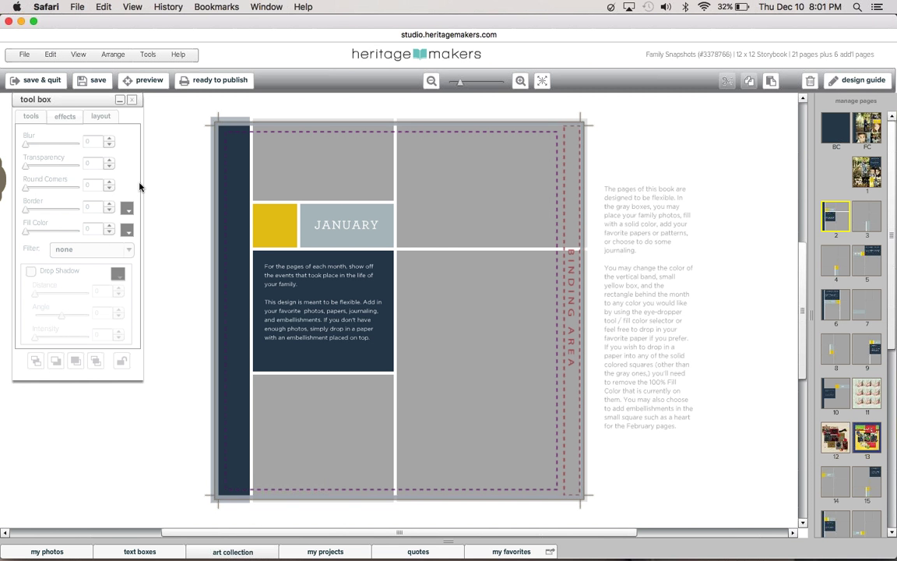
{"action": "left_click", "coordinate": [50, 53]}
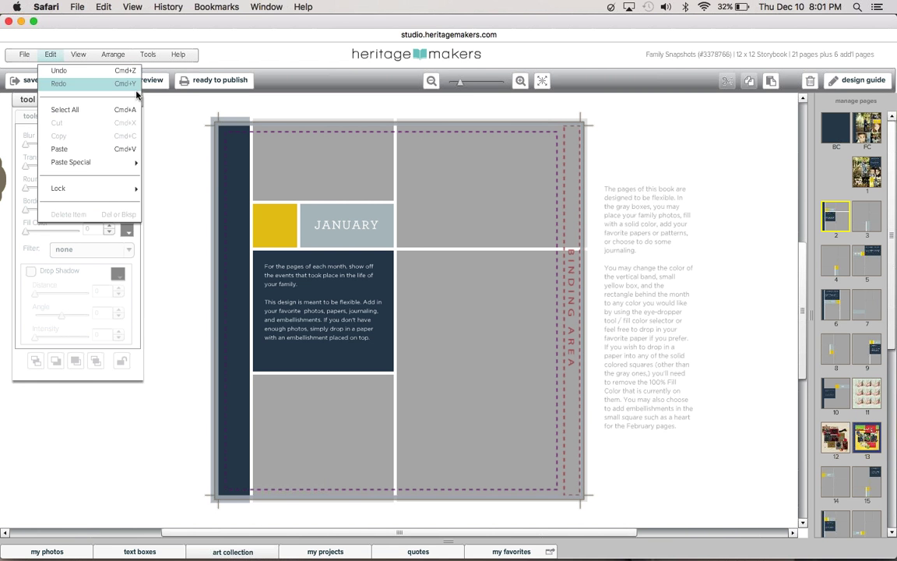
{"action": "left_click", "coordinate": [159, 123]}
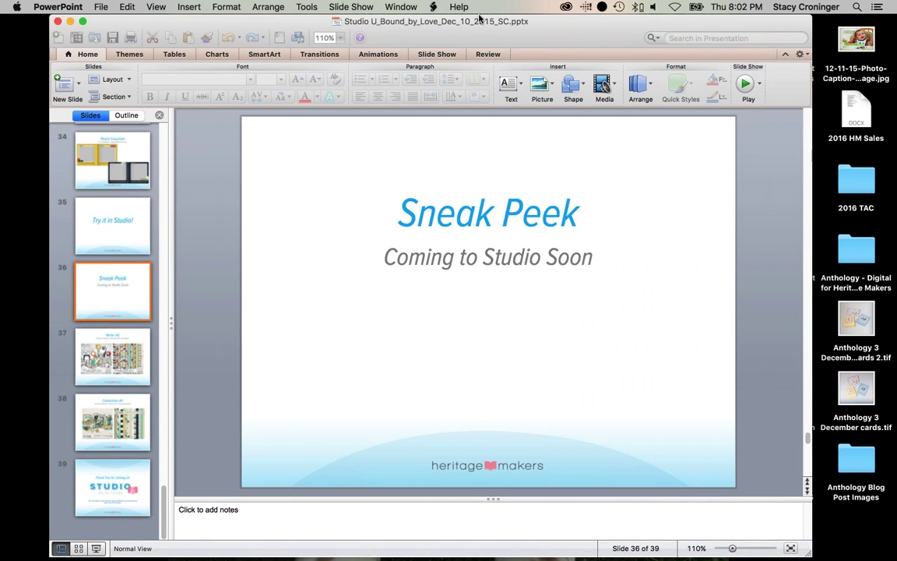
Step: Switch to PowerPoint, start the slide show at the Sneak Peek slide, and swap displays to show it full screen
{"action": "left_click", "coordinate": [96, 549]}
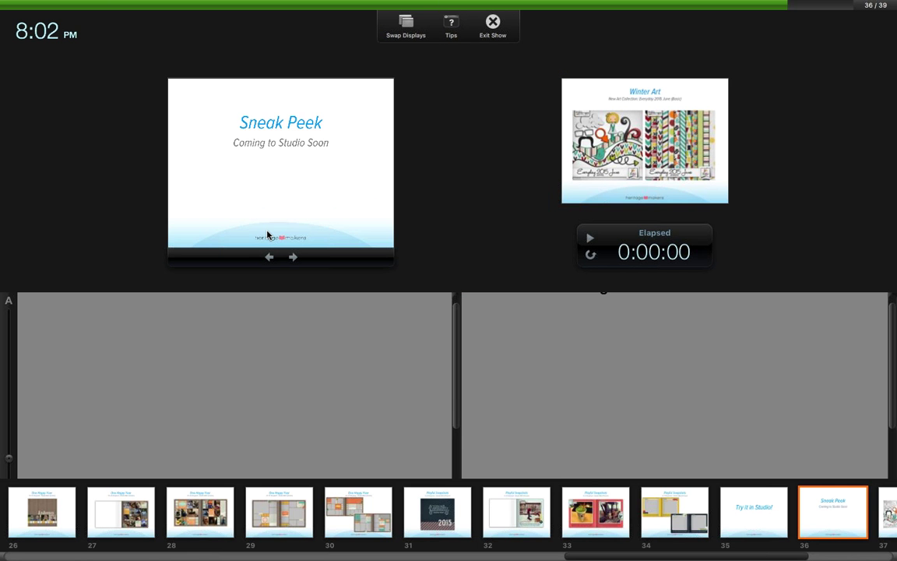
{"action": "left_click", "coordinate": [404, 35]}
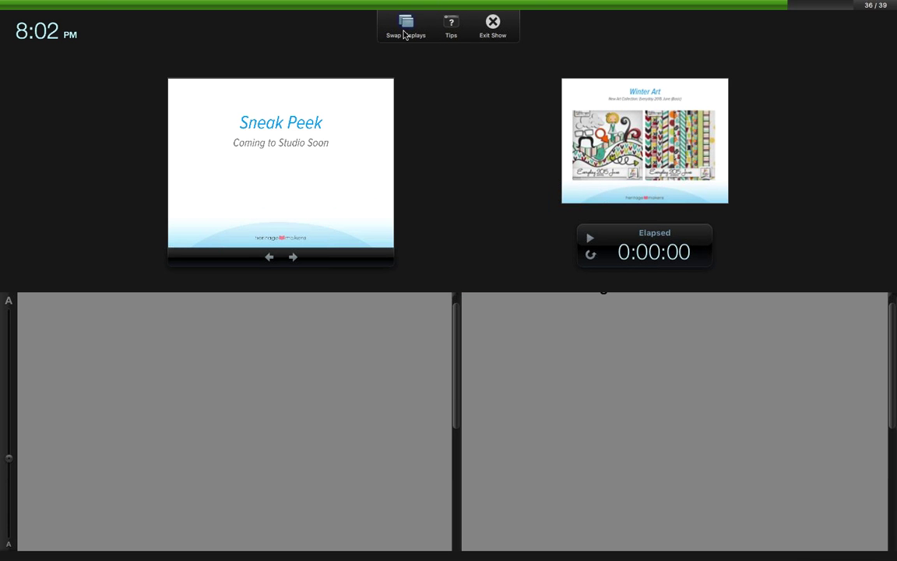
{"action": "left_click", "coordinate": [405, 34]}
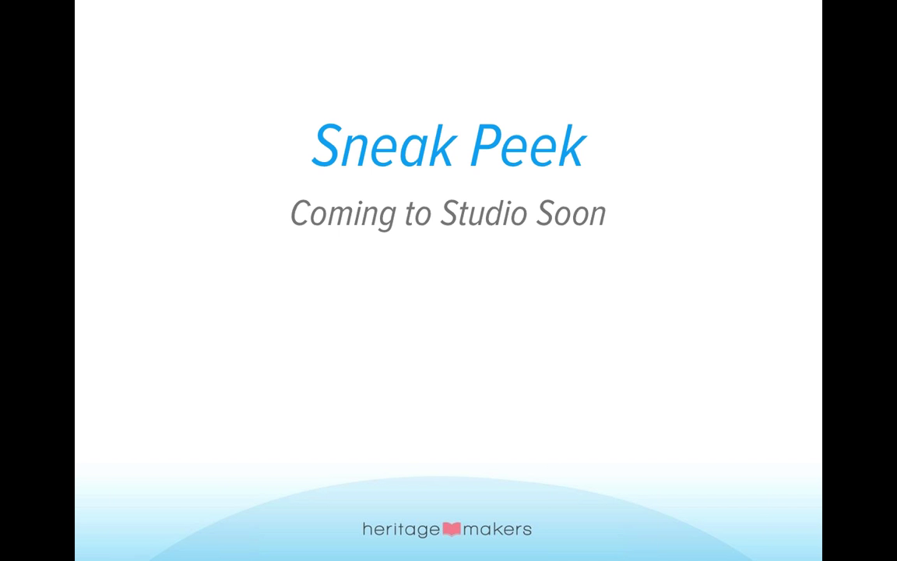